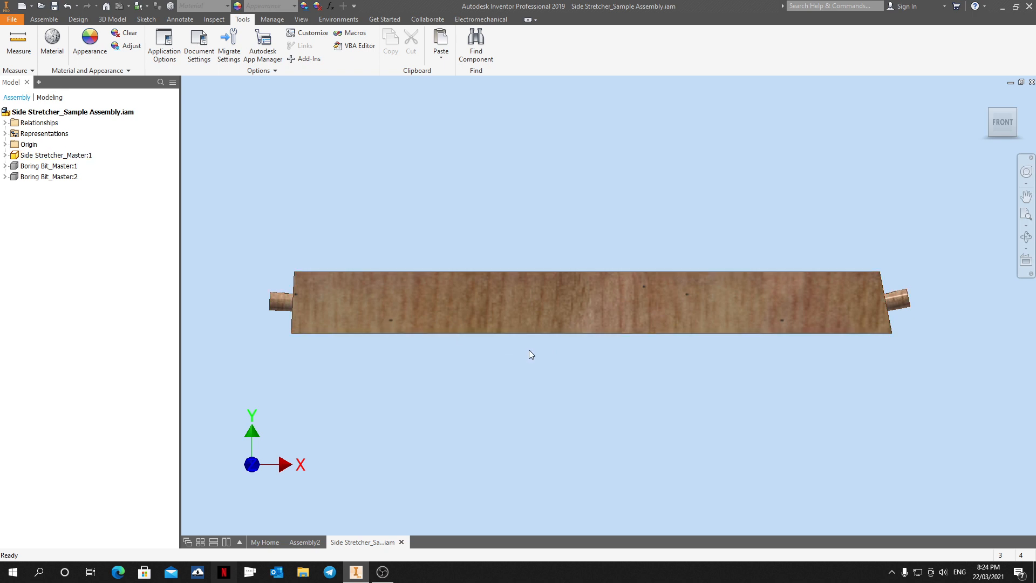
# Examine the side stretcher from several angles, including its end tenon and the stepped bored hole on the underside.
pyautogui.keyDown('shift'); pyautogui.moveTo(528, 354); pyautogui.dragTo(772, 375, button='middle'); pyautogui.keyUp('shift')
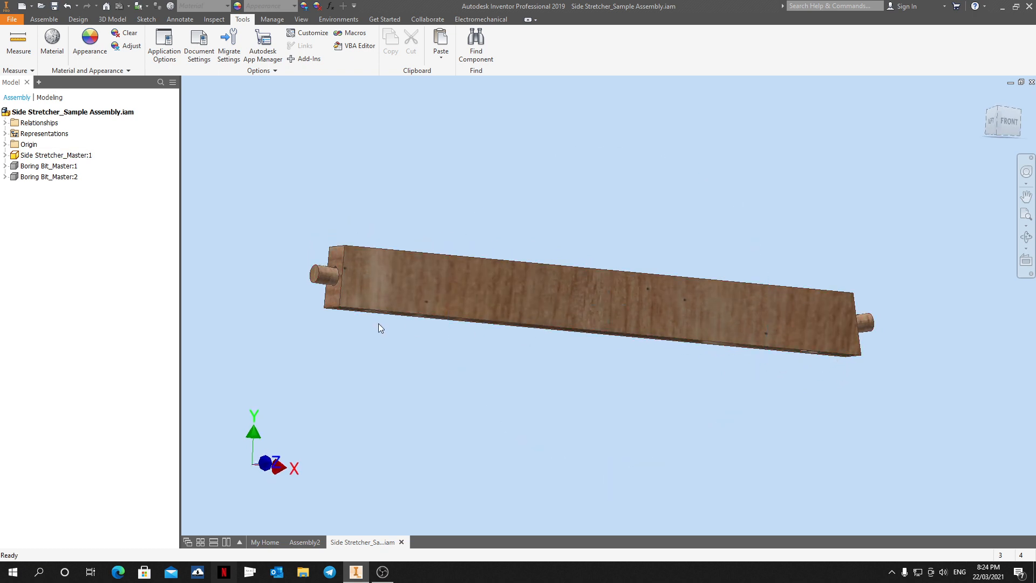
pyautogui.click(1002, 122)
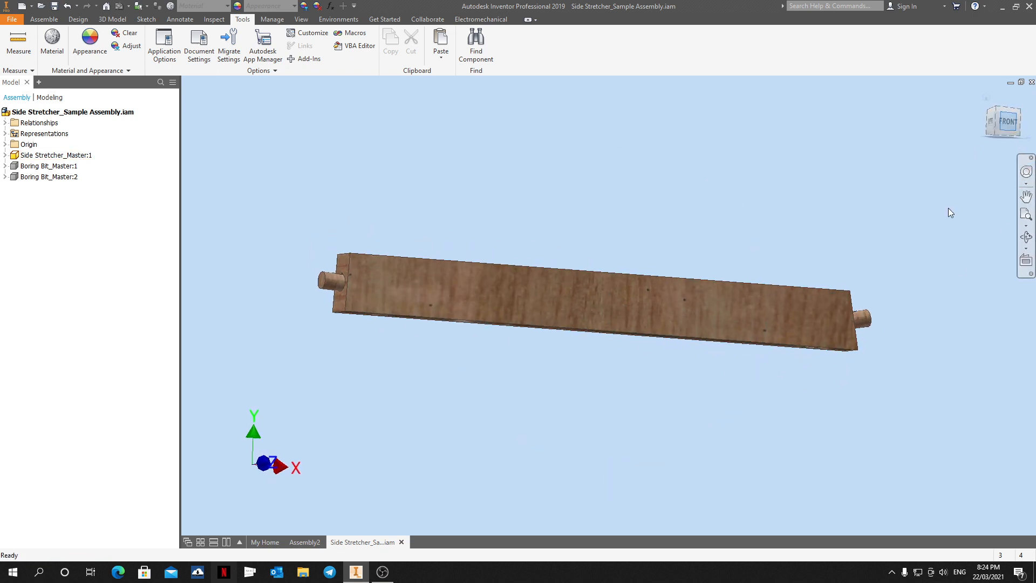
pyautogui.scroll(5, 388, 312)
pyautogui.scroll(1, 387, 312)
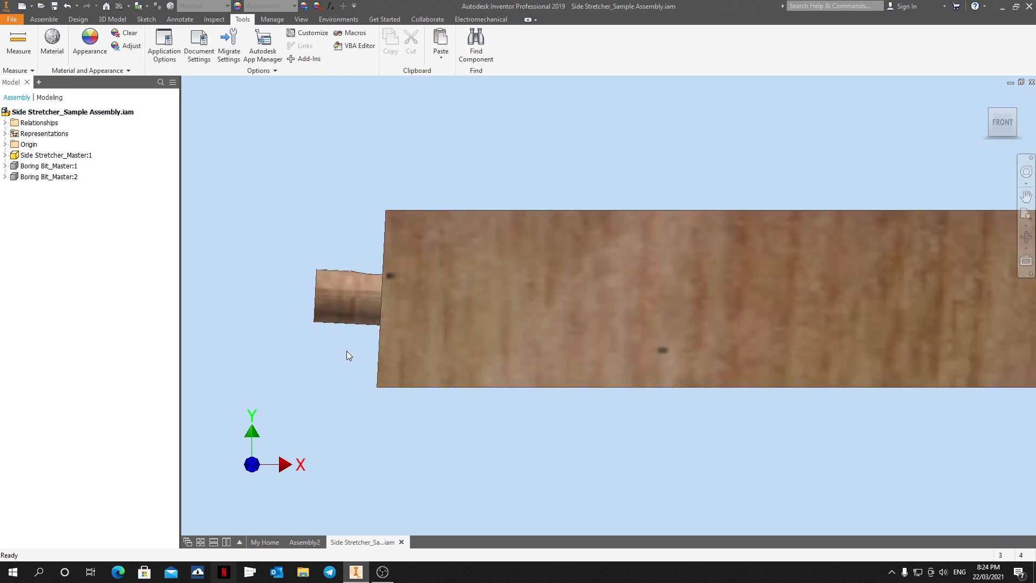
pyautogui.scroll(-3, 351, 335)
pyautogui.scroll(4, 359, 319)
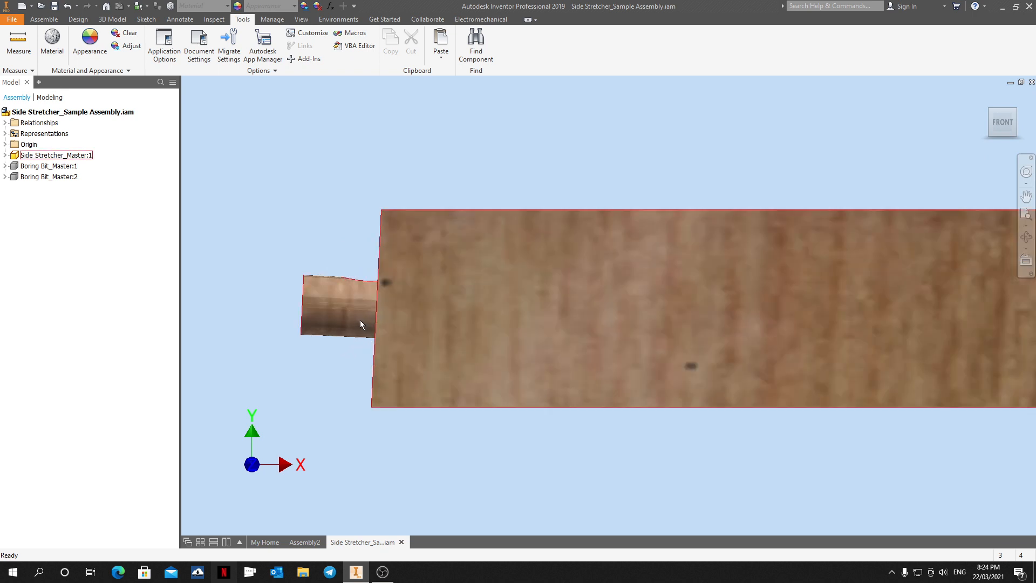
pyautogui.keyDown('shift'); pyautogui.moveTo(527, 389); pyautogui.dragTo(412, 286, button='middle'); pyautogui.keyUp('shift')
pyautogui.scroll(2, 482, 356)
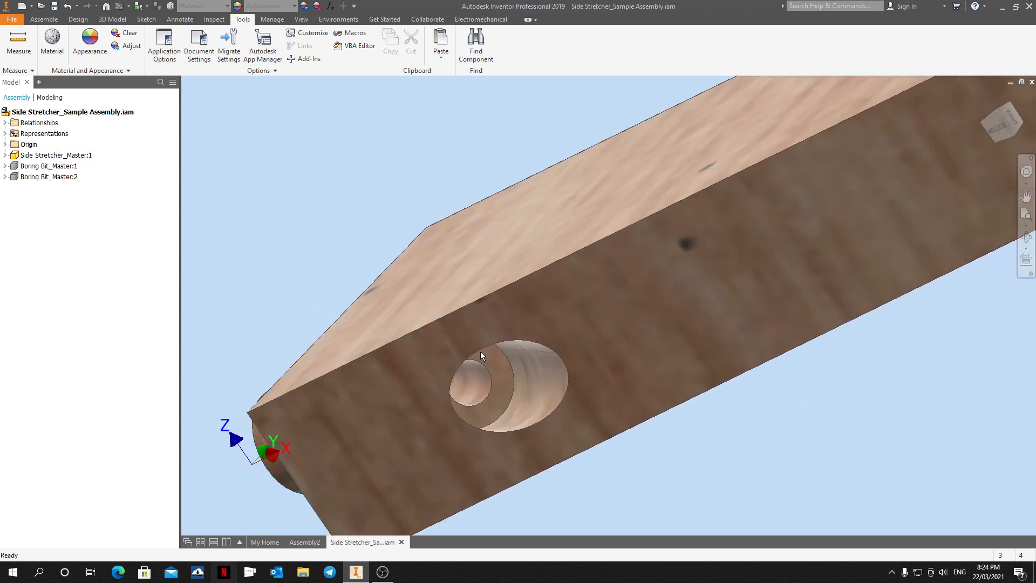
pyautogui.scroll(-2, 464, 377)
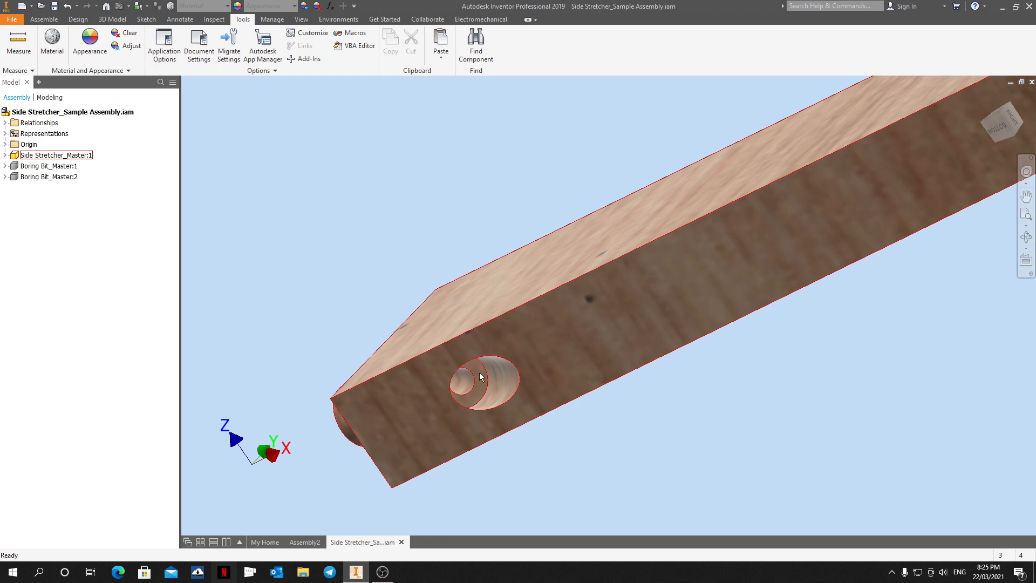
pyautogui.keyDown('shift'); pyautogui.moveTo(492, 376); pyautogui.dragTo(555, 402, button='middle'); pyautogui.keyUp('shift')
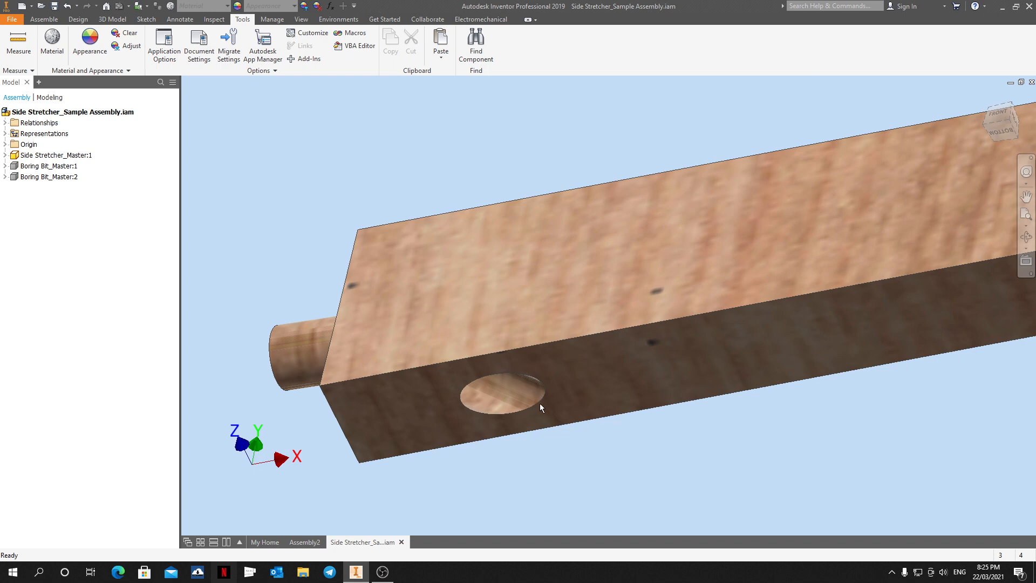
pyautogui.moveTo(464, 383)
pyautogui.keyDown('shift'); pyautogui.mouseDown(button='middle')
pyautogui.moveTo(493, 346)
pyautogui.moveTo(615, 451)
pyautogui.moveTo(552, 486)
pyautogui.moveTo(469, 383)
pyautogui.mouseUp(button='middle'); pyautogui.keyUp('shift')
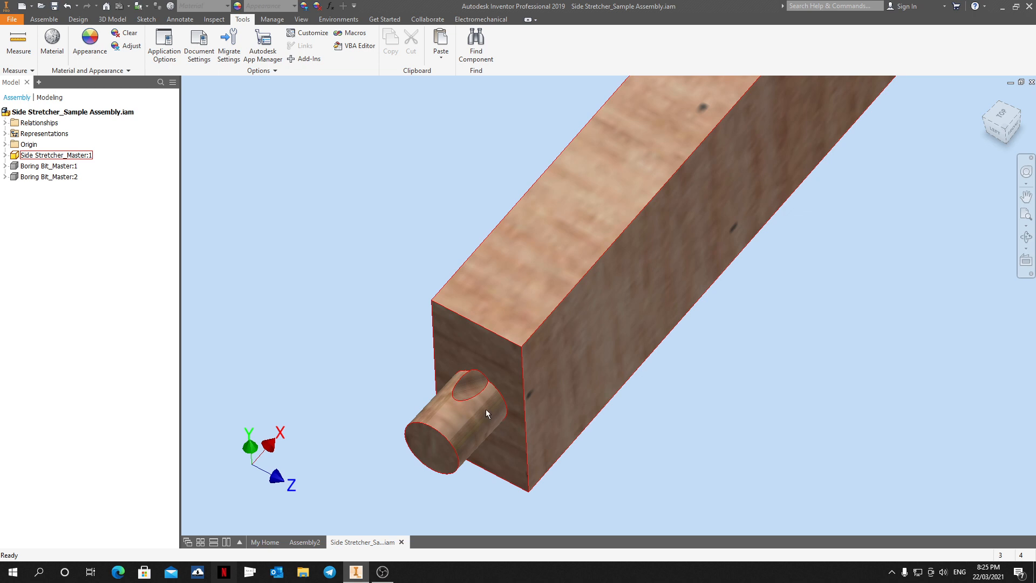
pyautogui.keyDown('shift'); pyautogui.moveTo(443, 402); pyautogui.dragTo(501, 384, button='middle'); pyautogui.keyUp('shift')
pyautogui.scroll(-5, 540, 335)
pyautogui.scroll(4, 572, 290)
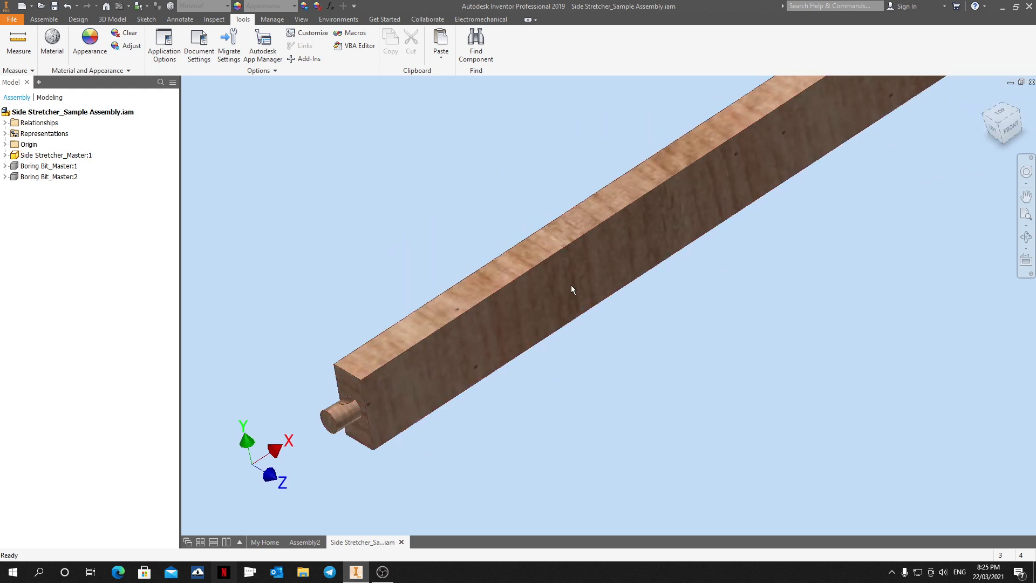
# Apply a half section view to the stretcher assembly along the origin XY plane with zero offset.
pyautogui.click(44, 19)
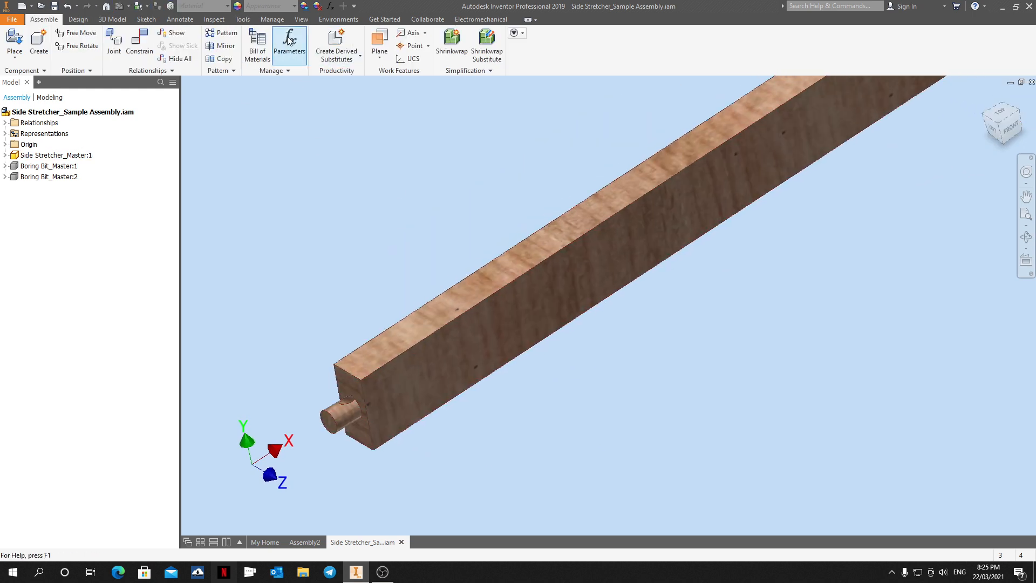
pyautogui.click(301, 19)
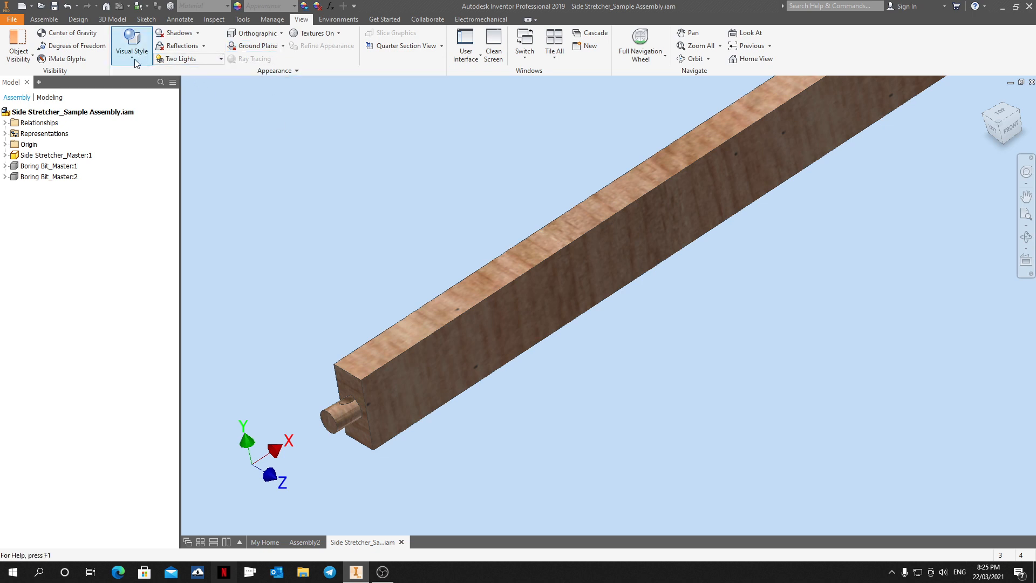
pyautogui.click(442, 47)
pyautogui.click(398, 88)
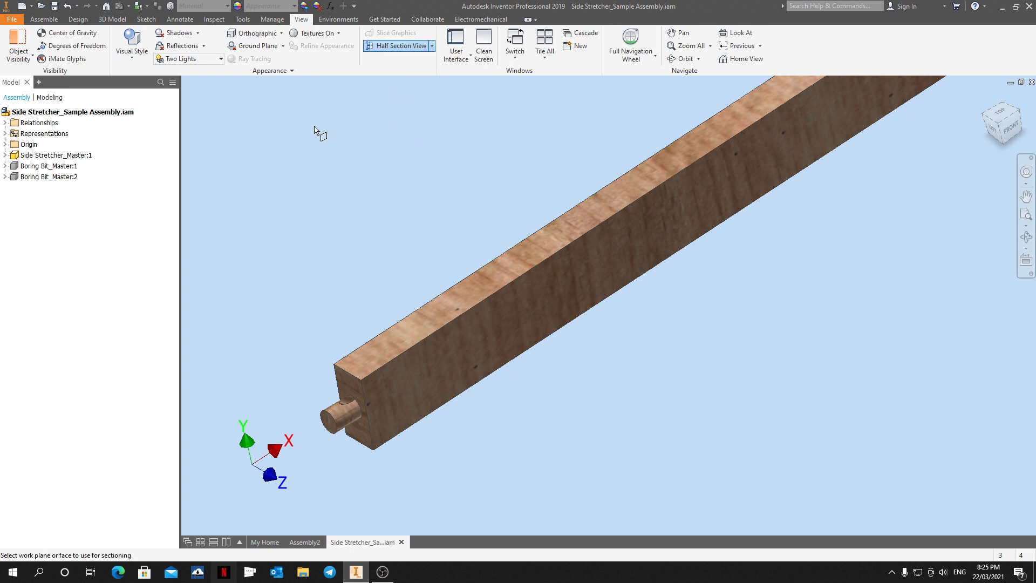
pyautogui.click(6, 144)
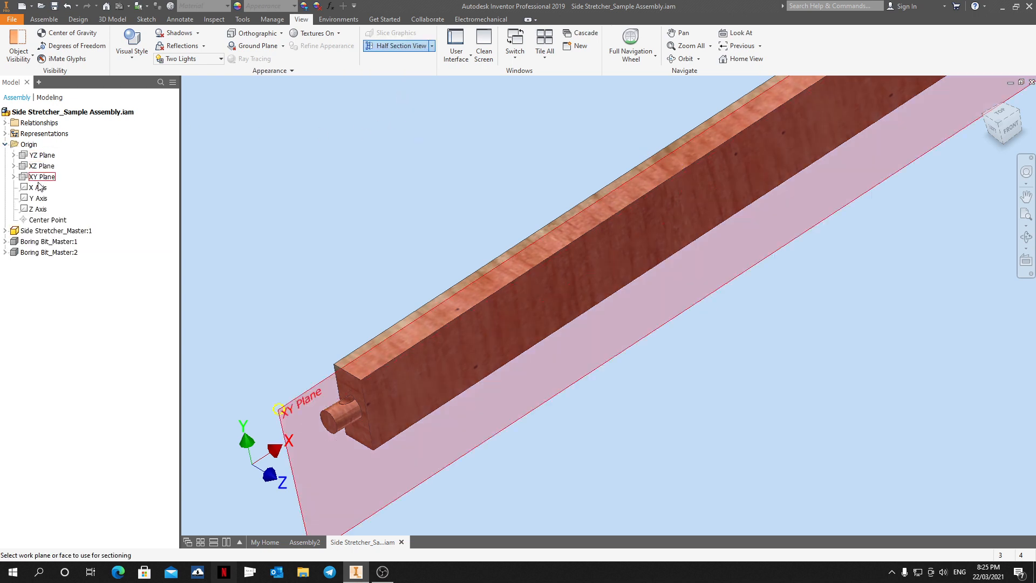
pyautogui.click(41, 178)
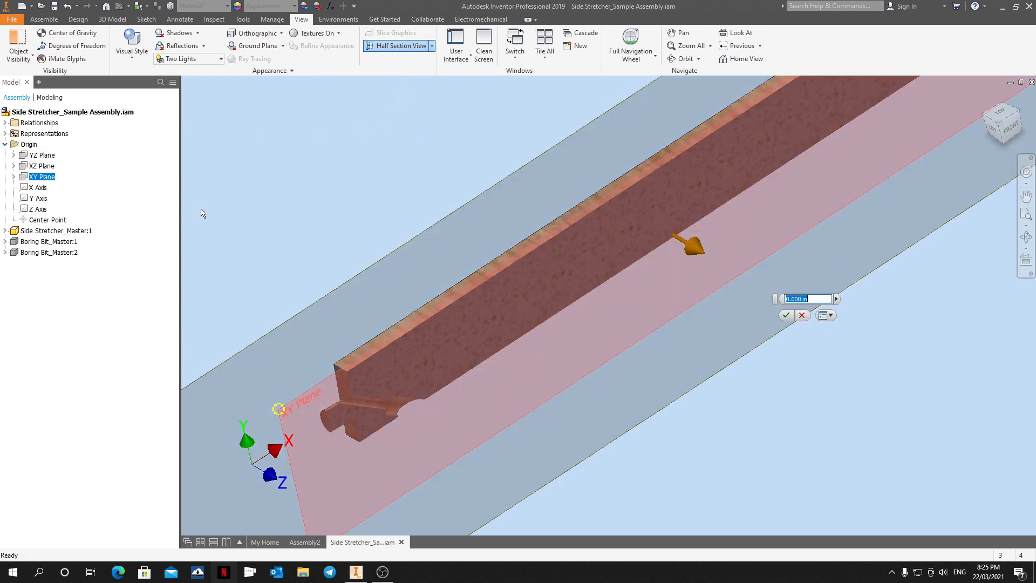
pyautogui.click(786, 316)
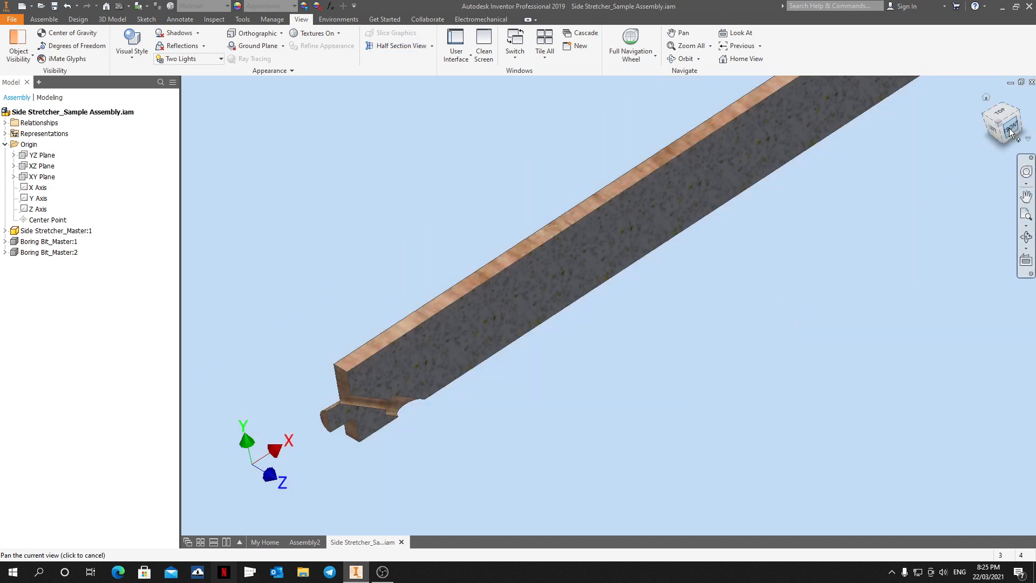
# Examine the sectioned stretcher from the front, focusing on the angled bored hole running through the tenon end.
pyautogui.click(1010, 132)
pyautogui.scroll(-5, 377, 303)
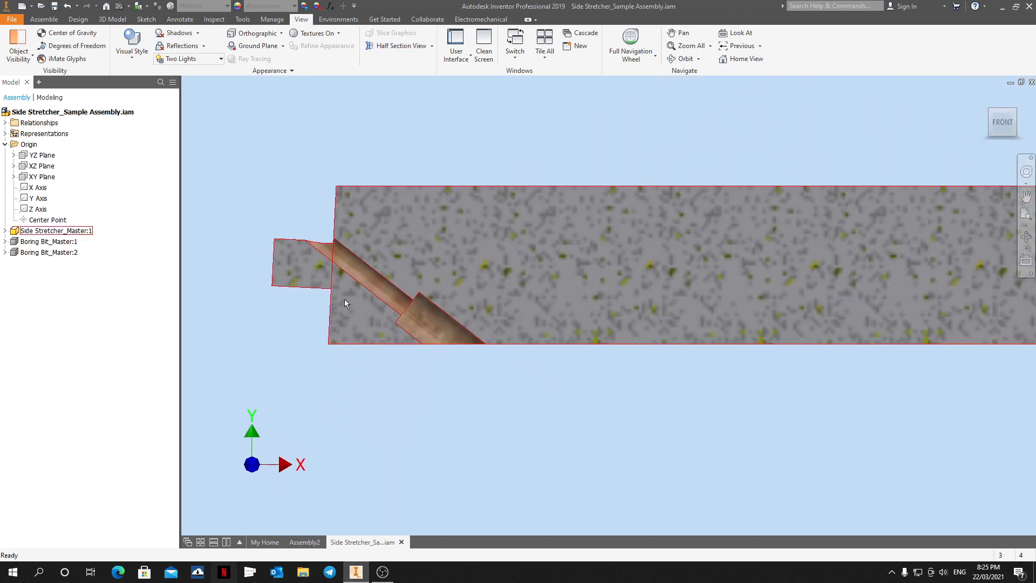
pyautogui.scroll(-1, 410, 324)
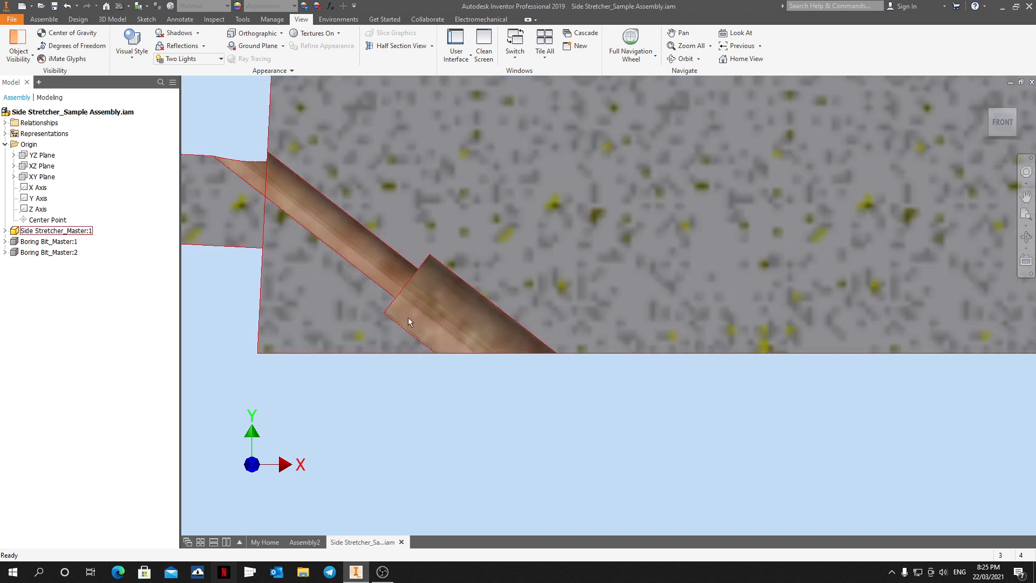
pyautogui.scroll(1, 415, 306)
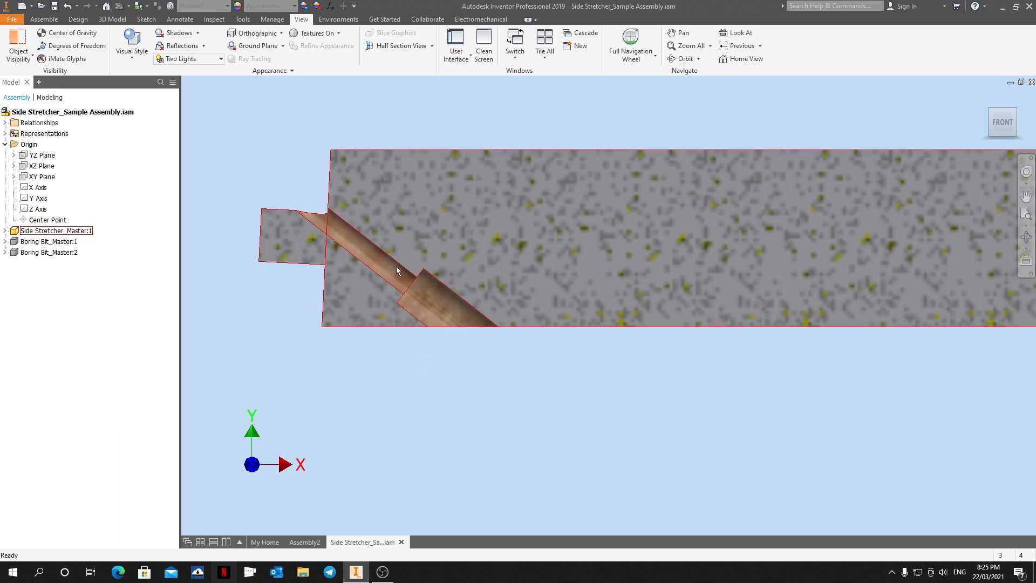
pyautogui.scroll(3, 474, 331)
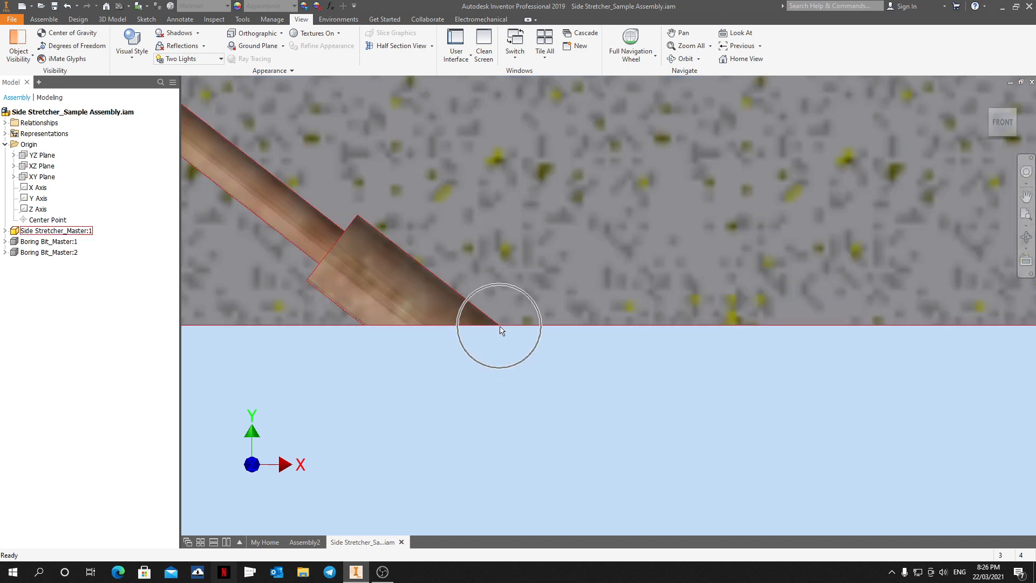
pyautogui.scroll(-4, 499, 327)
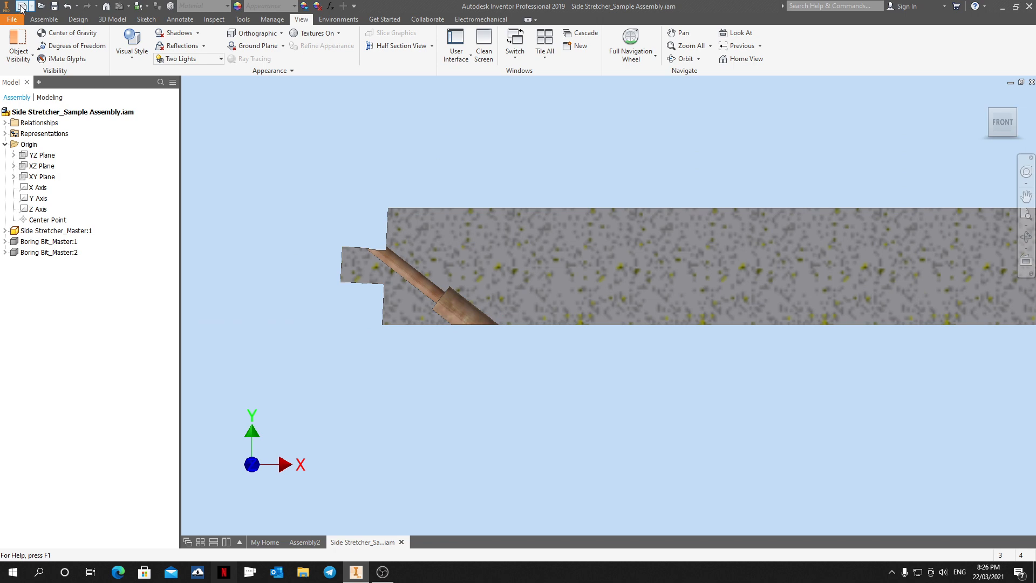
pyautogui.scroll(-4, 534, 297)
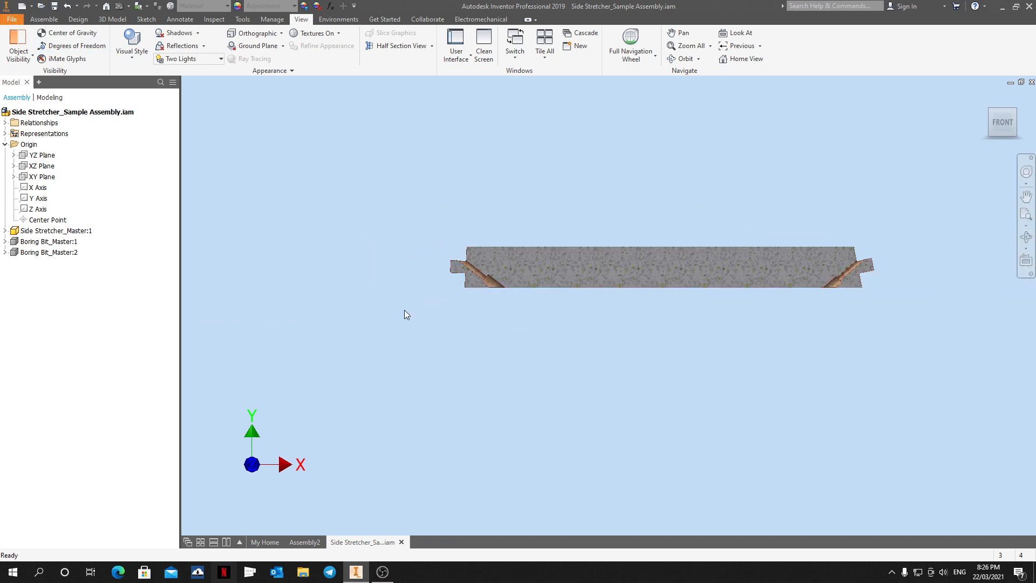
# Create a new part from the metric Standard (mm).ipt template and start a 2D sketch on its XY plane.
pyautogui.click(22, 7)
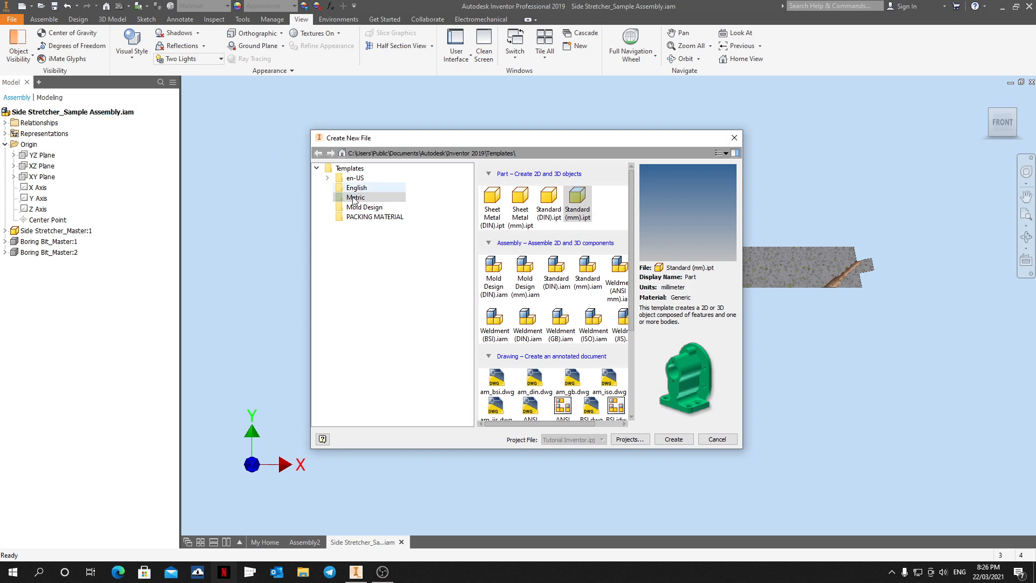
pyautogui.doubleClick(578, 203)
pyautogui.click(507, 323)
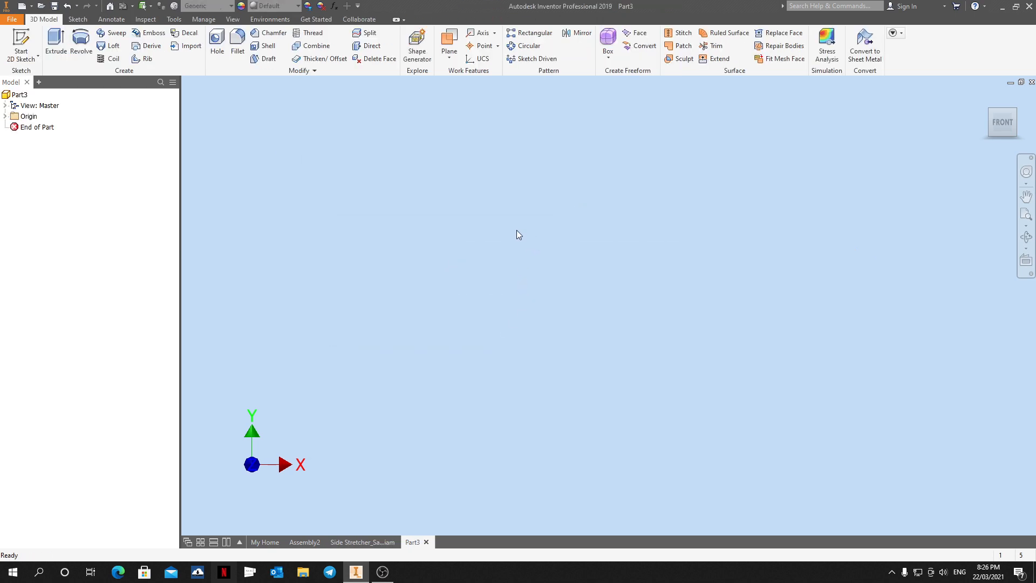
pyautogui.click(5, 116)
pyautogui.click(42, 150)
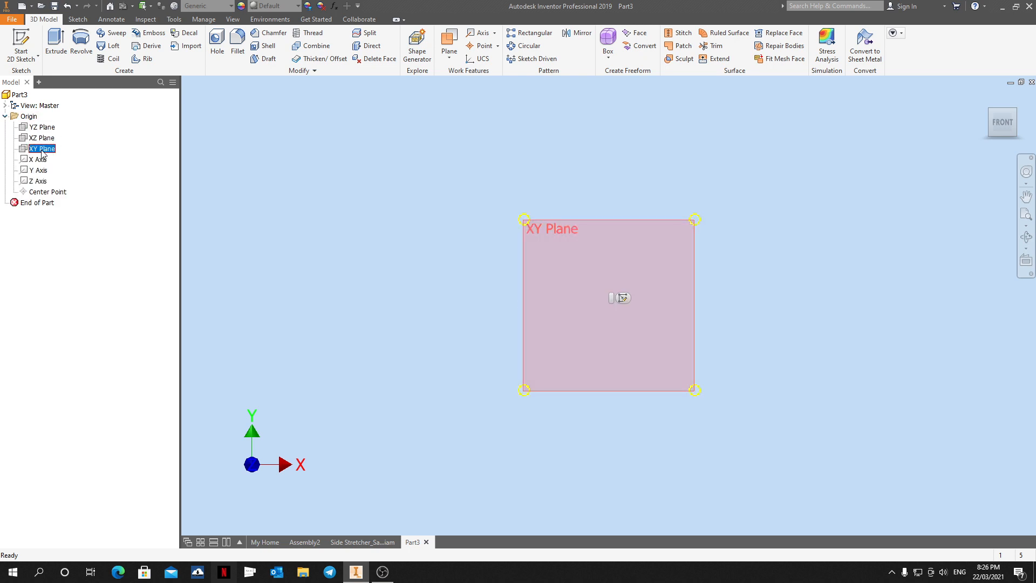
pyautogui.rightClick(42, 150)
pyautogui.click(67, 182)
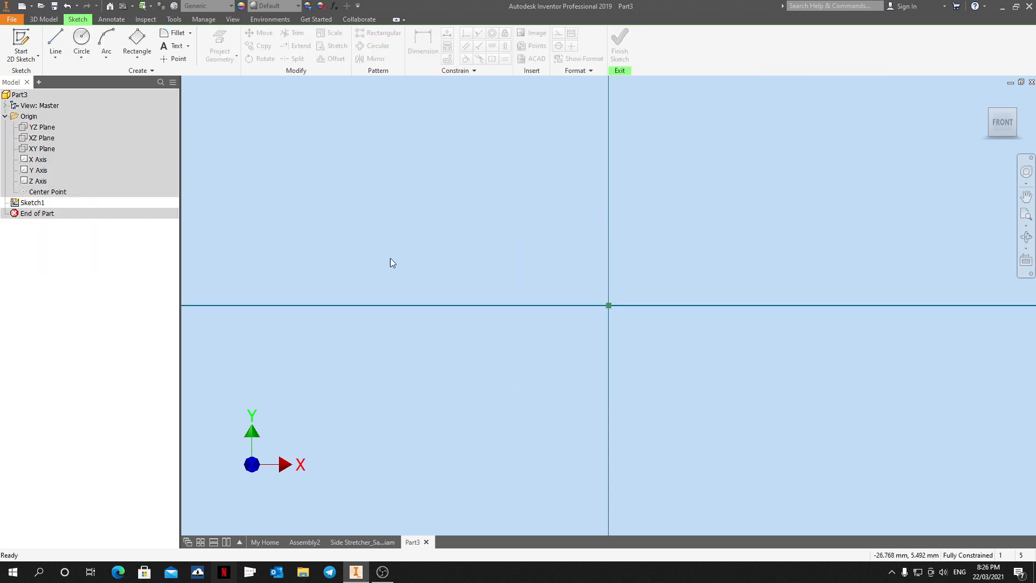
# Sketch a closed trapezoid around the origin with parallel horizontal edges and a longer base about 102 mm long.
pyautogui.press('l')
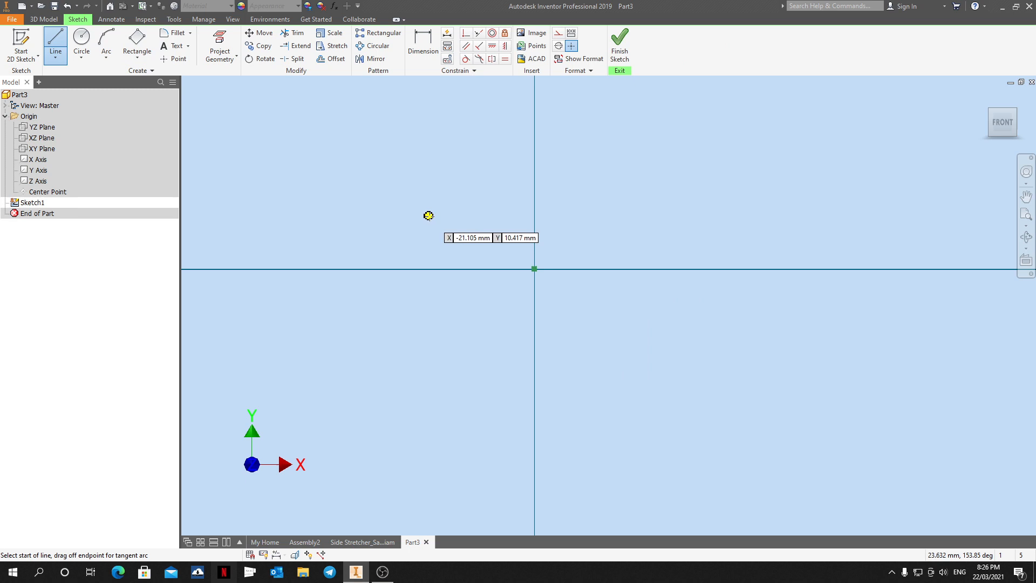
pyautogui.click(334, 332)
pyautogui.click(848, 331)
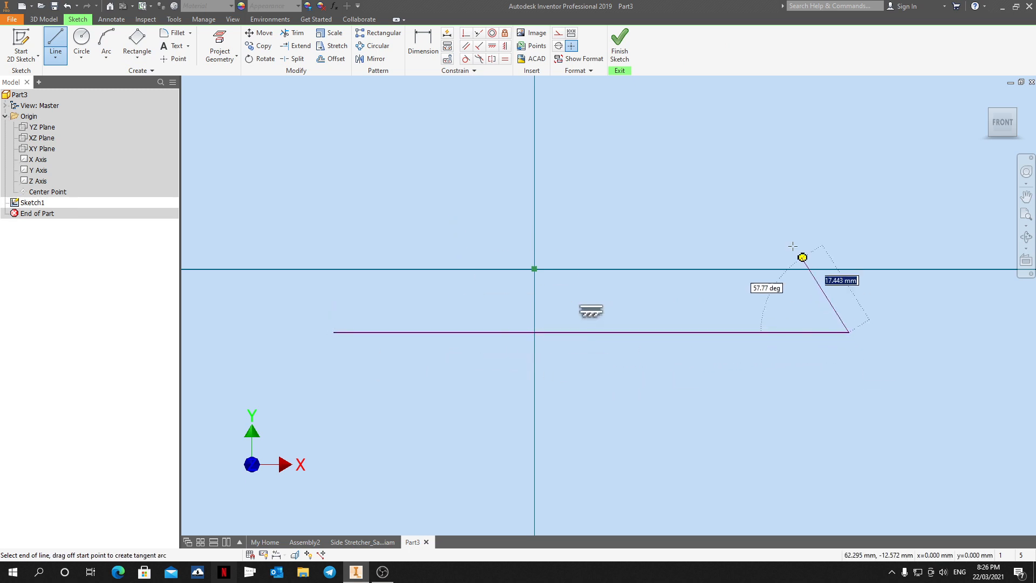
pyautogui.click(763, 206)
pyautogui.click(380, 206)
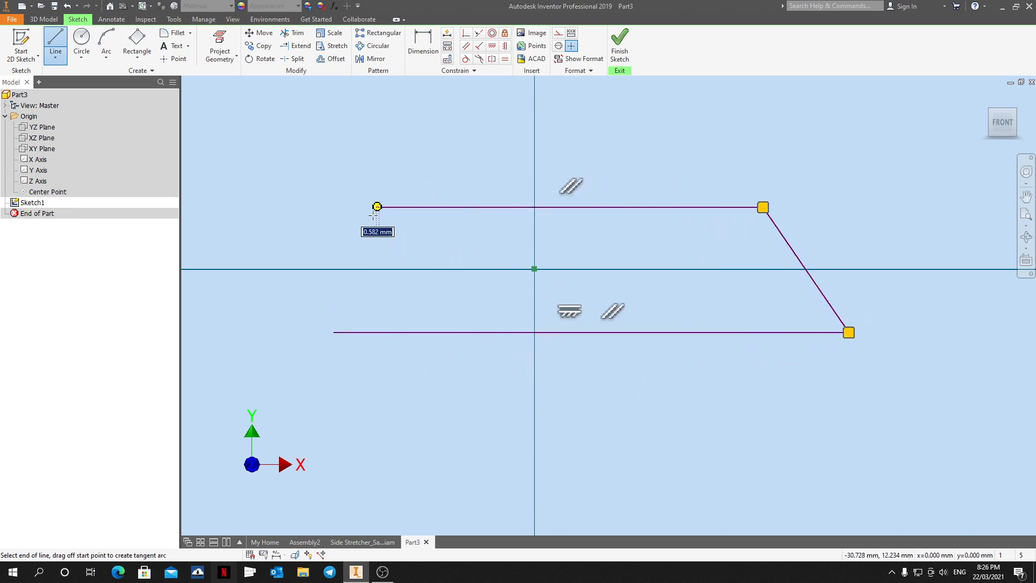
pyautogui.click(334, 332)
pyautogui.press('Escape')
# Dimension the trapezoid's lower horizontal edge to 390 mm.
pyautogui.press('d')
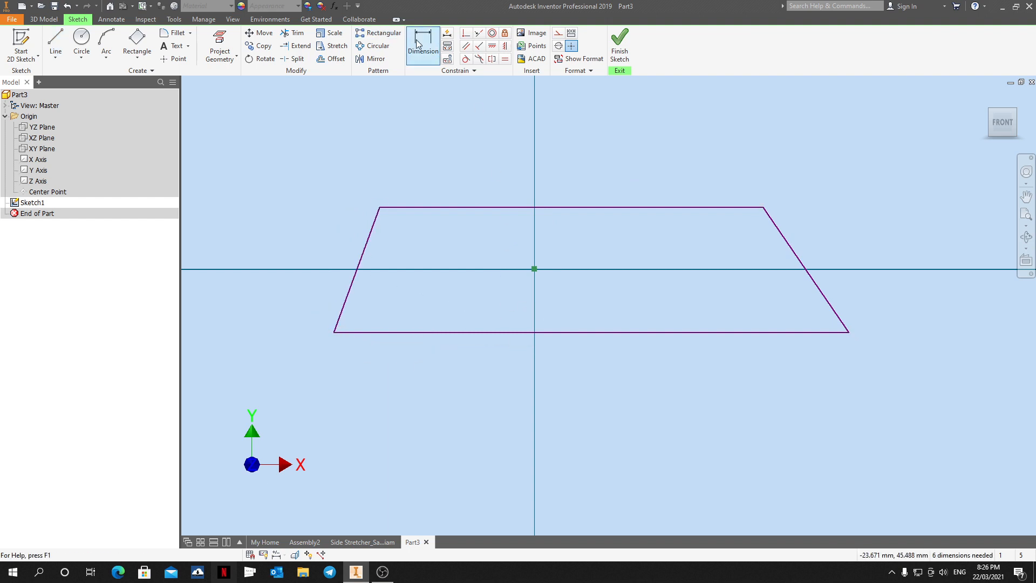
pyautogui.click(487, 332)
pyautogui.click(495, 378)
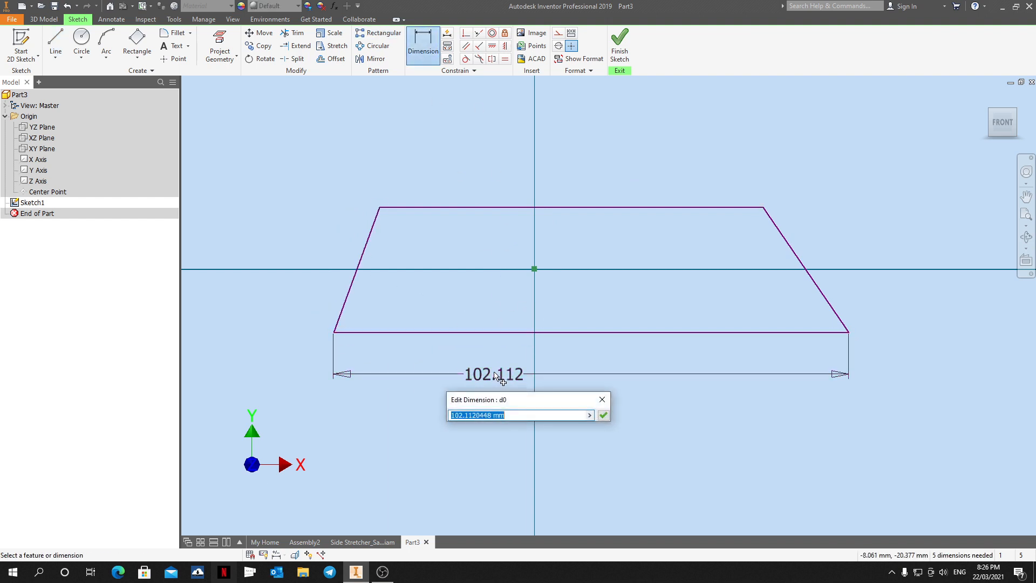
pyautogui.write('390')
pyautogui.press('Return')
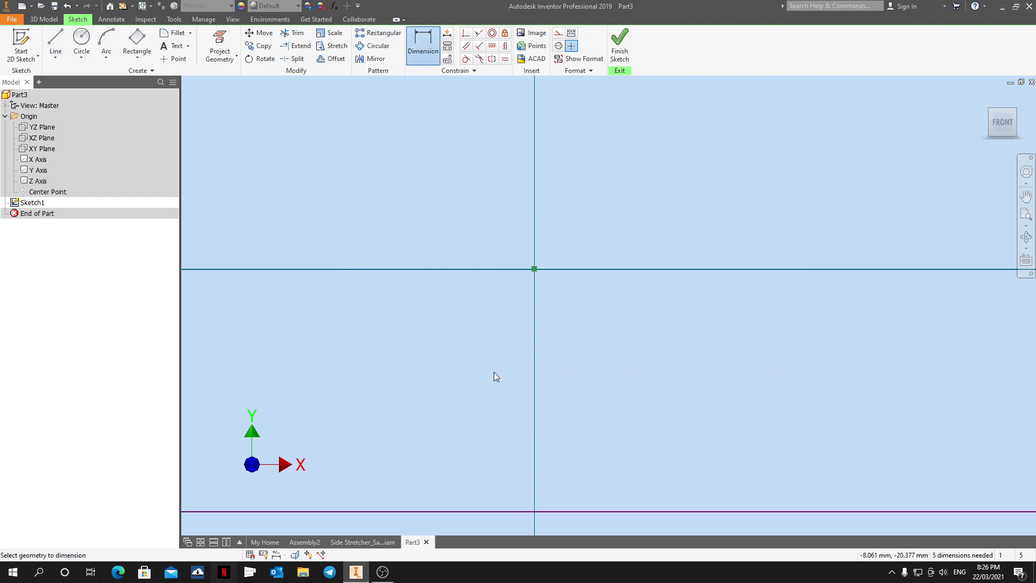
# Dimension the distance between the trapezoid's two horizontal edges to 40 mm.
pyautogui.scroll(-5, 577, 219)
pyautogui.scroll(3, 539, 252)
pyautogui.click(497, 300)
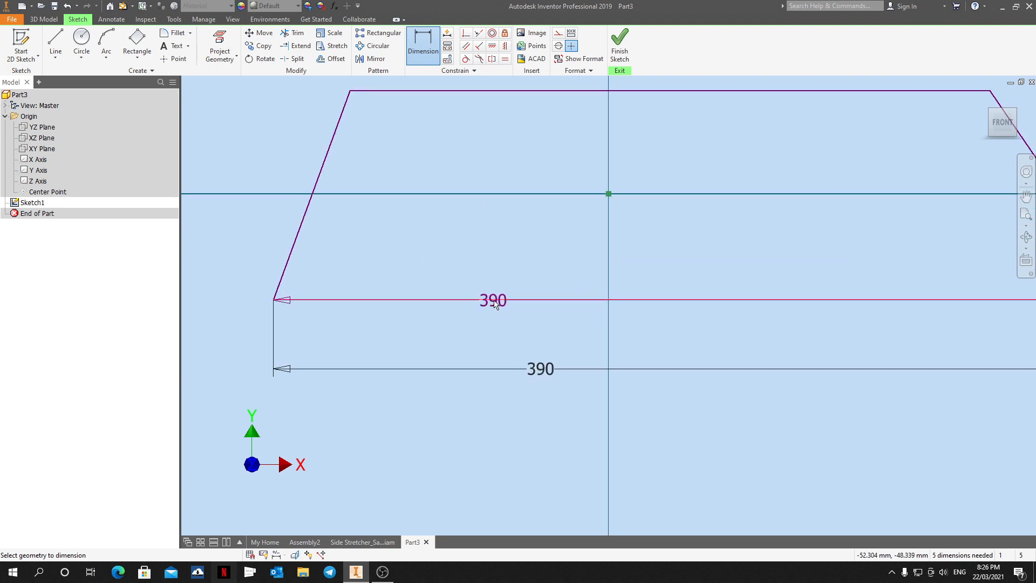
pyautogui.scroll(-2, 466, 247)
pyautogui.click(475, 156)
pyautogui.click(459, 187)
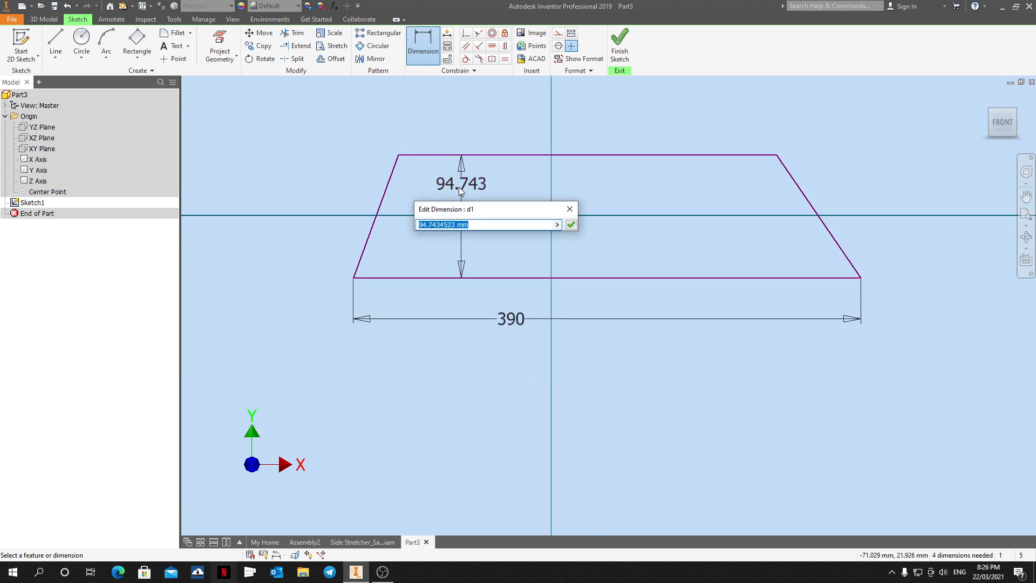
pyautogui.write('40')
pyautogui.press('Return')
pyautogui.scroll(3, 502, 221)
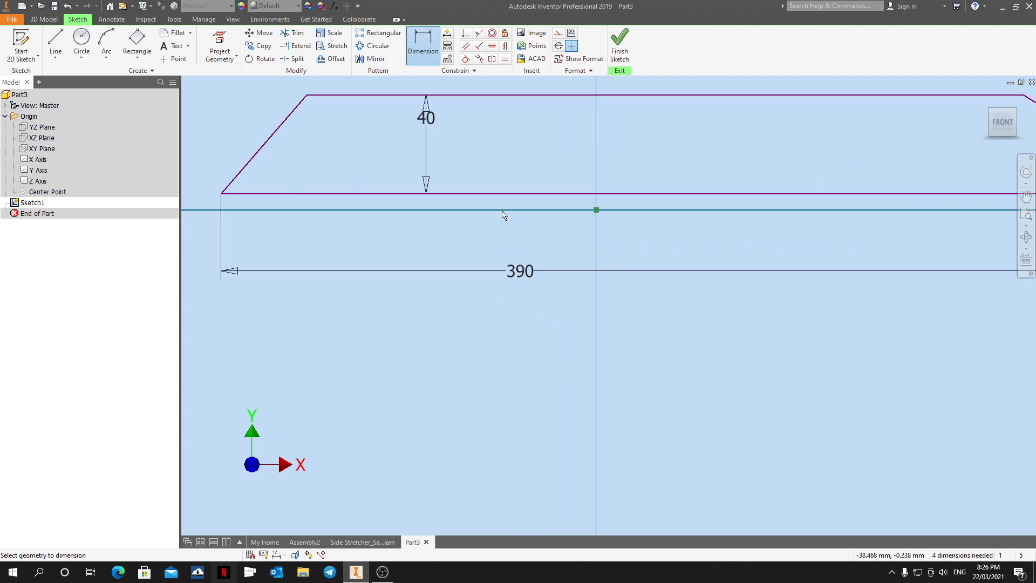
pyautogui.scroll(-2, 561, 161)
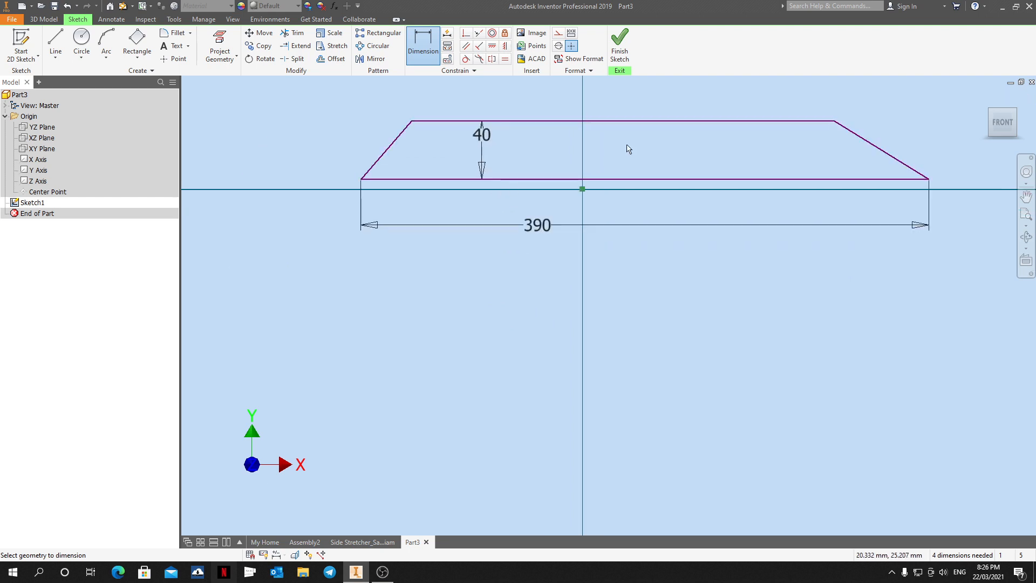
# Constrain the midpoint of the trapezoid's lower edge to align vertically with the origin.
pyautogui.click(506, 47)
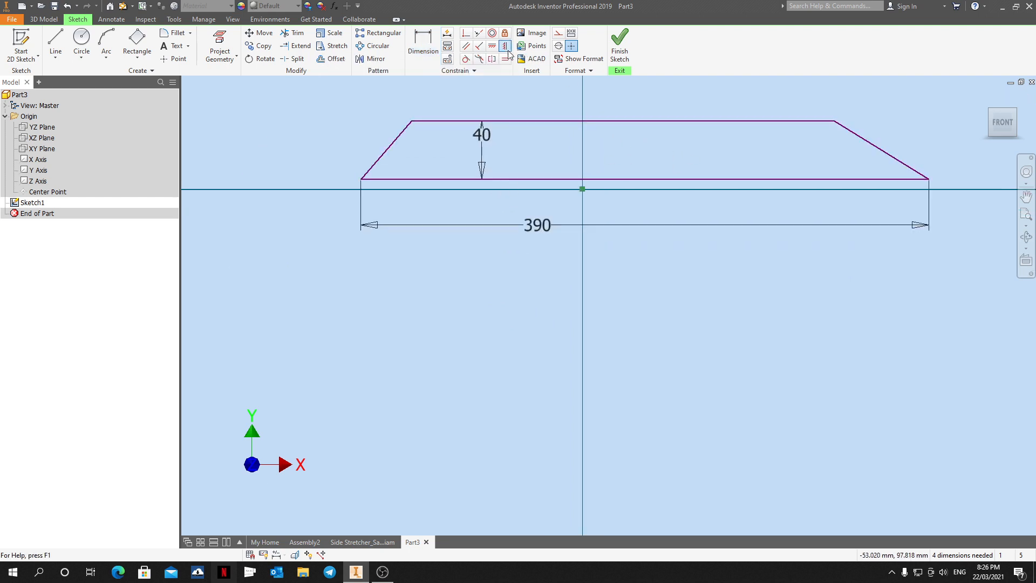
pyautogui.click(645, 180)
pyautogui.click(583, 189)
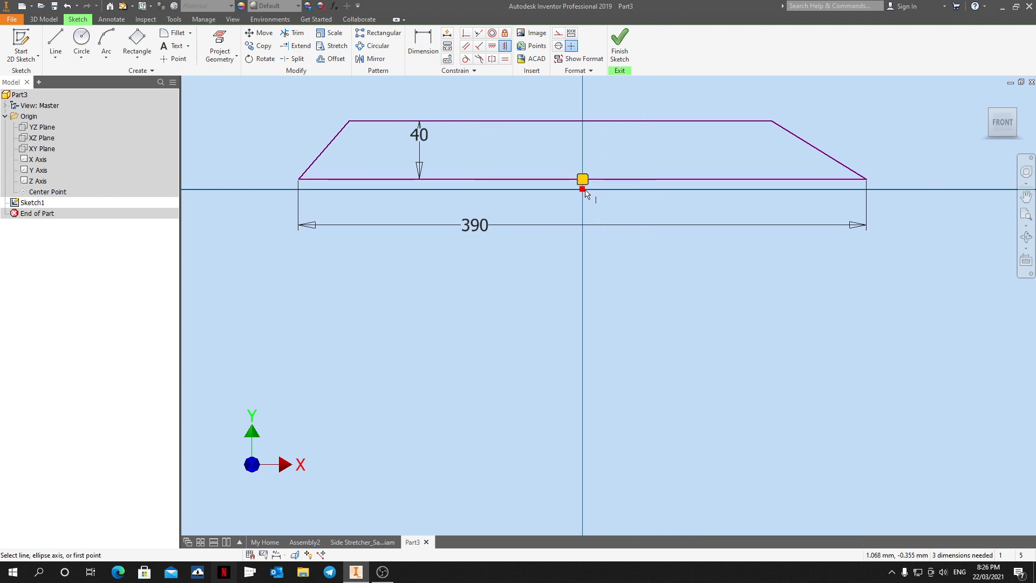
pyautogui.press('Escape')
# Move the trapezoid's lower edge below the origin and dimension the distance between them as half the profile height, d1/2.
pyautogui.moveTo(615, 185); pyautogui.dragTo(624, 227)
pyautogui.press('d')
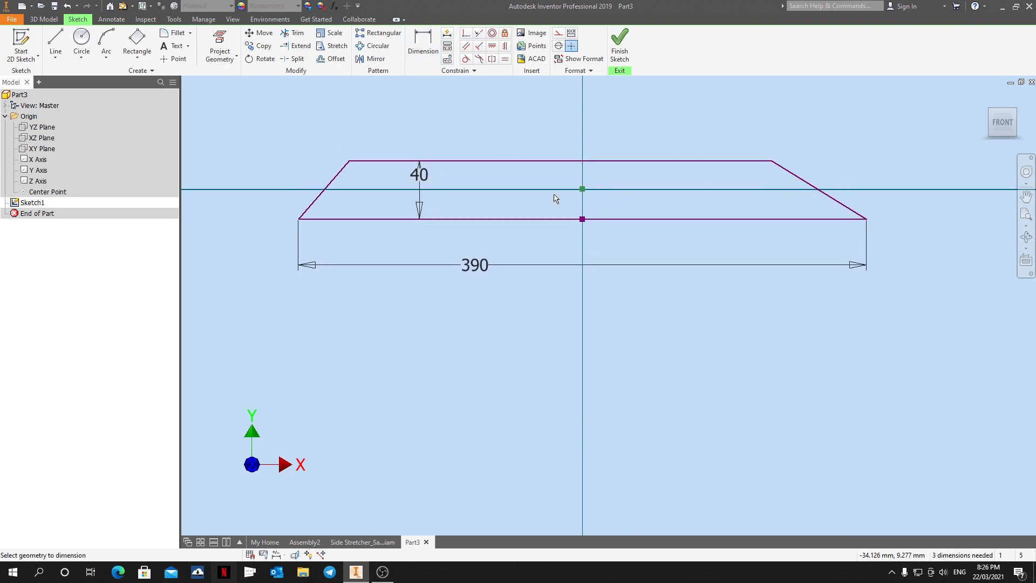
pyautogui.click(612, 219)
pyautogui.click(582, 189)
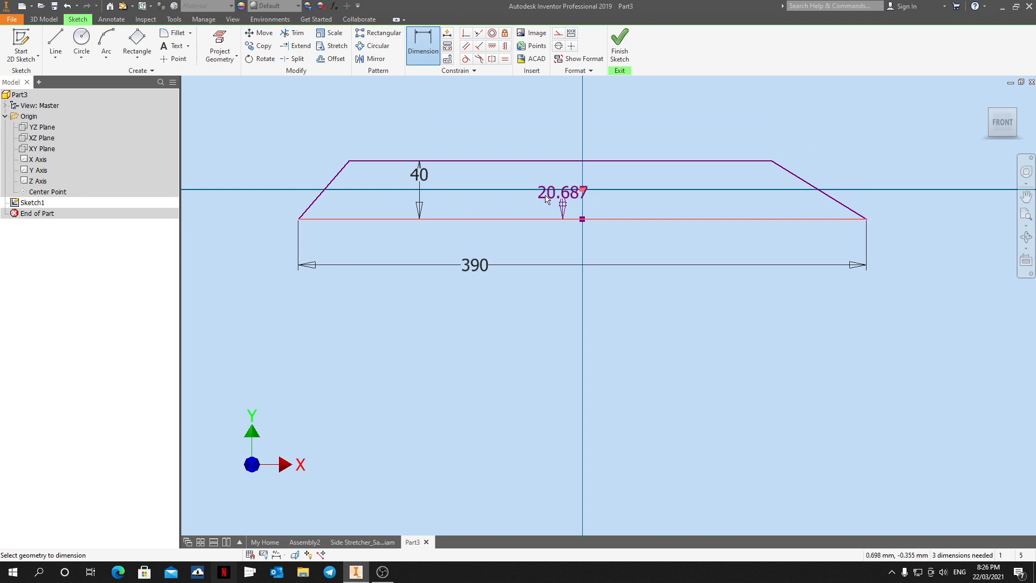
pyautogui.click(530, 199)
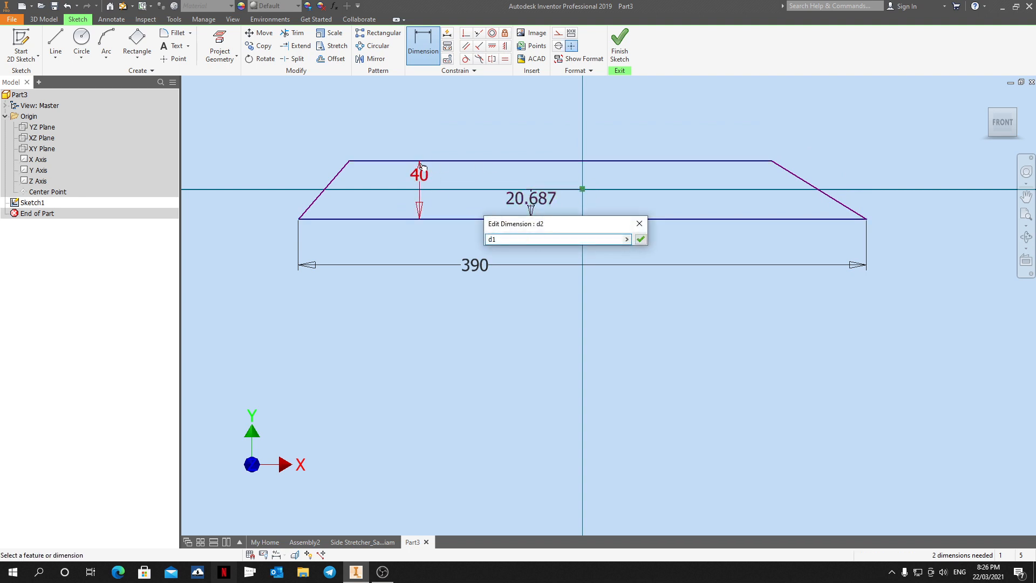
pyautogui.write('/2')
pyautogui.press('Return')
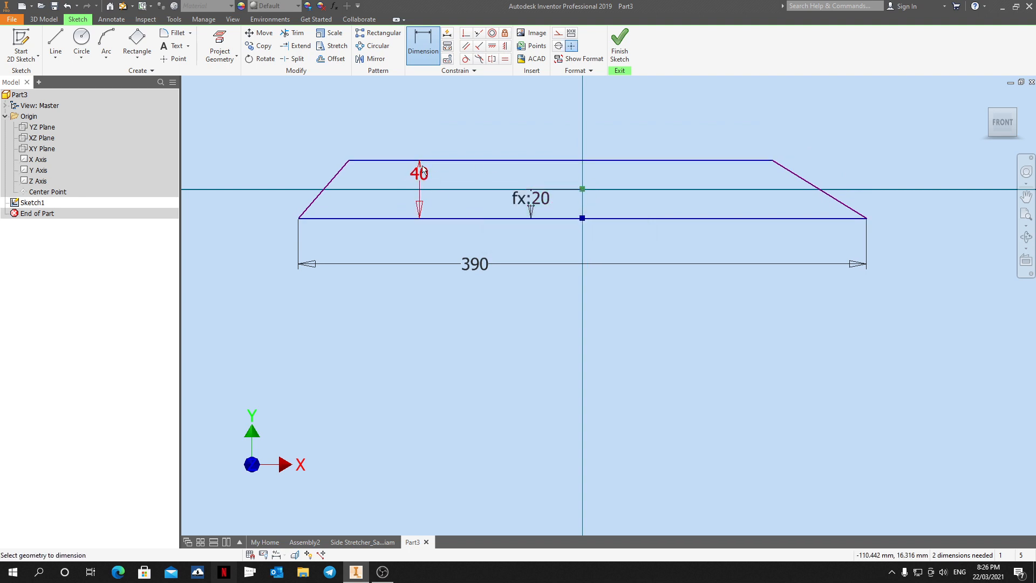
# Dimension the horizontal offset of the trapezoid's left slanted edge to 2 mm.
pyautogui.scroll(3, 315, 160)
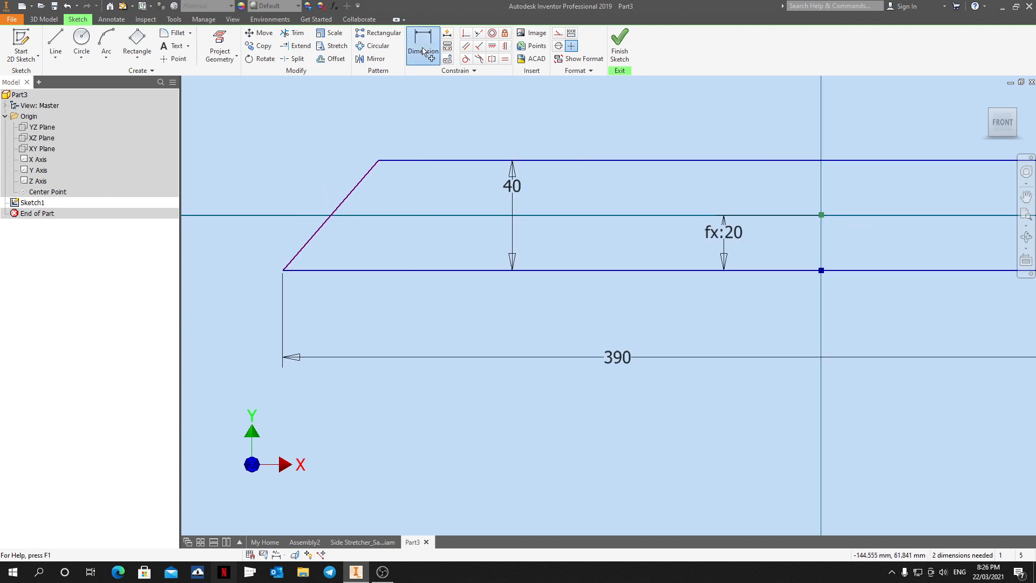
pyautogui.click(378, 160)
pyautogui.click(349, 95)
pyautogui.write('2')
pyautogui.press('Return')
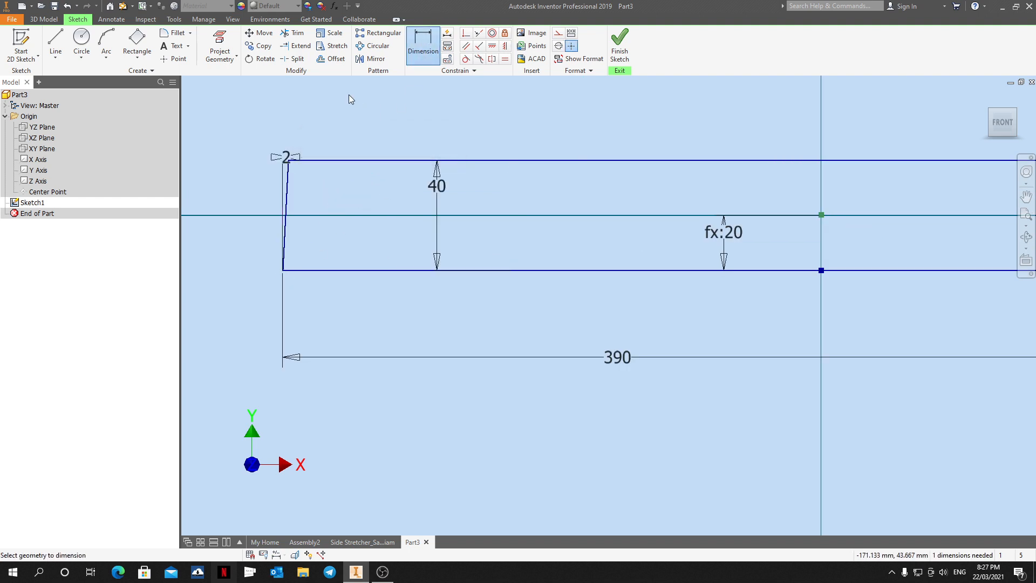
# Dimension the horizontal offset of the trapezoid's right slanted edge to 7 mm.
pyautogui.scroll(-5, 265, 187)
pyautogui.scroll(3, 543, 181)
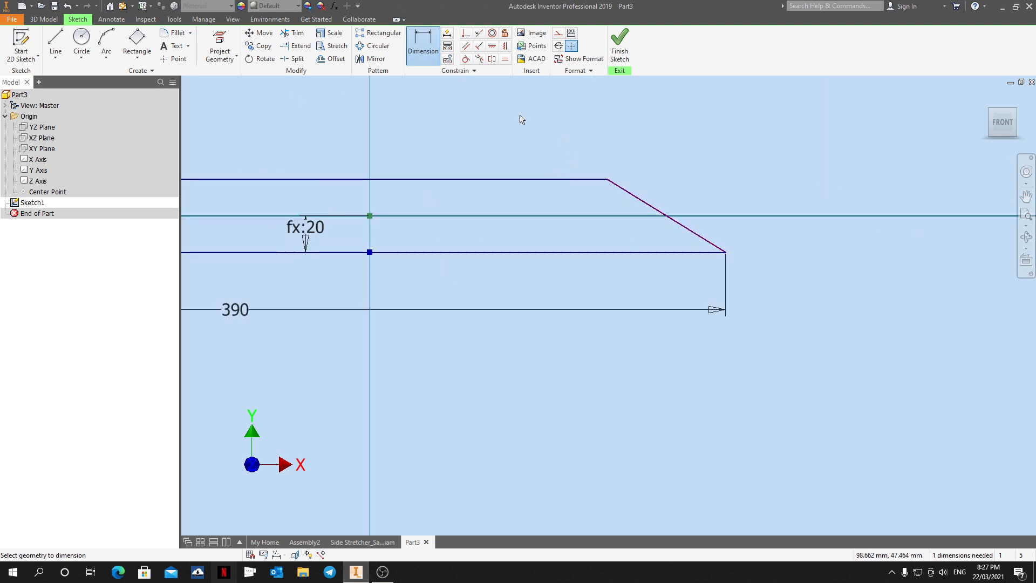
pyautogui.click(427, 39)
pyautogui.click(620, 187)
pyautogui.click(661, 139)
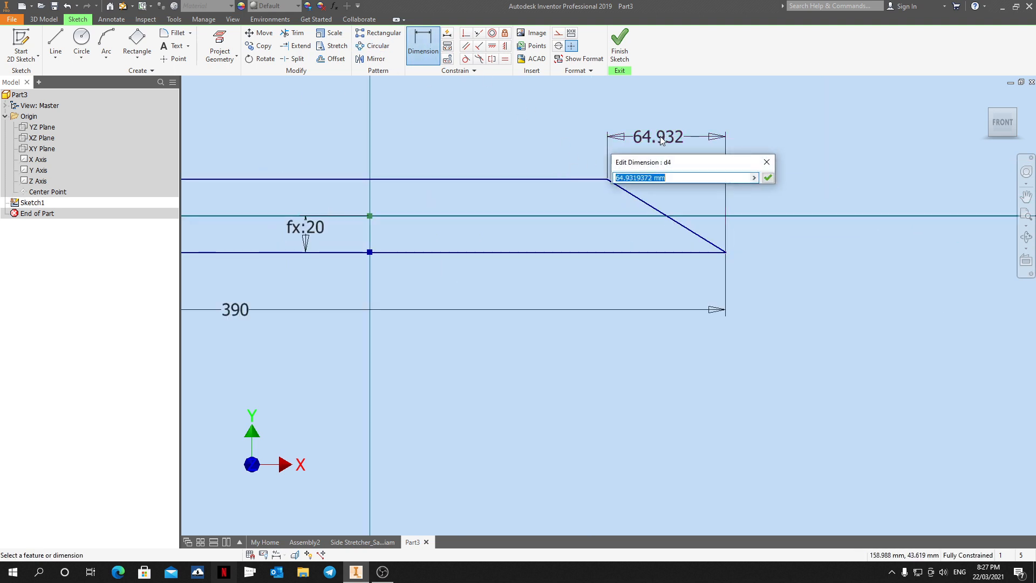
pyautogui.write('7')
pyautogui.press('Return')
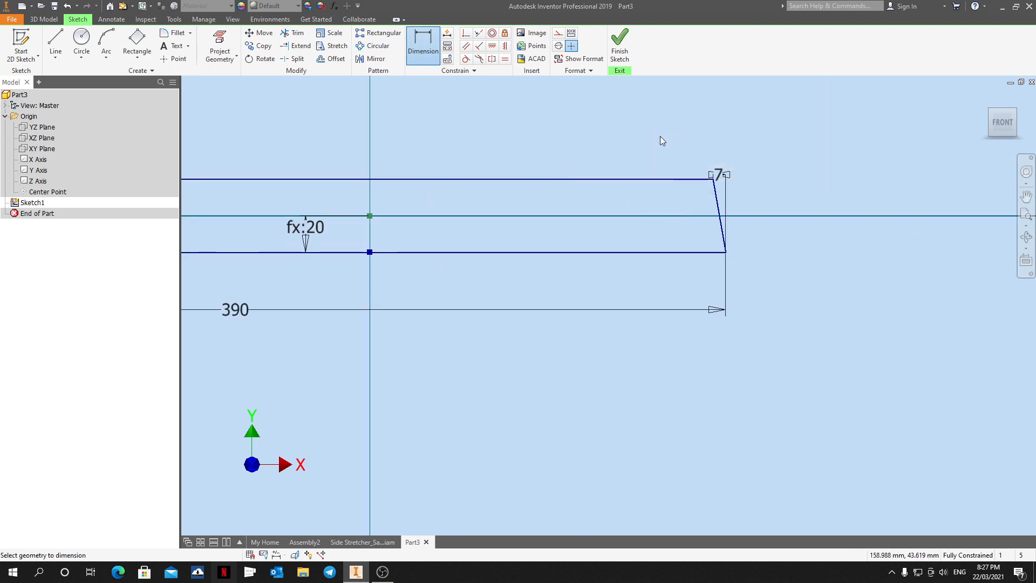
# Set the right slanted edge's horizontal offset to 8 mm and move its dimension text clear above the profile.
pyautogui.doubleClick(719, 175)
pyautogui.write('8')
pyautogui.press('Return')
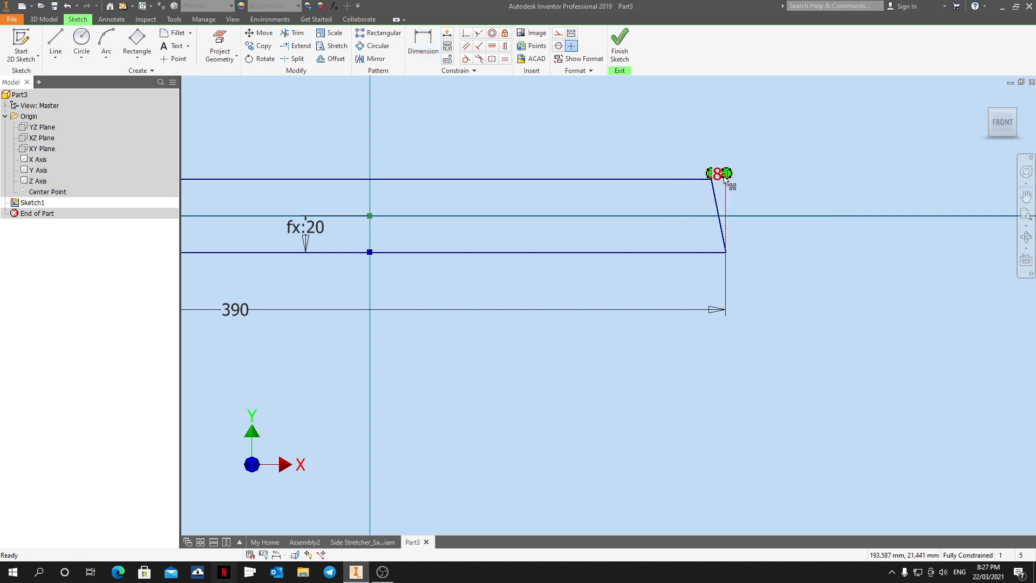
pyautogui.moveTo(725, 180)
pyautogui.mouseDown()
pyautogui.moveTo(717, 163)
pyautogui.moveTo(593, 133)
pyautogui.mouseUp()
pyautogui.scroll(3, 580, 166)
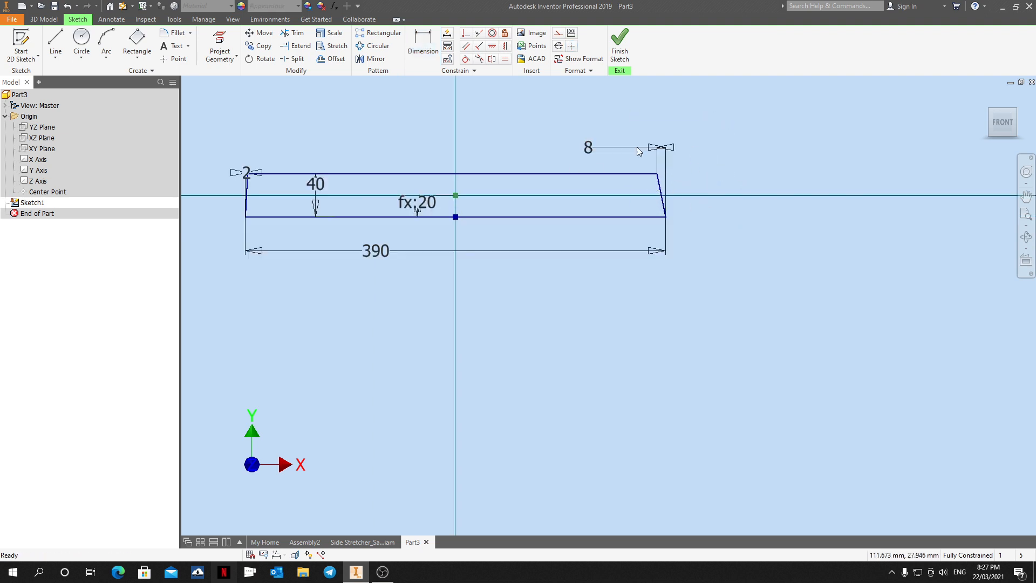
pyautogui.scroll(-3, 254, 159)
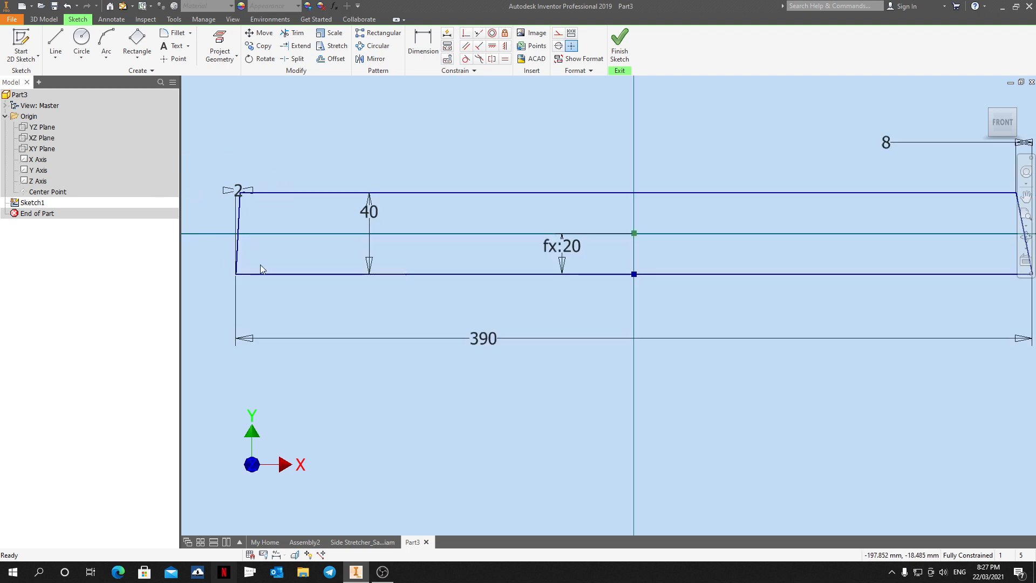
# Finish the sketch and extrude the profile 20 mm symmetrically about the sketch plane.
pyautogui.click(619, 41)
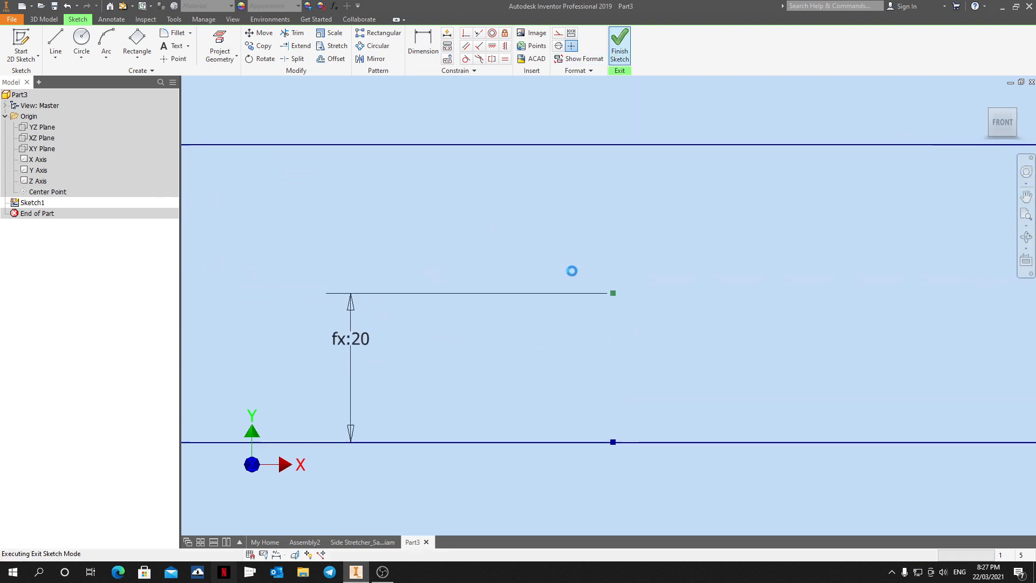
pyautogui.press('e')
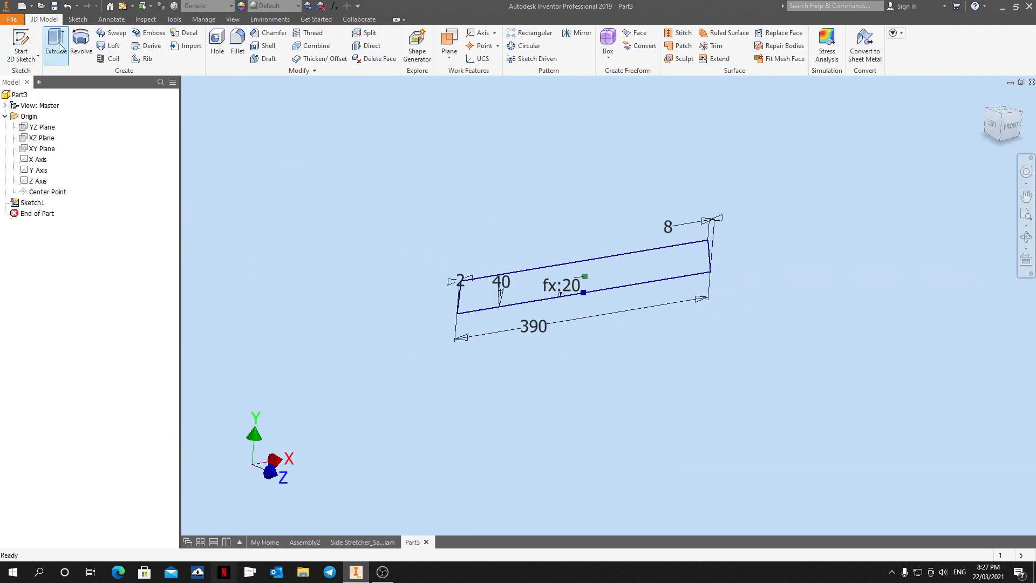
pyautogui.click(323, 156)
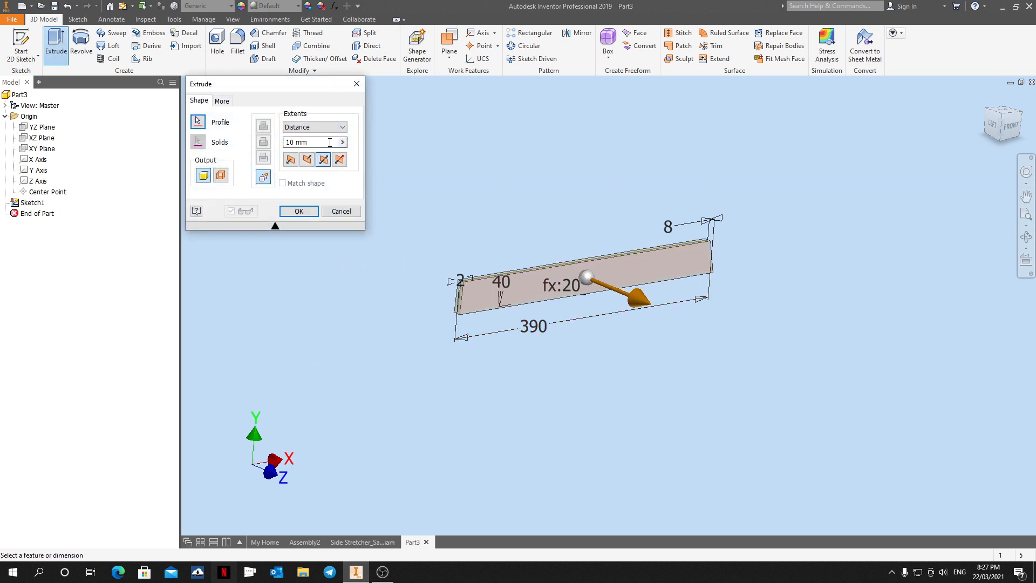
pyautogui.click(330, 142)
pyautogui.write('20')
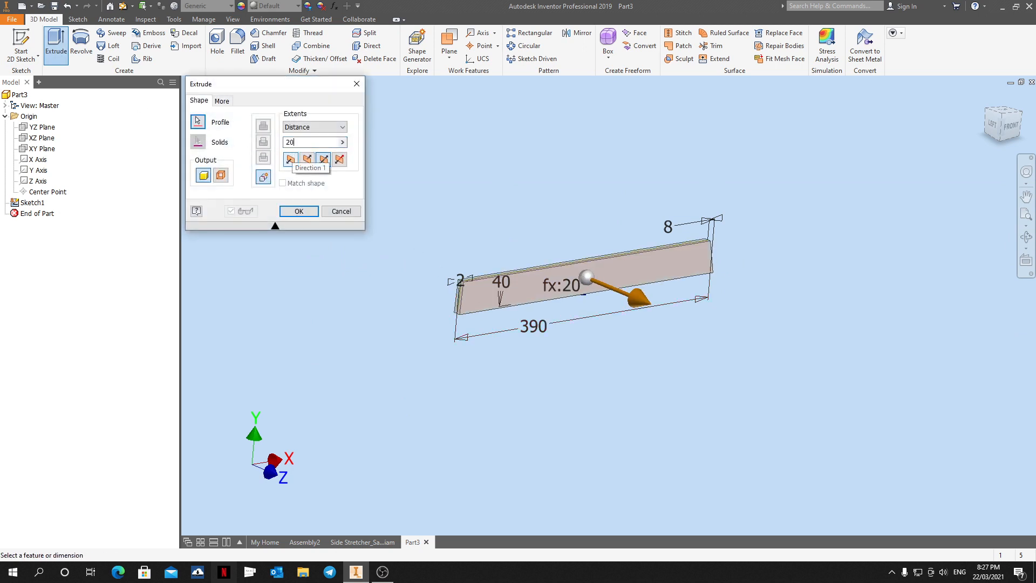
pyautogui.press('Return')
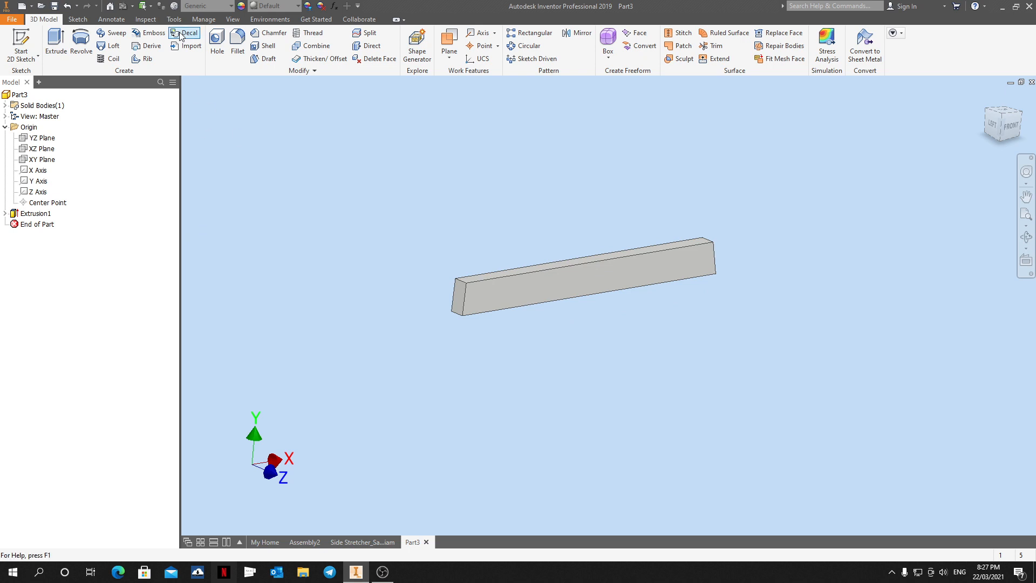
# Assign the Wood (Birch) material to the part.
pyautogui.click(231, 6)
pyautogui.scroll(-7, 202, 210)
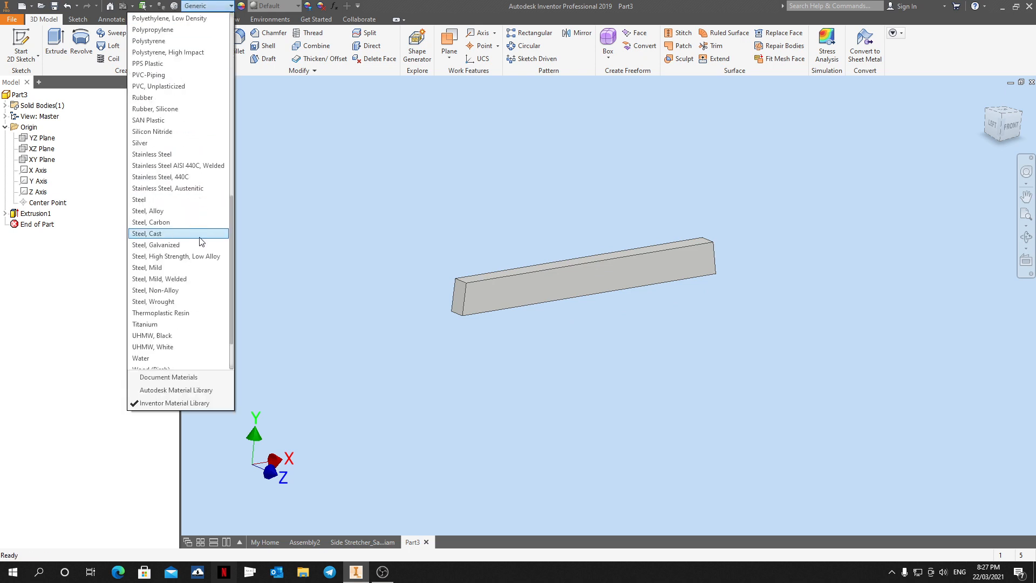
pyautogui.scroll(-2, 201, 320)
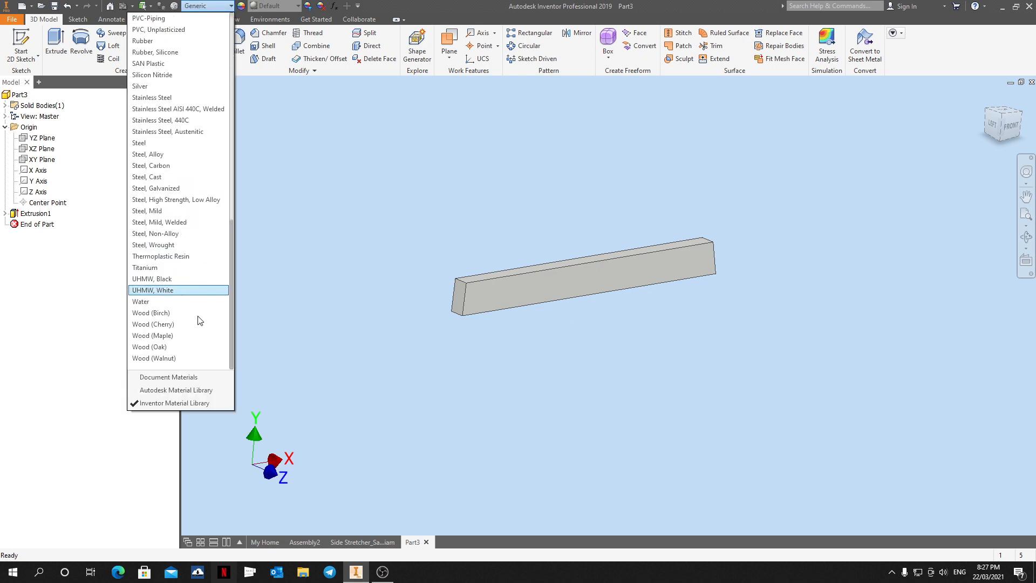
pyautogui.click(151, 313)
# Start a sketch on the bar's left end face and project the face outline into it as construction geometry.
pyautogui.scroll(-3, 482, 330)
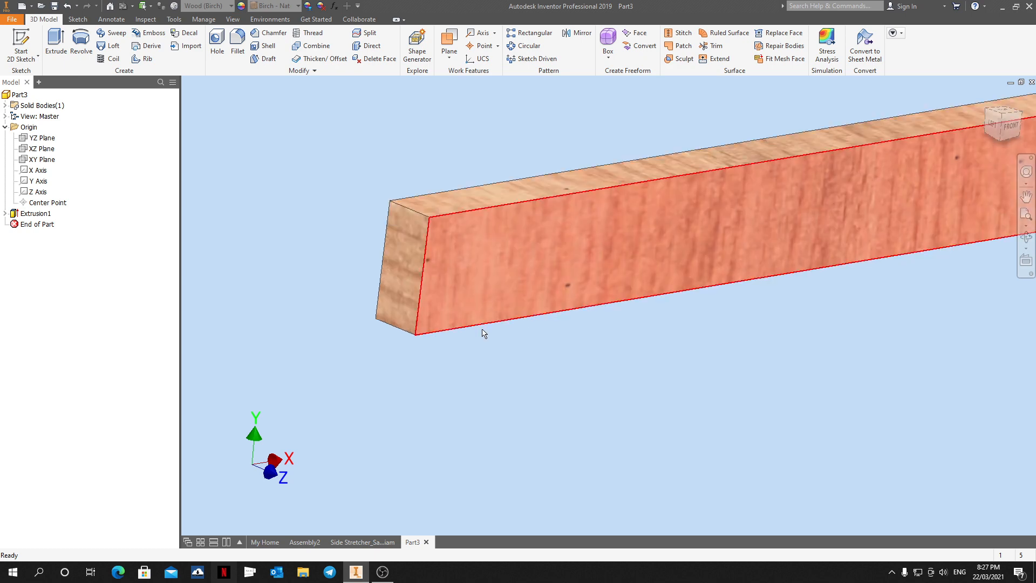
pyautogui.click(422, 260)
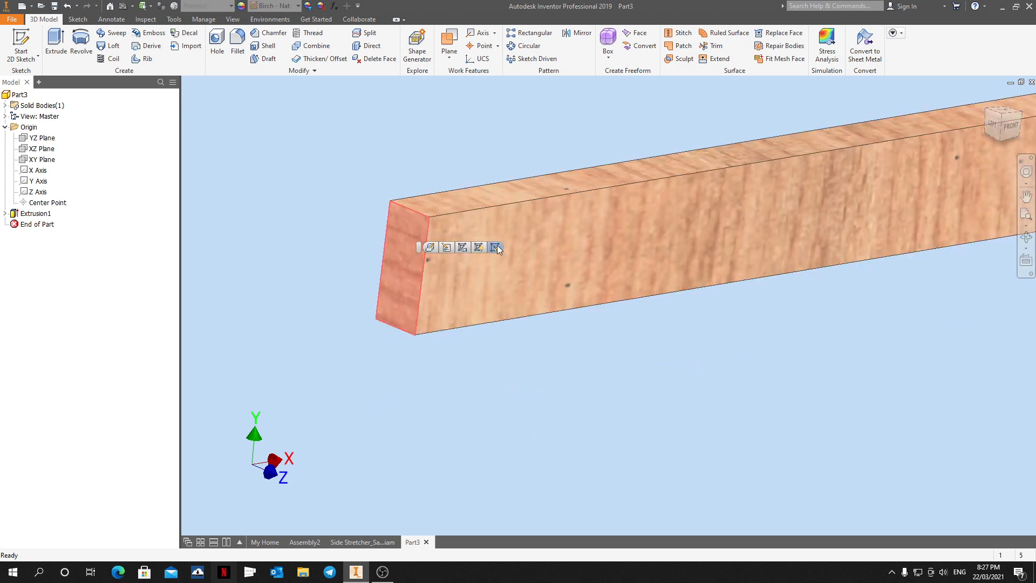
pyautogui.click(495, 247)
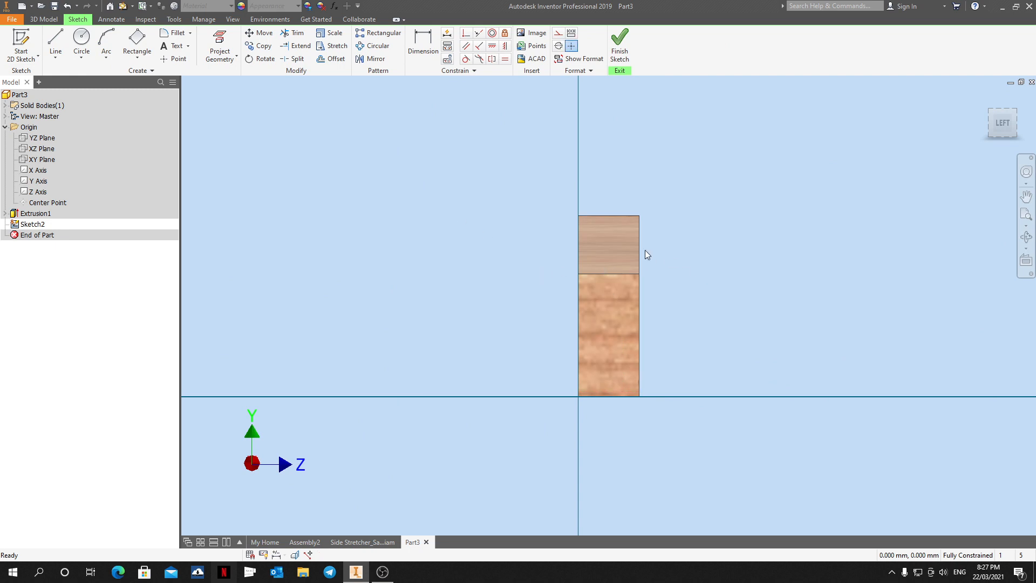
pyautogui.keyDown('shift'); pyautogui.moveTo(647, 254); pyautogui.dragTo(263, 224, button='middle'); pyautogui.keyUp('shift')
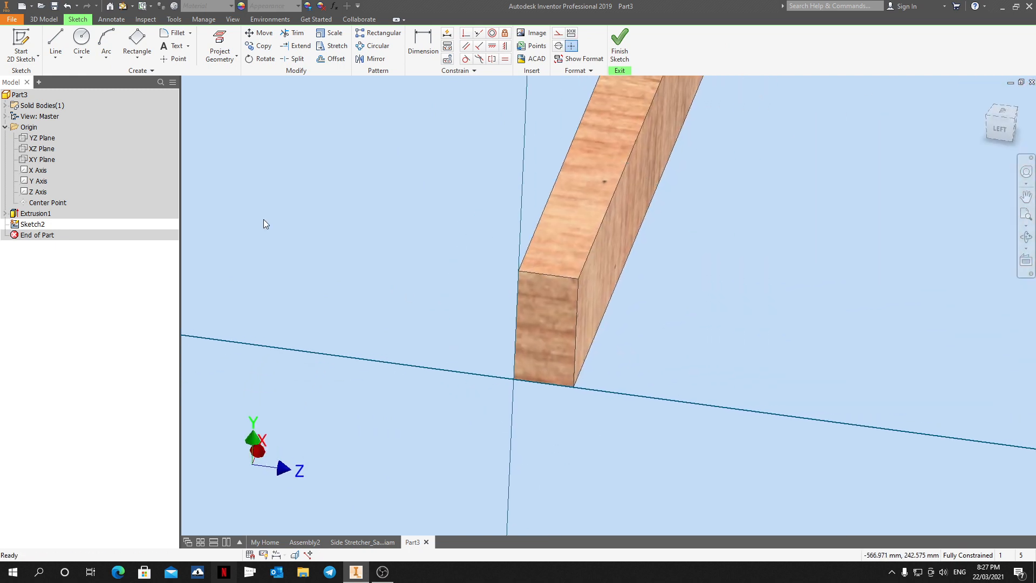
pyautogui.click(220, 44)
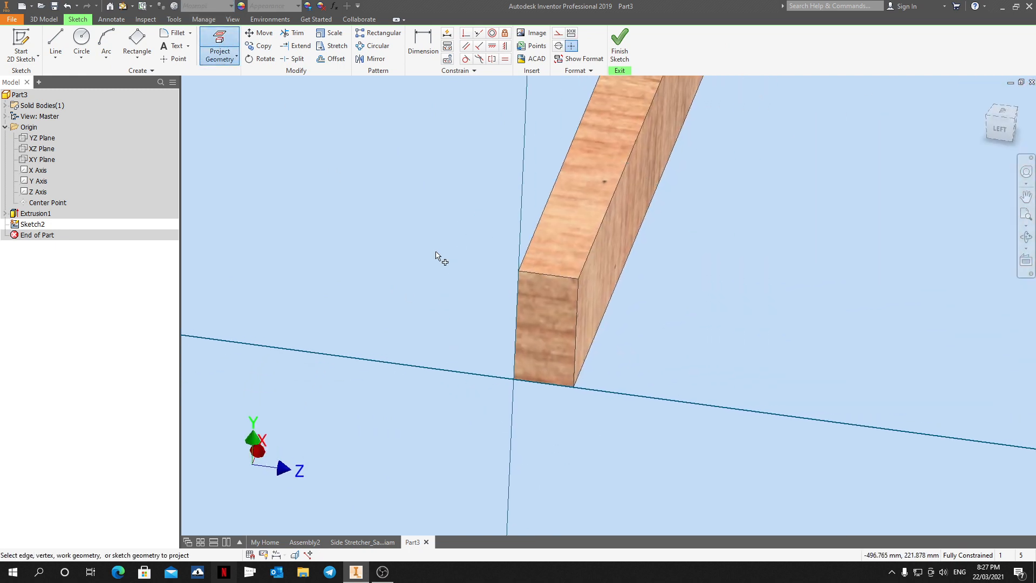
pyautogui.click(528, 284)
pyautogui.press('Escape')
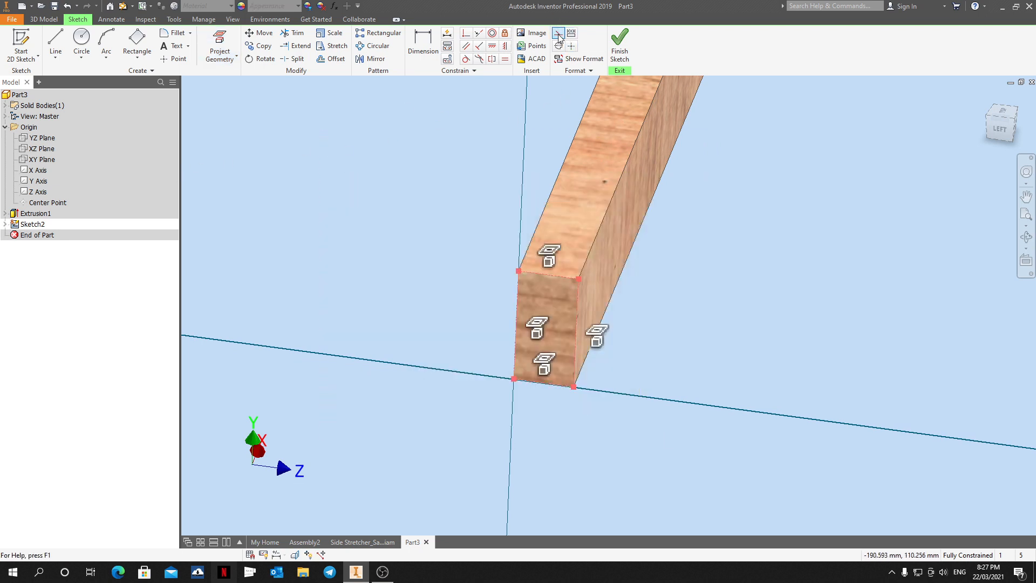
# Draw a circle beside the end face and dimension its diameter to 12 mm.
pyautogui.click(82, 43)
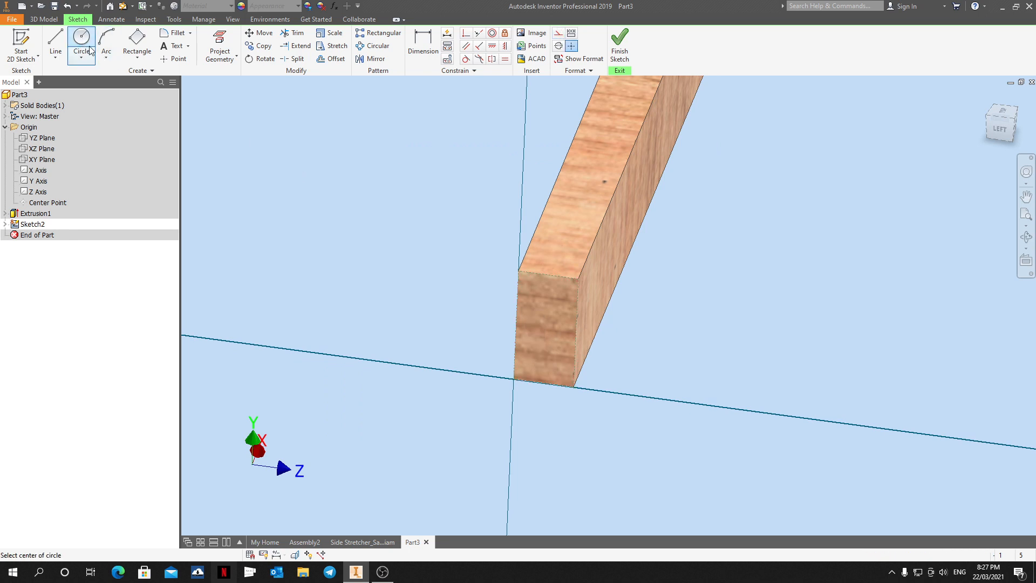
pyautogui.scroll(3, 534, 264)
pyautogui.scroll(2, 662, 374)
pyautogui.click(725, 429)
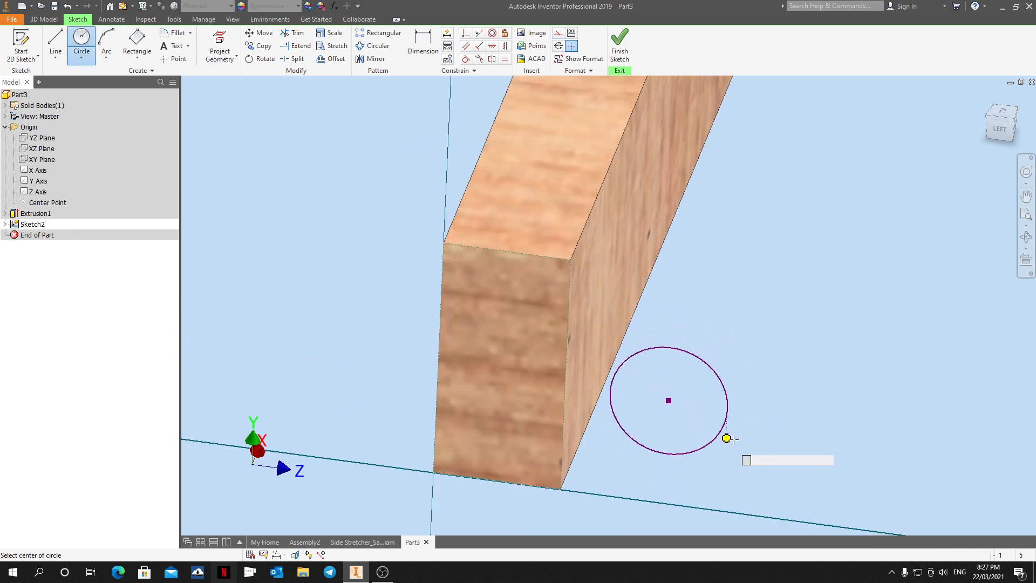
pyautogui.press('Escape')
pyautogui.press('d')
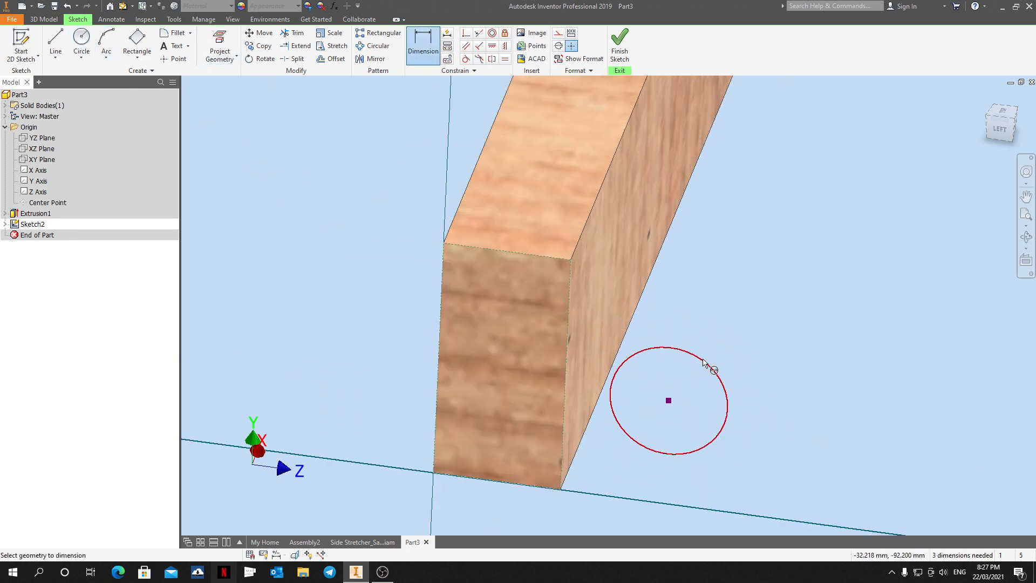
pyautogui.click(704, 363)
pyautogui.click(721, 328)
pyautogui.press('Return')
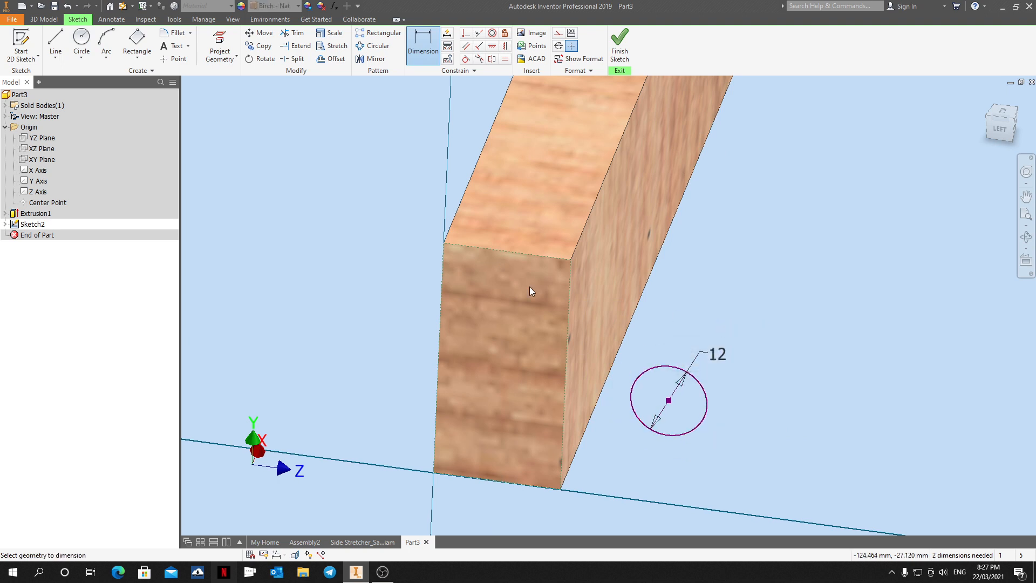
# Centre the circle on the end face by aligning its centre with the midpoints of the upper and left edges.
pyautogui.press('Escape')
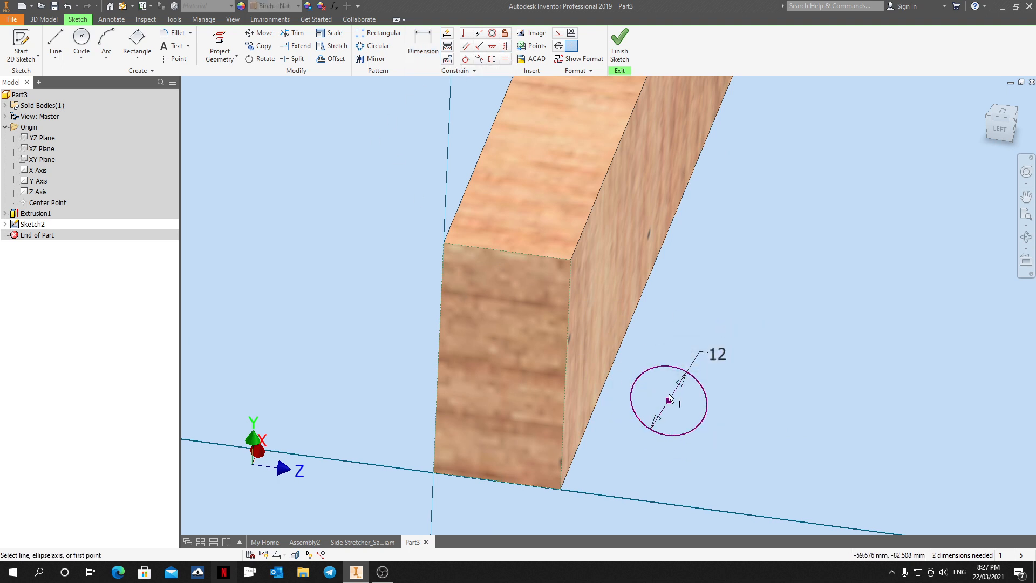
pyautogui.click(507, 252)
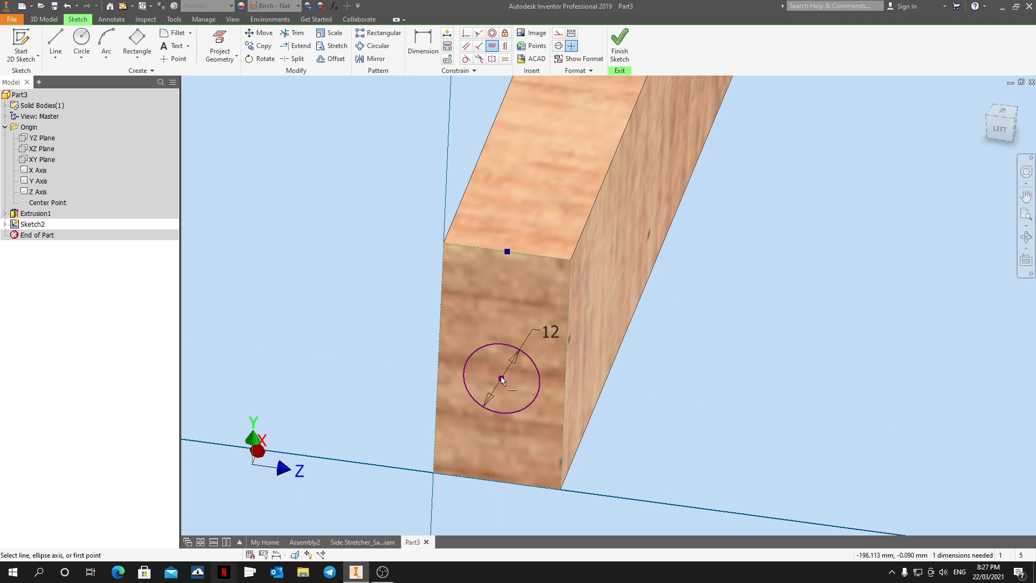
pyautogui.click(439, 359)
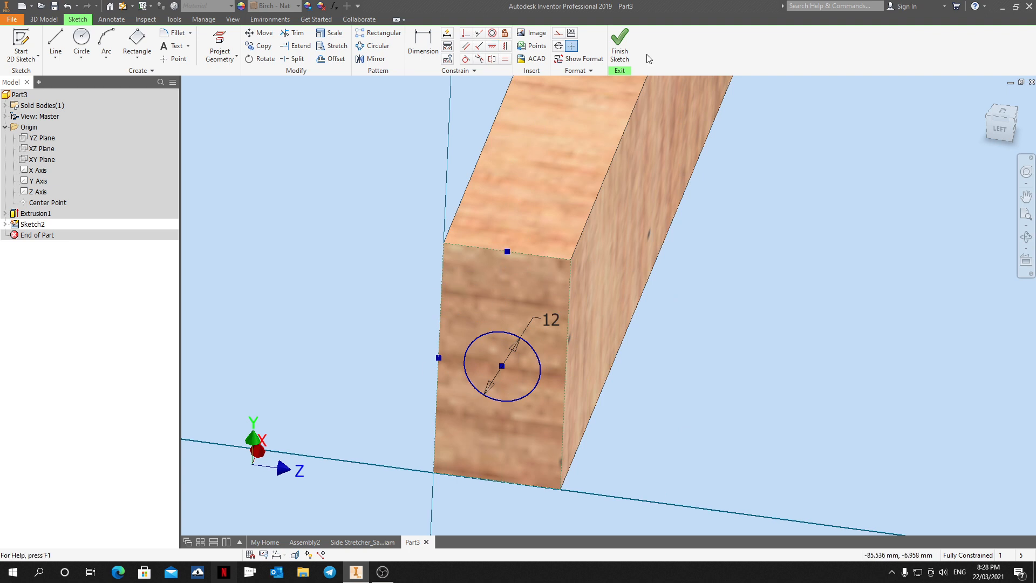
# Finish the sketch and extrude the 12 mm circle 15 mm outward from the bar's left end face.
pyautogui.click(619, 48)
pyautogui.click(56, 46)
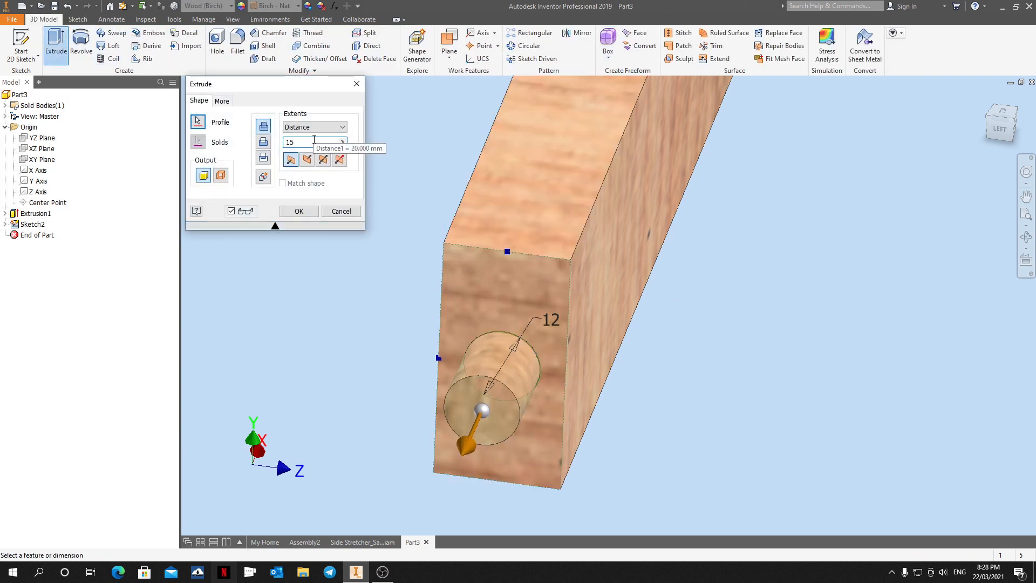
pyautogui.press('Return')
# Start a sketch on the bar's right end face and project the face outline into it as construction geometry.
pyautogui.scroll(-5, 429, 193)
pyautogui.keyDown('shift'); pyautogui.moveTo(599, 213); pyautogui.dragTo(438, 250, button='middle'); pyautogui.keyUp('shift')
pyautogui.scroll(-3, 526, 227)
pyautogui.keyDown('shift'); pyautogui.moveTo(576, 214); pyautogui.dragTo(908, 227, button='middle'); pyautogui.keyUp('shift')
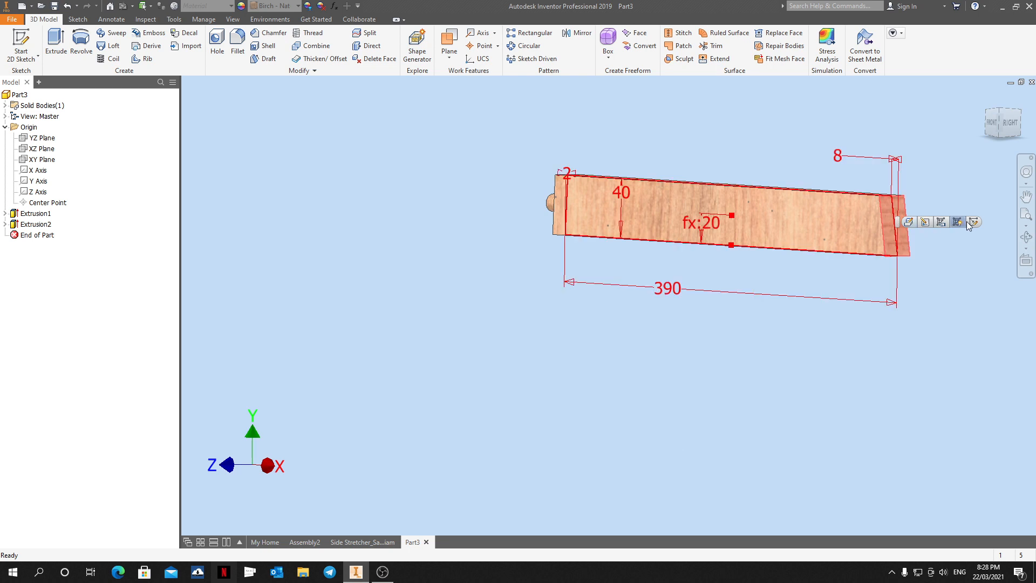
pyautogui.click(909, 222)
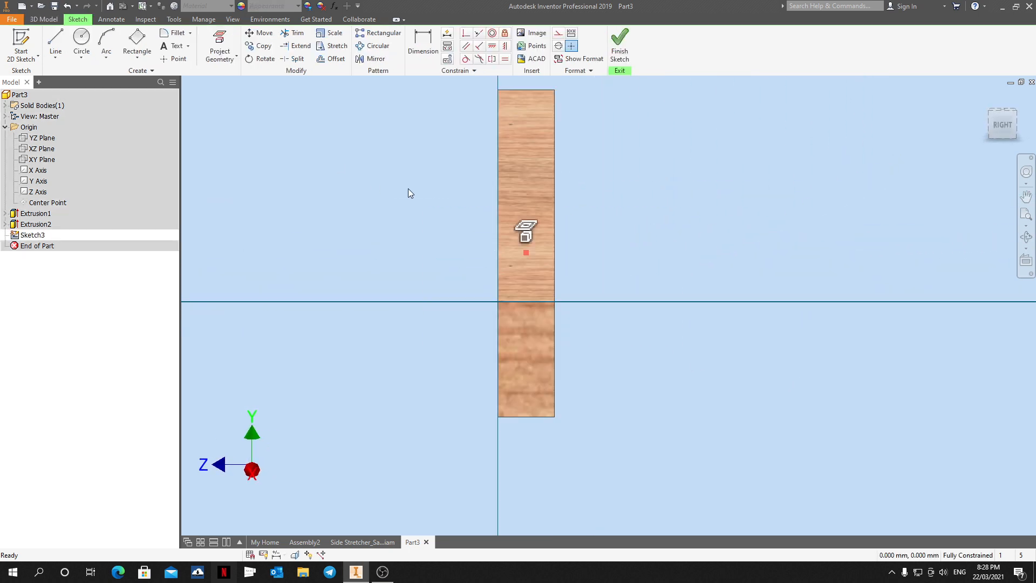
pyautogui.click(219, 46)
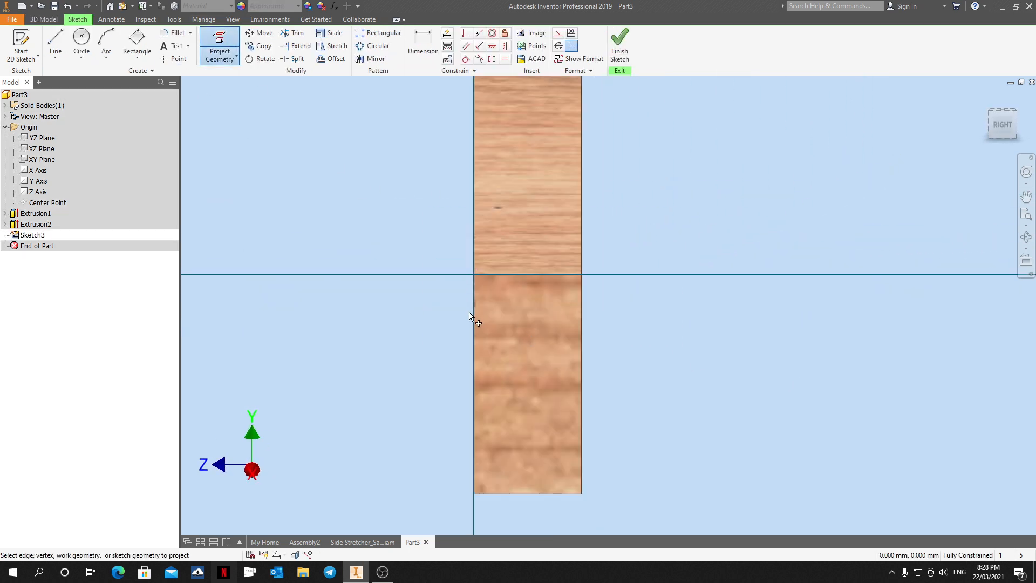
pyautogui.click(506, 331)
pyautogui.scroll(-3, 506, 330)
pyautogui.press('Escape')
pyautogui.moveTo(630, 448); pyautogui.dragTo(336, 233)
pyautogui.click(558, 36)
# Draw a circle beside the right end face and dimension its diameter to 12 mm.
pyautogui.keyDown('shift'); pyautogui.moveTo(582, 317); pyautogui.dragTo(628, 372, button='middle'); pyautogui.keyUp('shift')
pyautogui.click(91, 35)
pyautogui.click(602, 293)
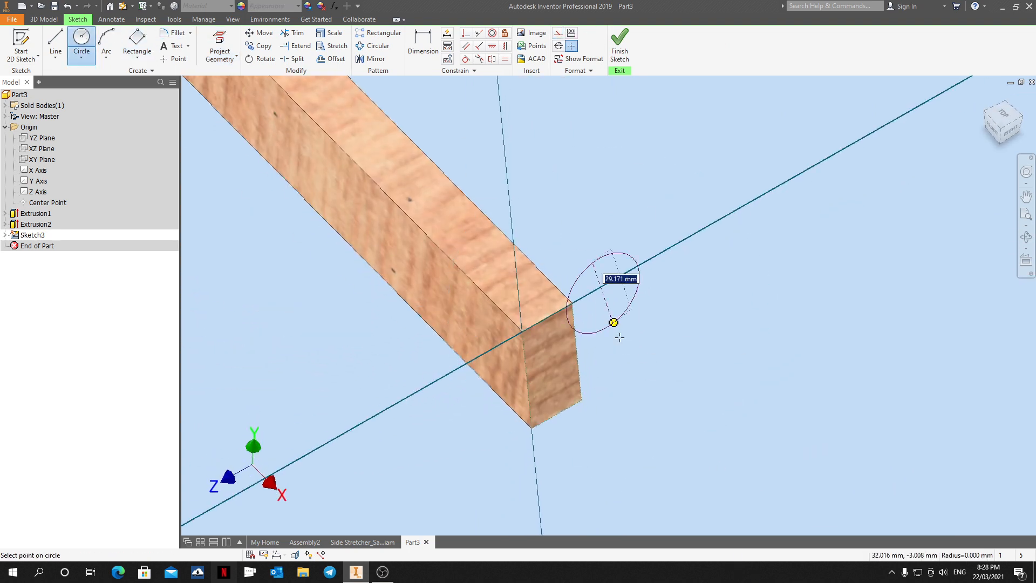
pyautogui.click(662, 251)
pyautogui.press('Escape')
pyautogui.press('d')
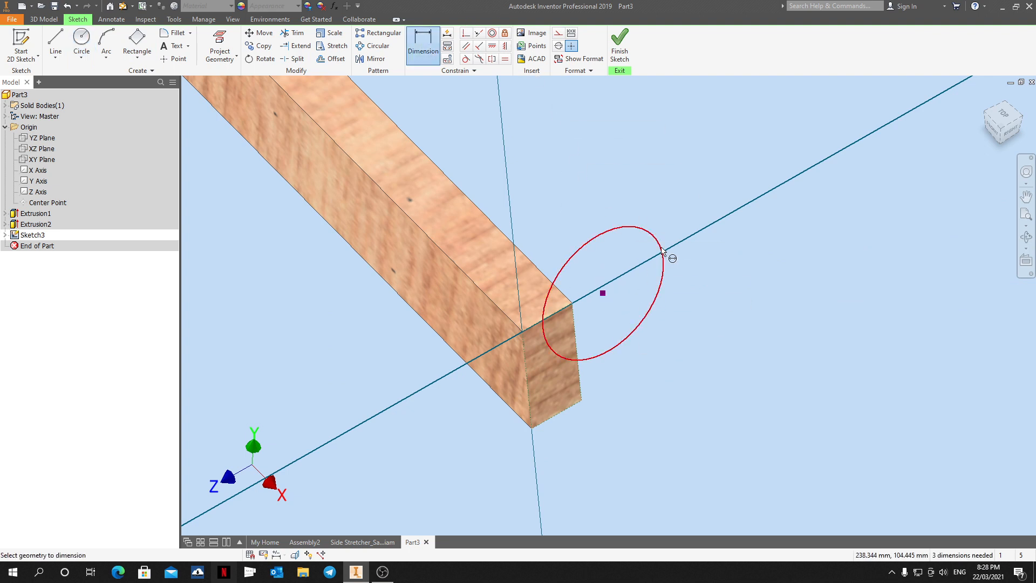
pyautogui.click(663, 261)
pyautogui.click(672, 150)
pyautogui.write('12')
pyautogui.press('Return')
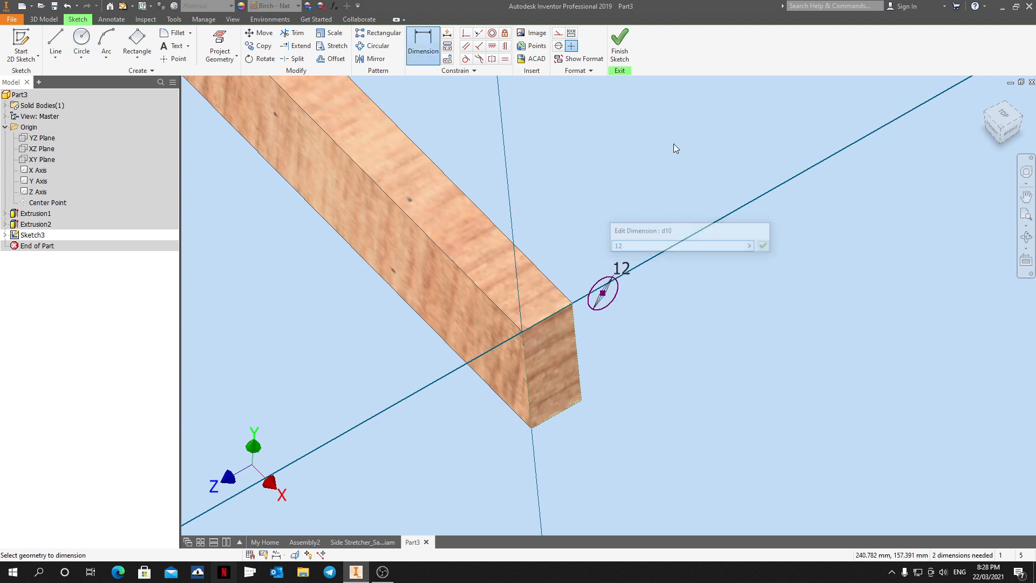
pyautogui.press('Escape')
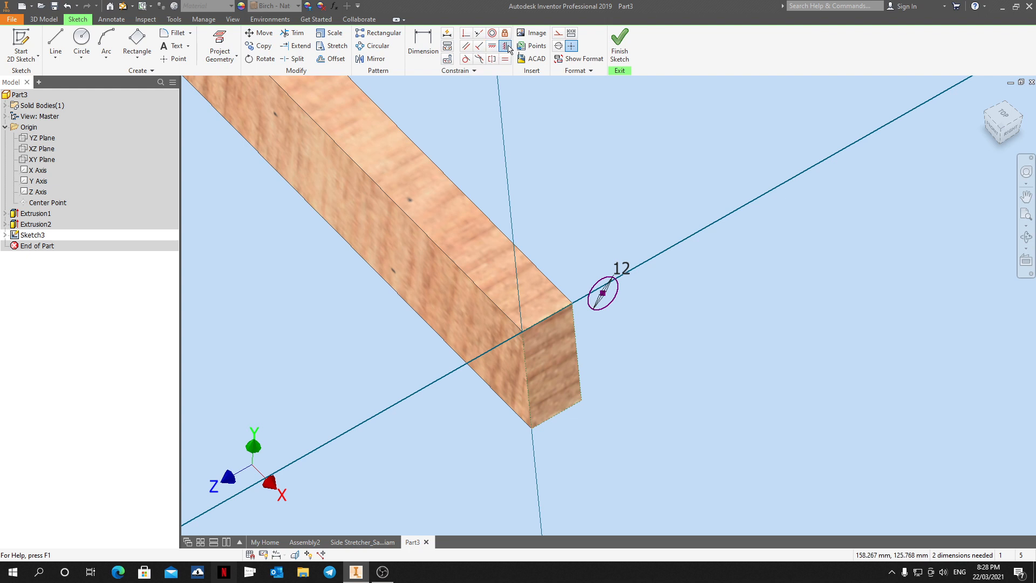
# Centre the circle on the right end face by aligning its centre with the midpoints of the lower and left edges.
pyautogui.click(505, 46)
pyautogui.keyDown('shift'); pyautogui.moveTo(662, 316); pyautogui.dragTo(634, 309, button='middle'); pyautogui.keyUp('shift')
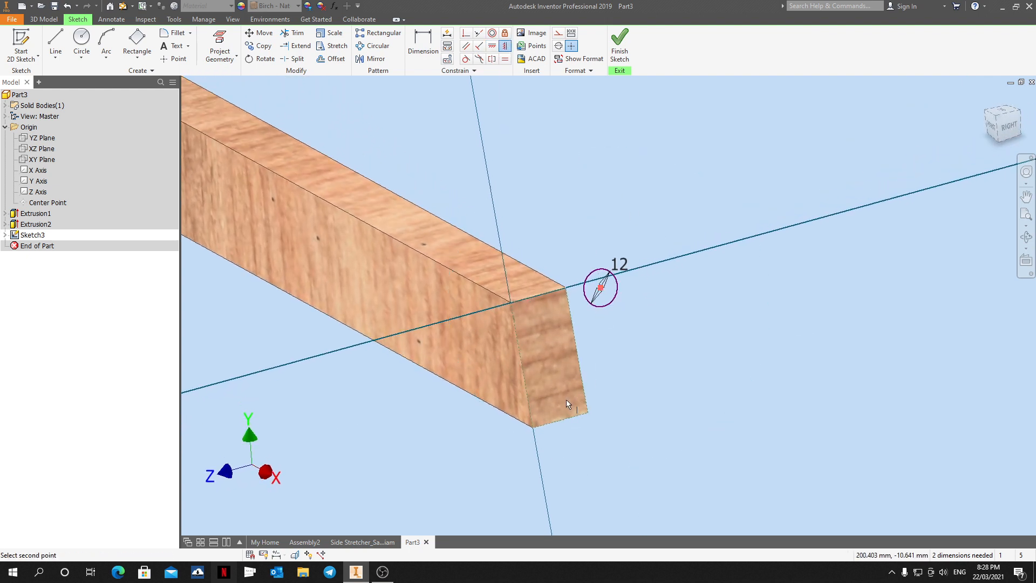
pyautogui.click(561, 424)
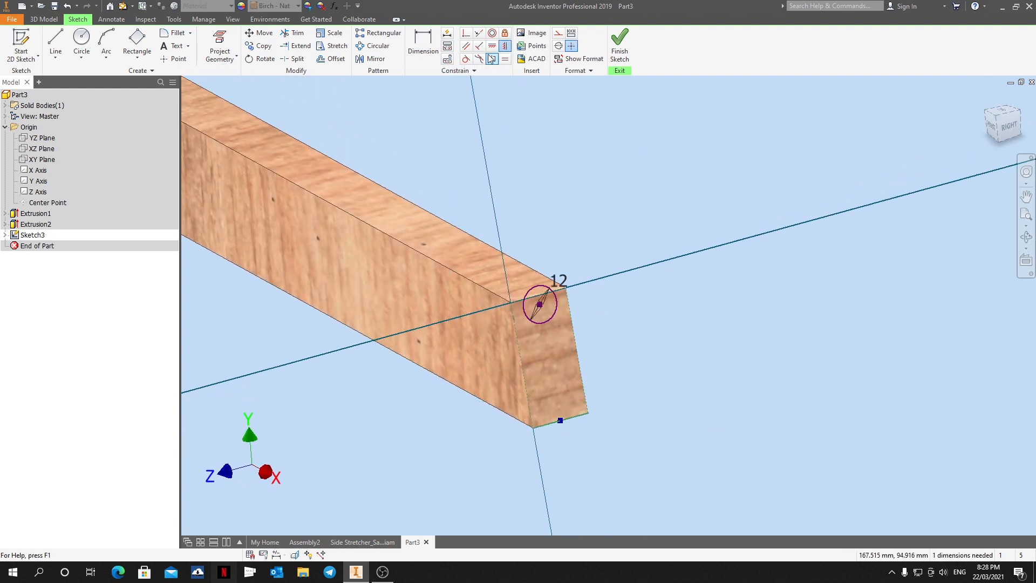
pyautogui.click(541, 305)
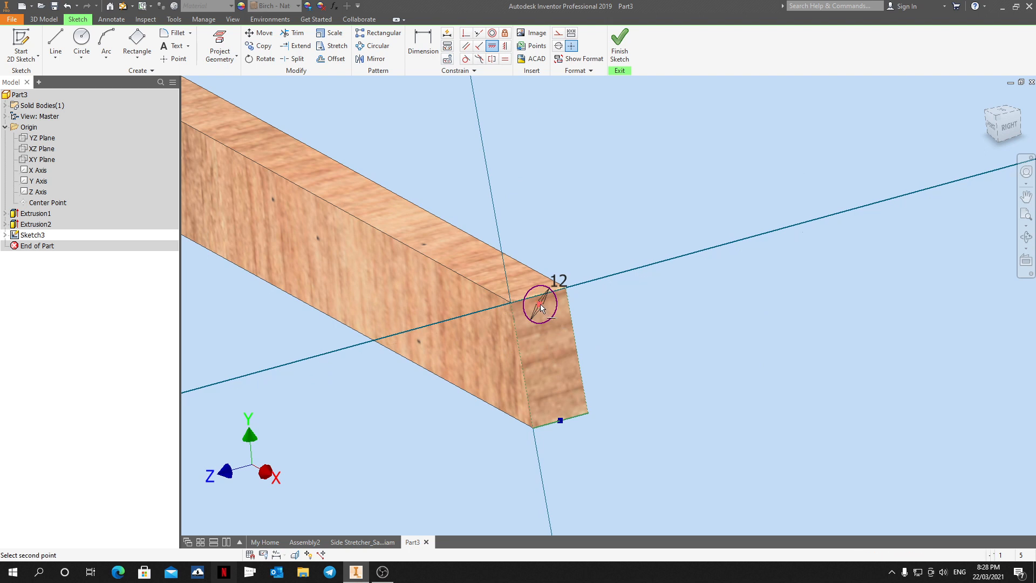
pyautogui.click(522, 365)
pyautogui.moveTo(650, 459); pyautogui.dragTo(466, 405)
pyautogui.click(650, 243)
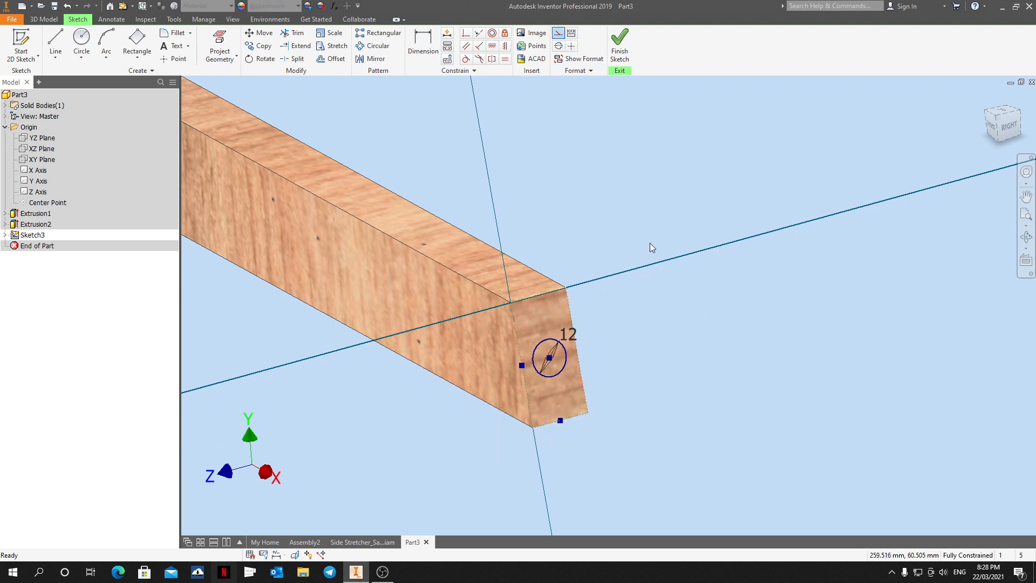
# Finish the sketch and extrude the circle 15 mm outward from the bar's right end face.
pyautogui.click(620, 43)
pyautogui.click(56, 46)
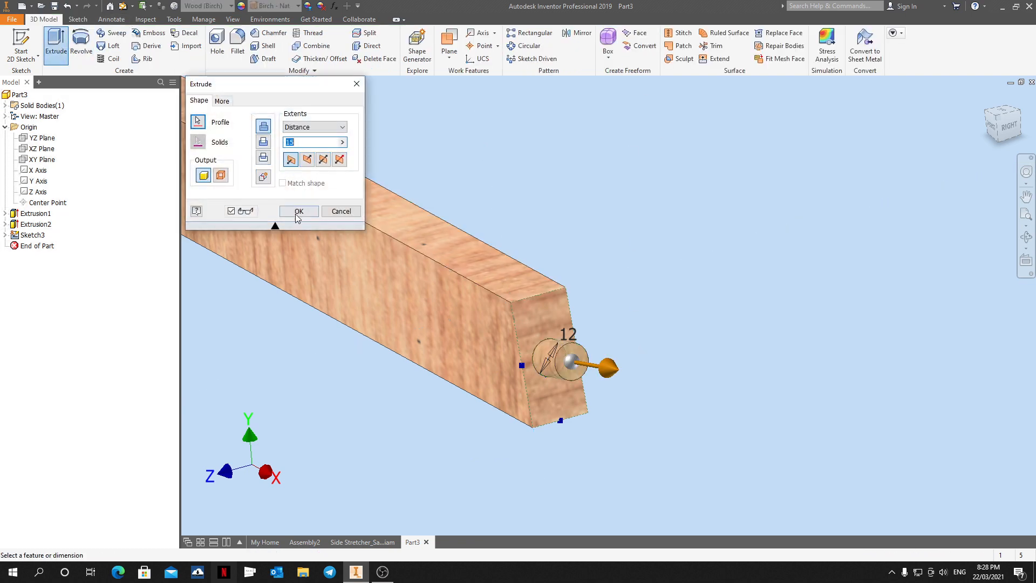
pyautogui.click(298, 211)
pyautogui.scroll(-5, 694, 398)
pyautogui.moveTo(694, 398)
pyautogui.keyDown('shift'); pyautogui.mouseDown(button='middle')
pyautogui.moveTo(648, 351)
pyautogui.moveTo(742, 341)
pyautogui.moveTo(738, 327)
pyautogui.moveTo(734, 345)
pyautogui.mouseUp(button='middle'); pyautogui.keyUp('shift')
pyautogui.scroll(-3, 589, 443)
pyautogui.moveTo(588, 443); pyautogui.dragTo(726, 371, button='middle')
pyautogui.scroll(3, 431, 387)
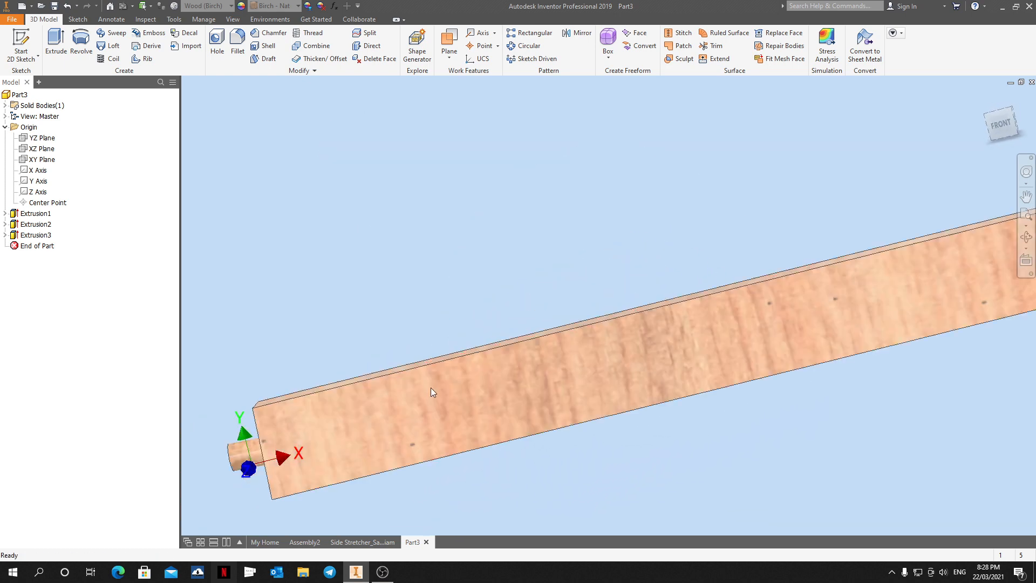
pyautogui.moveTo(430, 392); pyautogui.dragTo(545, 356, button='middle')
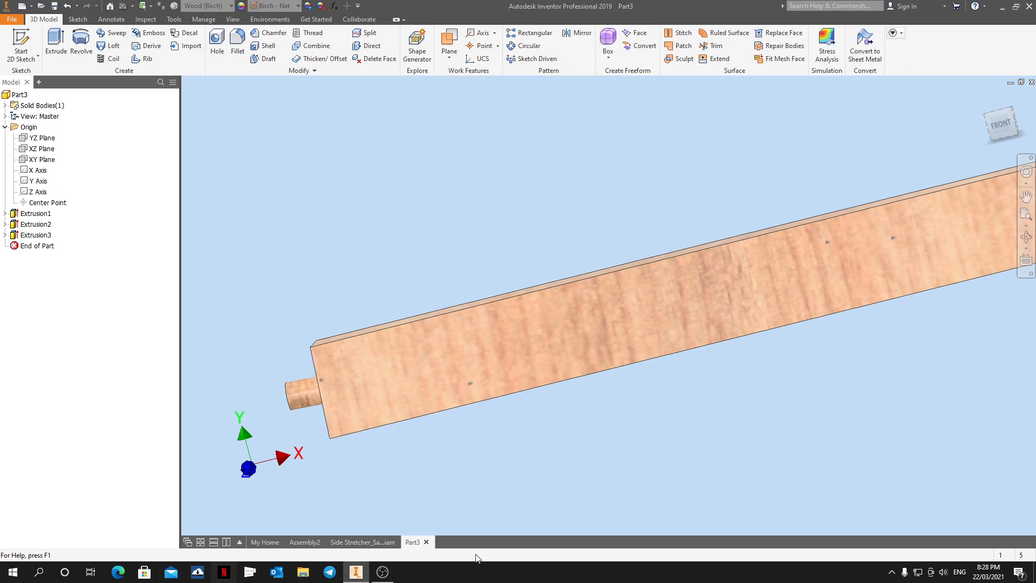
# Go to the Side Stretcher_Sample Assembly document and make both Boring Bit_Master components visible.
pyautogui.click(363, 542)
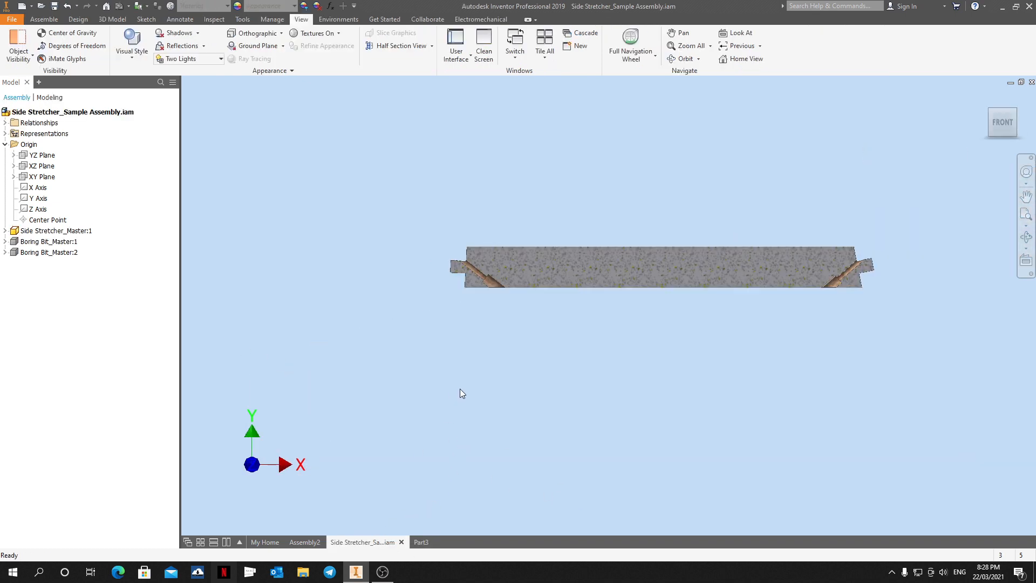
pyautogui.scroll(-6, 494, 265)
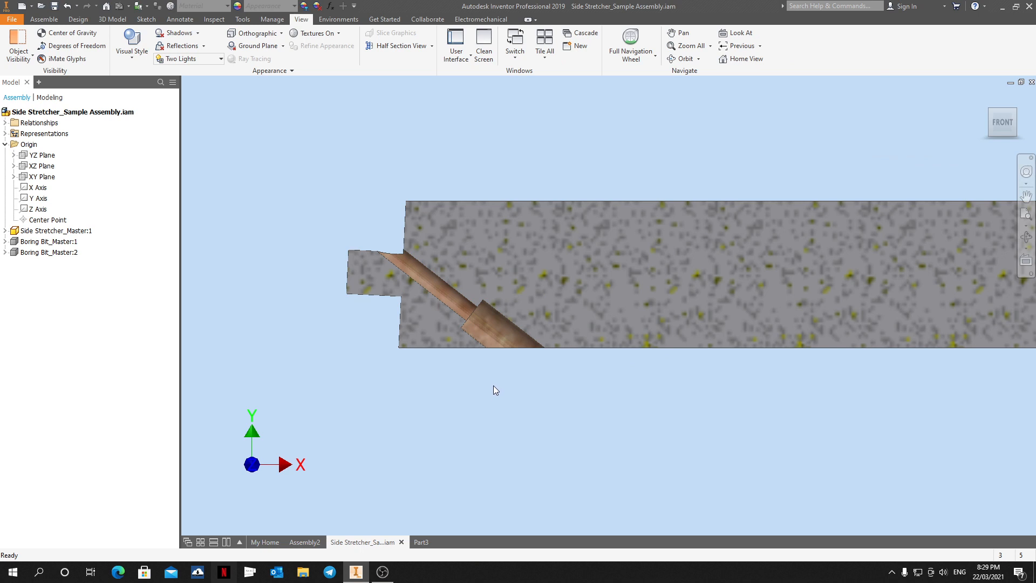
pyautogui.rightClick(28, 243)
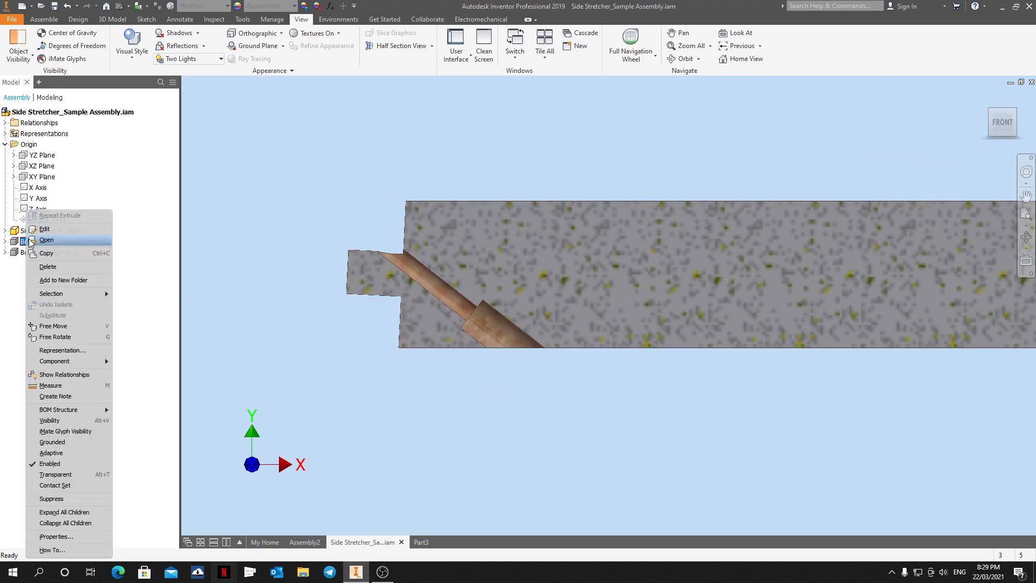
pyautogui.click(55, 422)
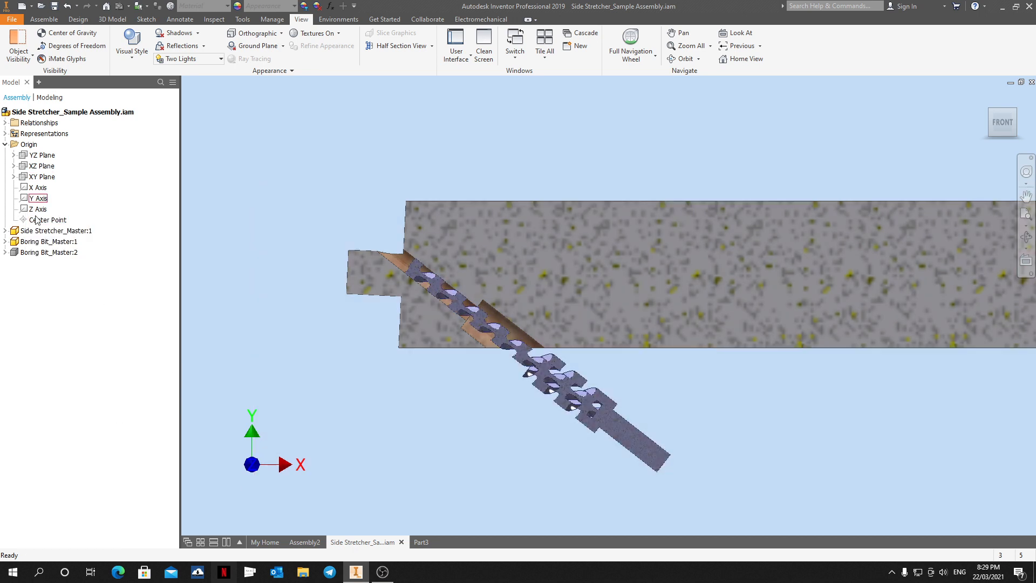
pyautogui.rightClick(25, 253)
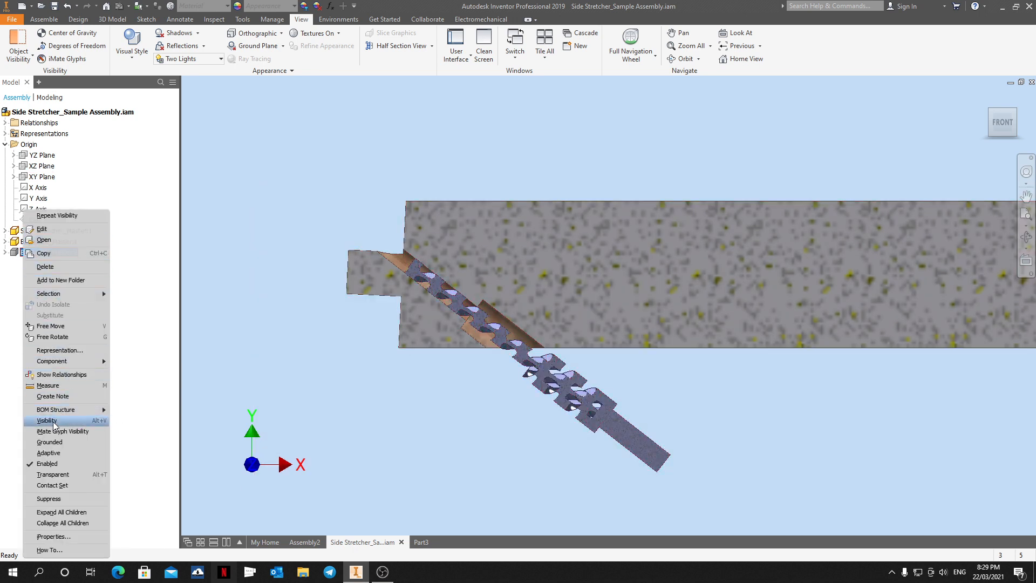
pyautogui.click(97, 422)
# Examine how the boring bits sit in the angled holes at the ends of the sectioned stretcher.
pyautogui.keyDown('shift'); pyautogui.moveTo(443, 390); pyautogui.dragTo(668, 419, button='middle'); pyautogui.keyUp('shift')
pyautogui.scroll(-6, 625, 361)
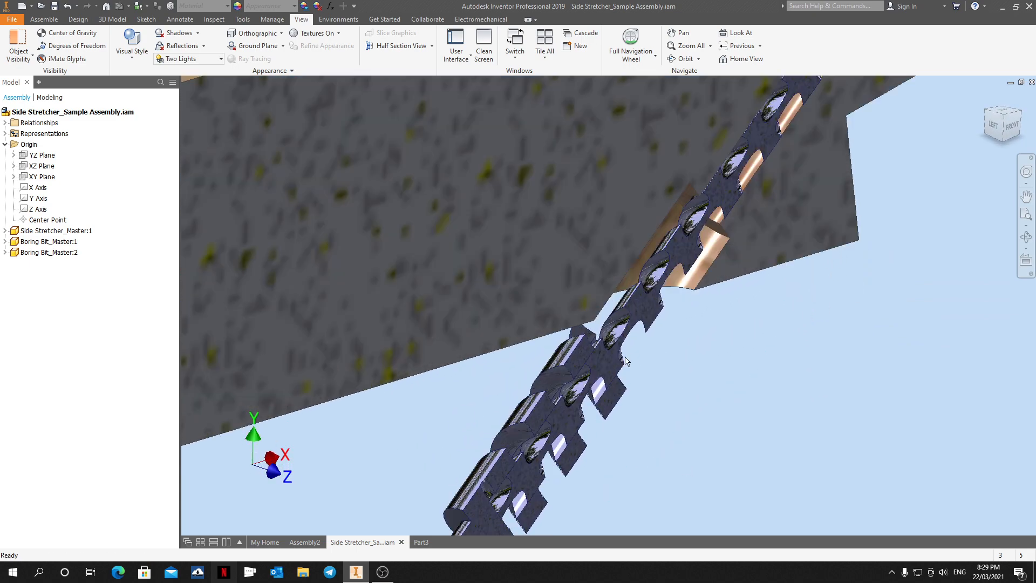
pyautogui.scroll(5, 531, 348)
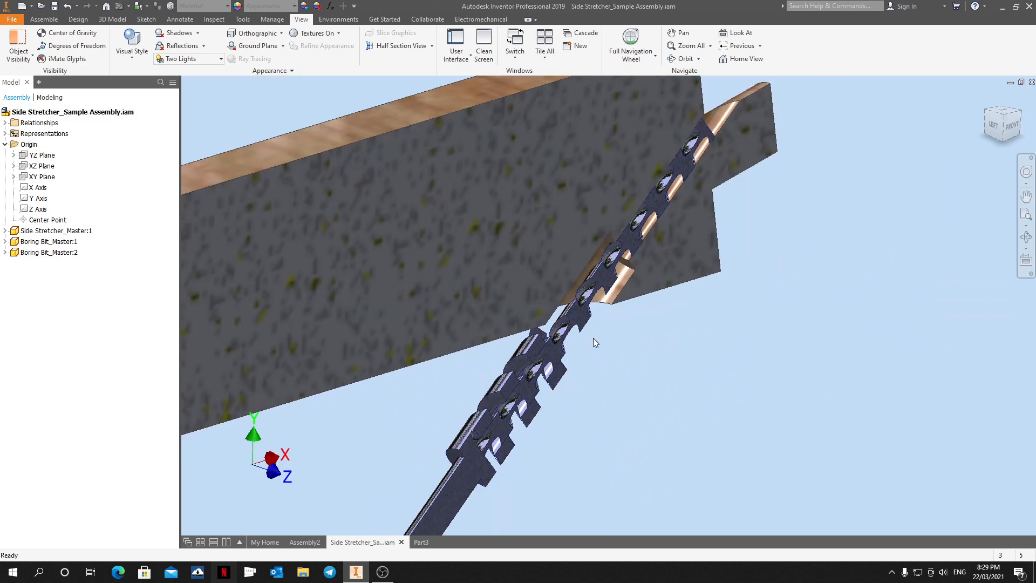
pyautogui.click(1011, 129)
pyautogui.scroll(-8, 797, 333)
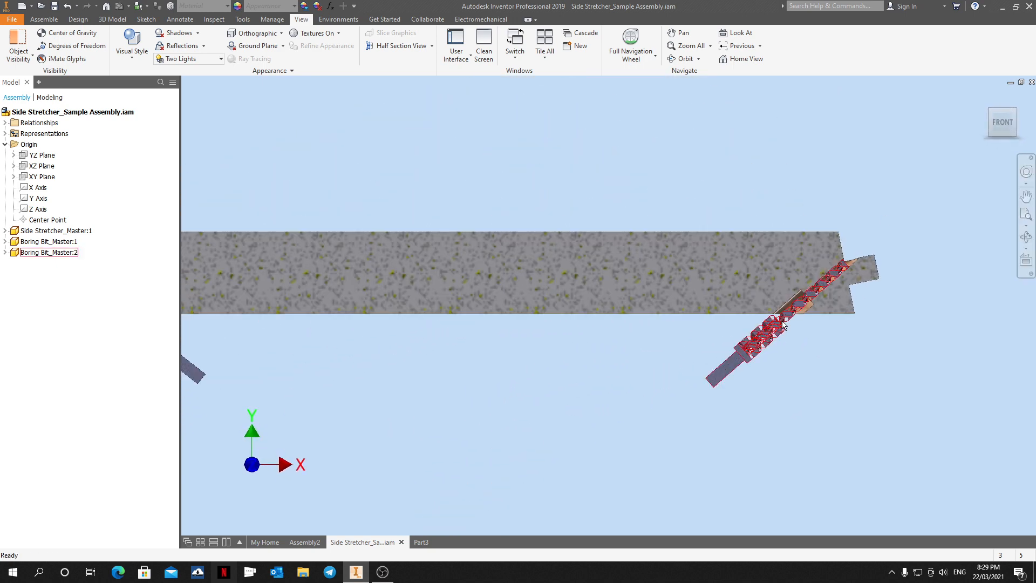
pyautogui.scroll(7, 796, 333)
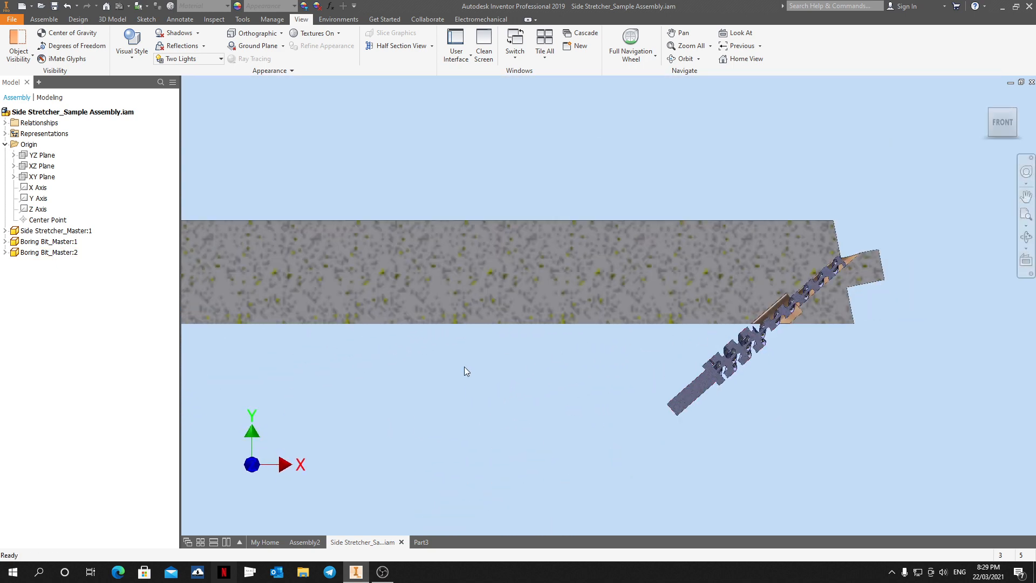
# Examine in front view where the left boring bit's wide section meets the stretcher's lower edge.
pyautogui.moveTo(464, 370); pyautogui.dragTo(968, 372, button='middle')
pyautogui.scroll(-1, 470, 324)
pyautogui.scroll(-3, 469, 321)
pyautogui.moveTo(455, 364)
pyautogui.mouseDown()
pyautogui.moveTo(475, 361)
pyautogui.moveTo(467, 370)
pyautogui.mouseUp()
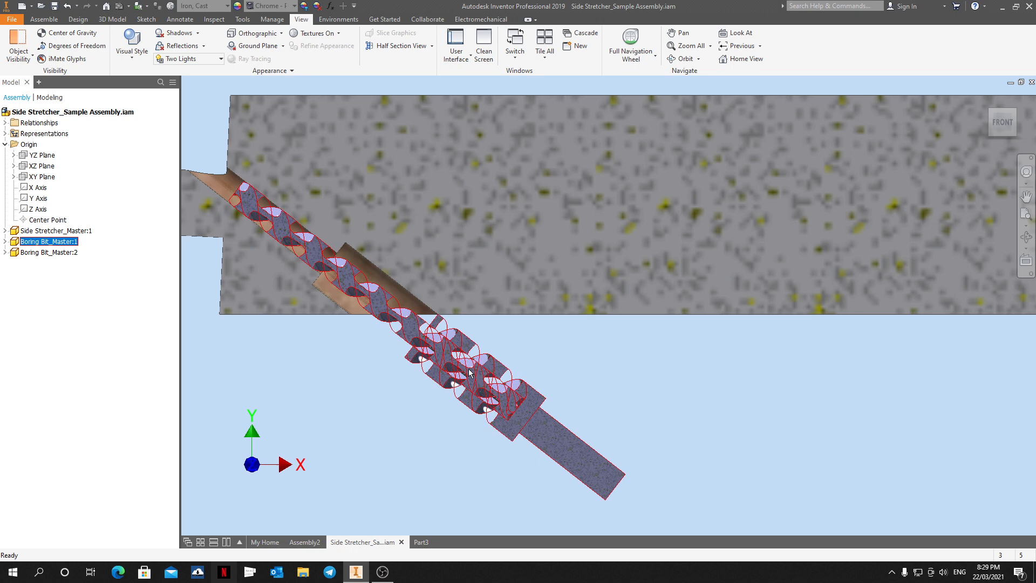
pyautogui.click(520, 345)
pyautogui.scroll(-3, 396, 349)
pyautogui.scroll(-4, 458, 315)
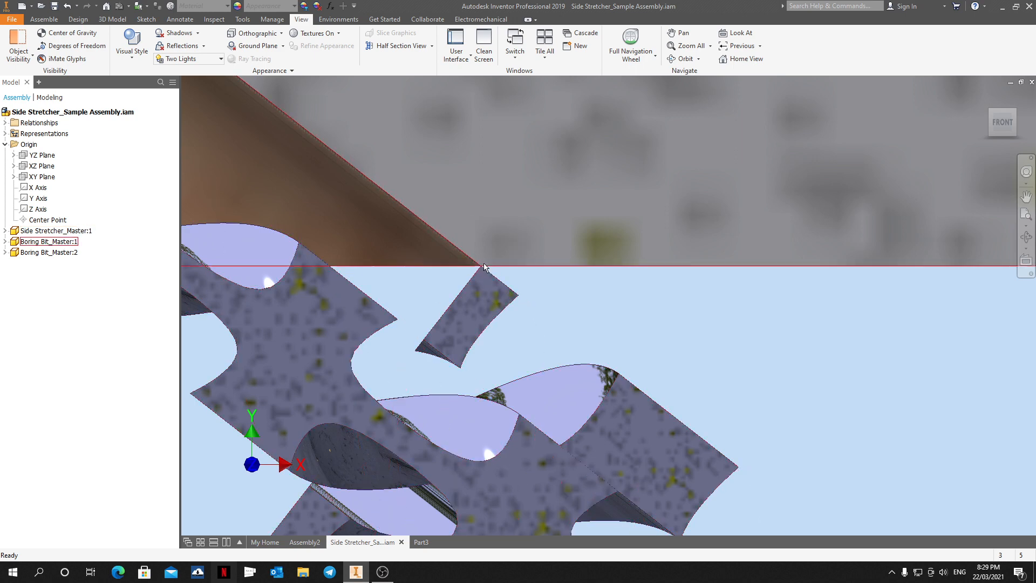
pyautogui.scroll(6, 518, 302)
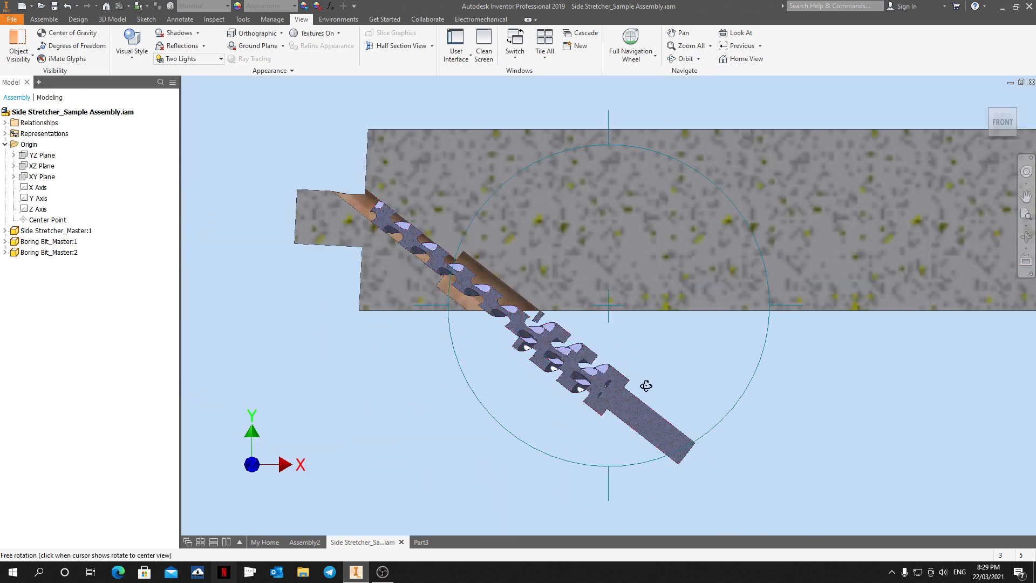
# Examine the left boring bit from behind and from the end, including where its hole breaks out above the round tenon.
pyautogui.keyDown('shift'); pyautogui.moveTo(647, 387); pyautogui.dragTo(394, 237, button='middle'); pyautogui.keyUp('shift')
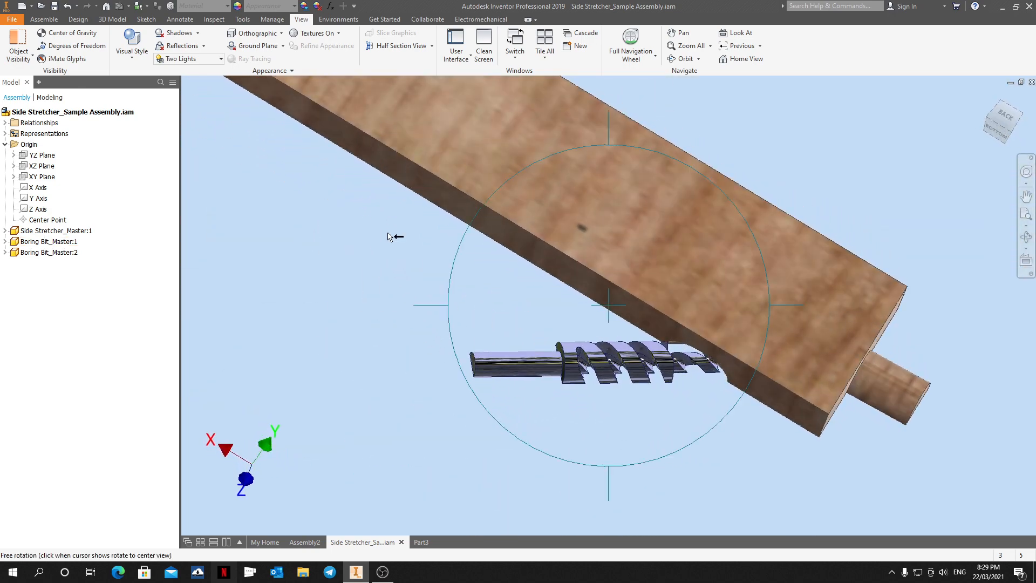
pyautogui.keyDown('shift'); pyautogui.moveTo(673, 376); pyautogui.dragTo(663, 333, button='middle'); pyautogui.keyUp('shift')
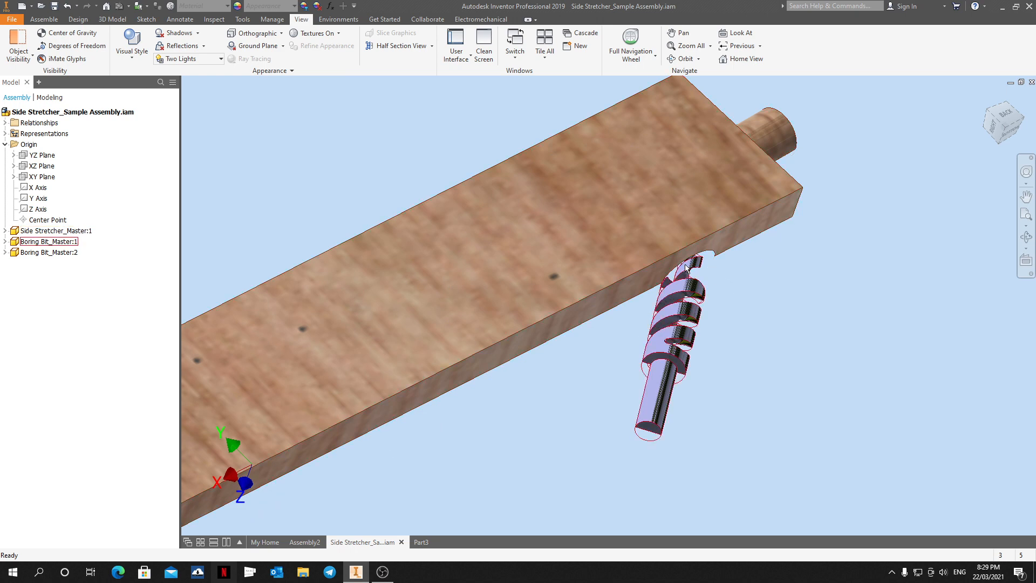
pyautogui.keyDown('shift'); pyautogui.moveTo(686, 267); pyautogui.dragTo(466, 347, button='middle'); pyautogui.keyUp('shift')
pyautogui.scroll(-3, 462, 289)
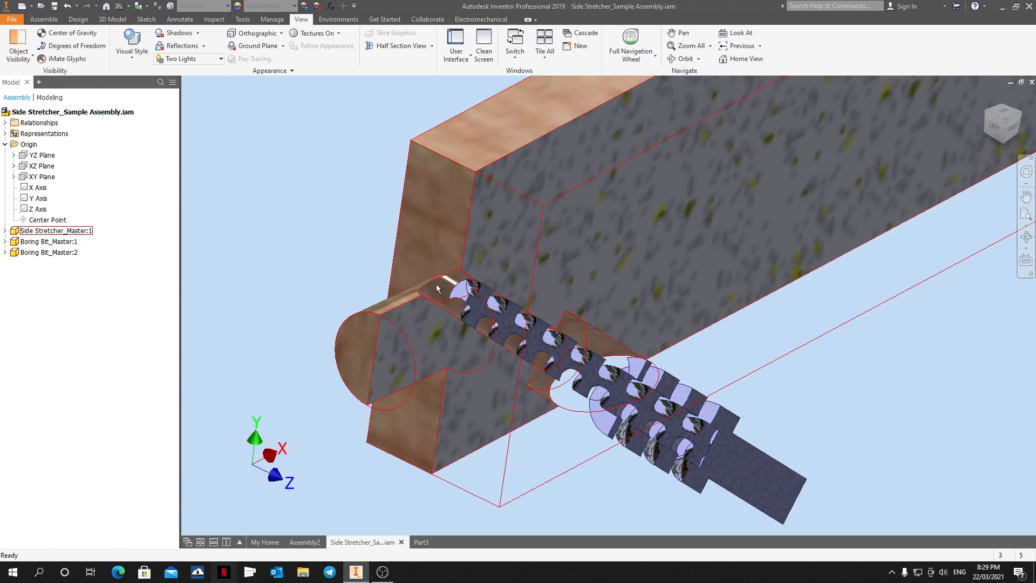
pyautogui.scroll(2, 435, 284)
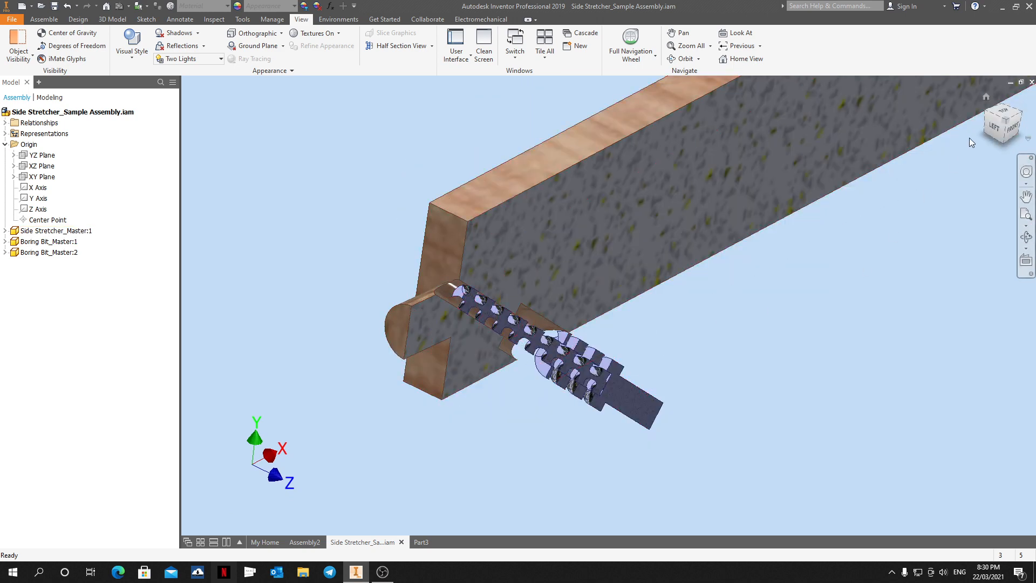
# Examine from below the stretch between the stretcher's lower left corner and the counterbore's opening on the underside.
pyautogui.click(1015, 132)
pyautogui.keyDown('shift'); pyautogui.moveTo(733, 356); pyautogui.dragTo(490, 386, button='middle'); pyautogui.keyUp('shift')
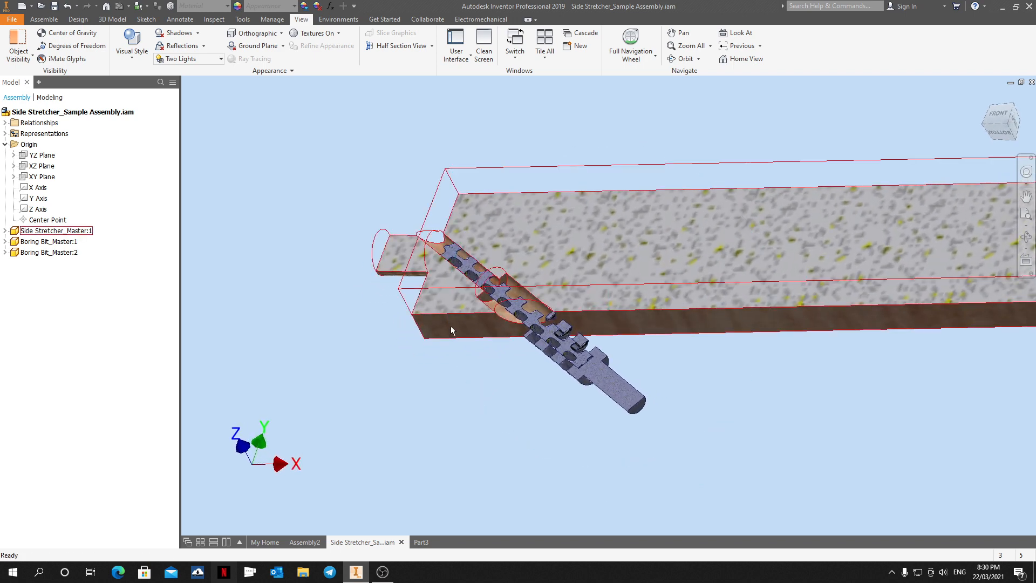
pyautogui.scroll(2, 415, 329)
pyautogui.press('ctrl')
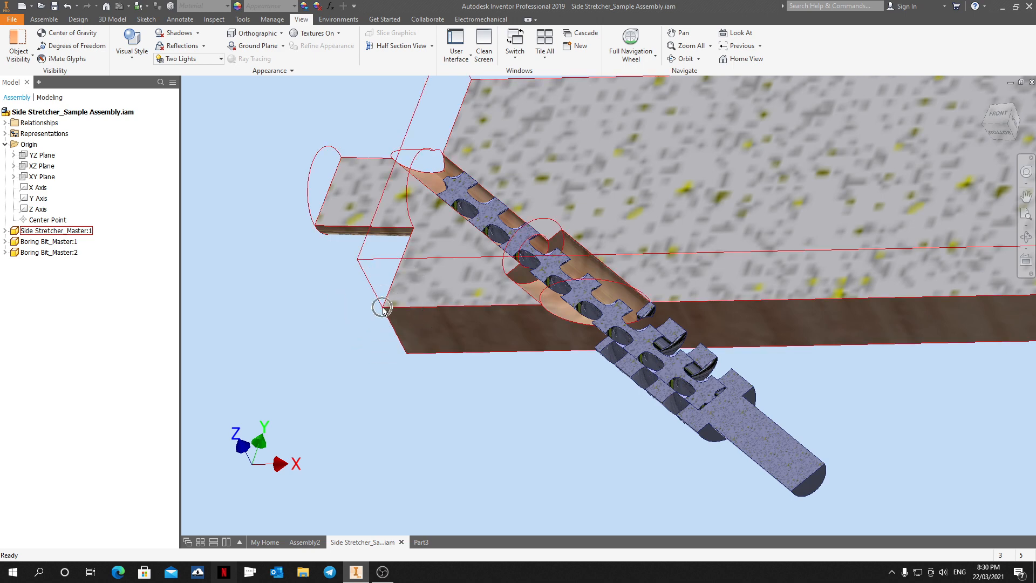
pyautogui.press('ctrl')
pyautogui.press('ctrl')
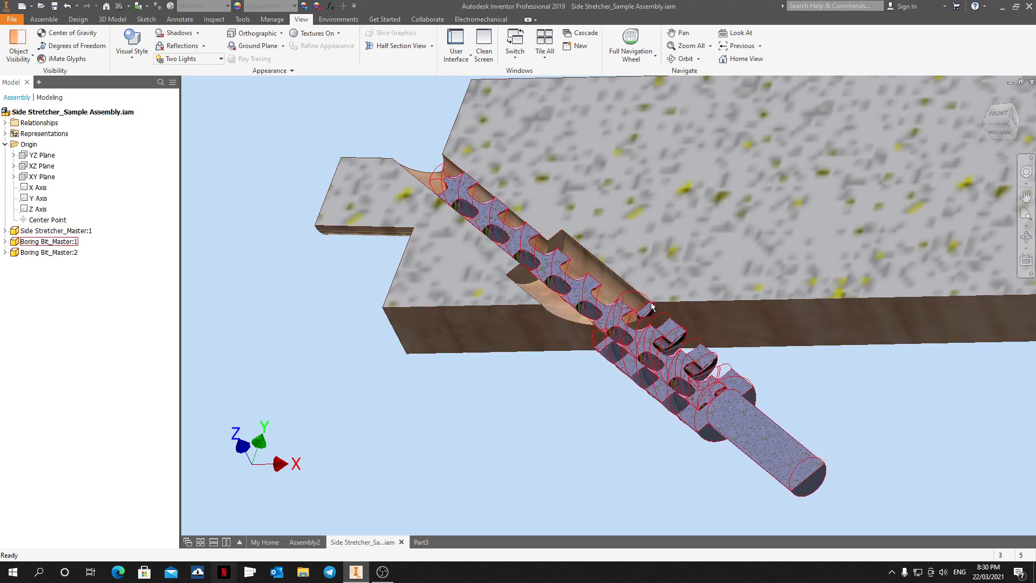
pyautogui.press('ctrl')
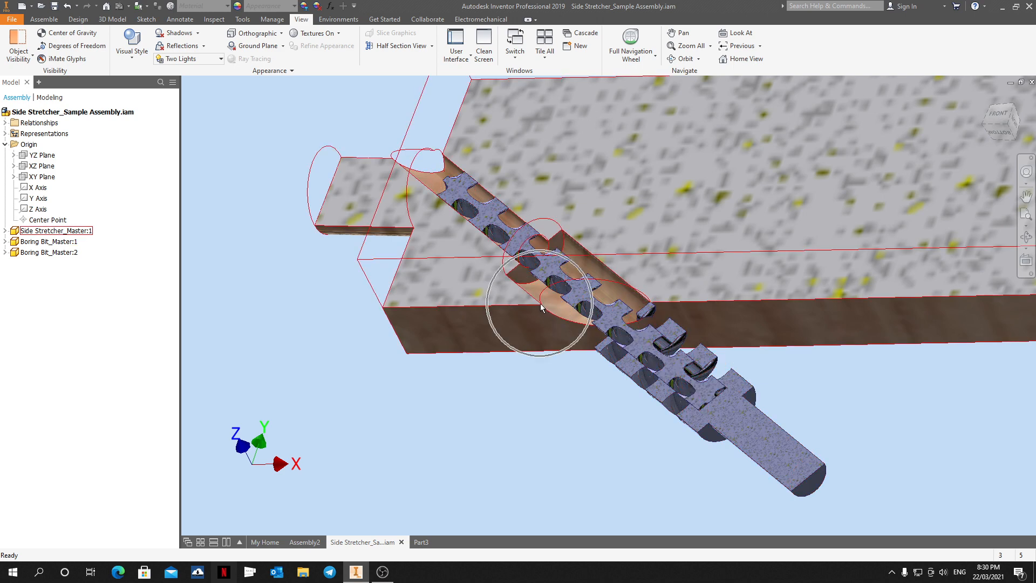
# Examine in front view how the left boring bit's hole runs from the lower edge up to the tenon's shoulder.
pyautogui.press('ctrl')
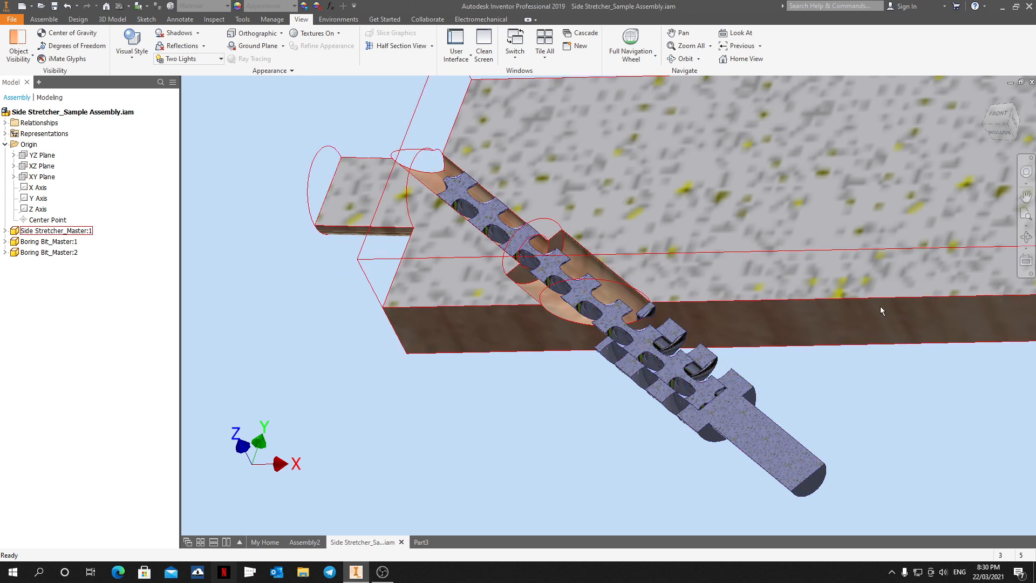
pyautogui.click(997, 115)
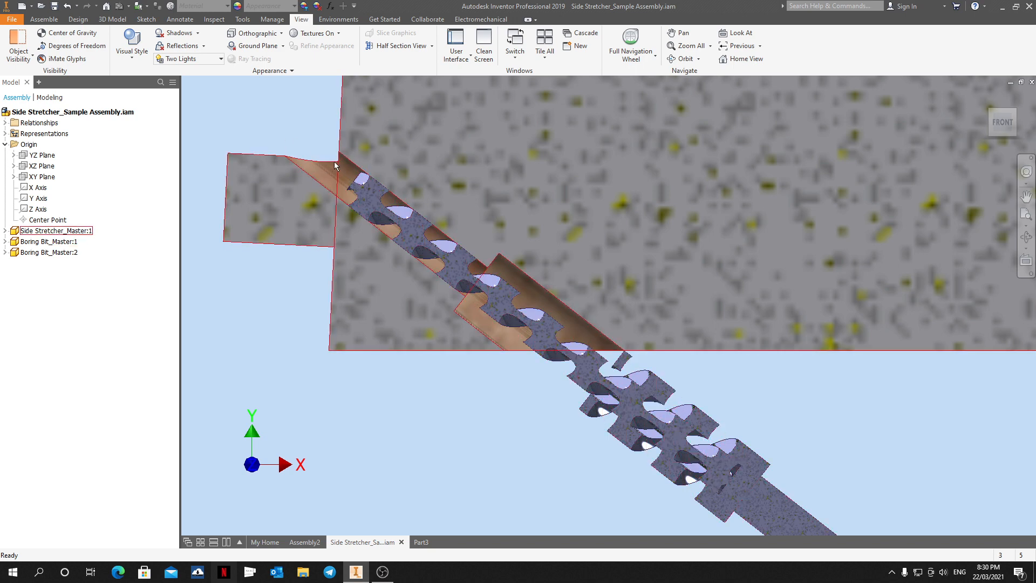
pyautogui.scroll(-3, 330, 164)
pyautogui.scroll(3, 358, 256)
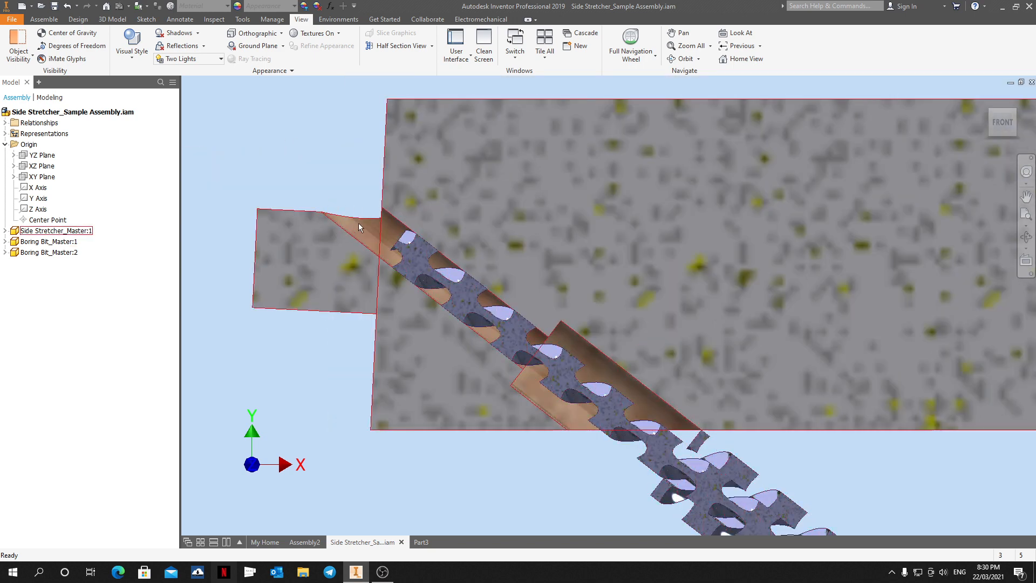
pyautogui.scroll(-1, 373, 232)
# Examine at an angle and from the front where the left hole breaks out above the round tenon.
pyautogui.press('F4')
pyautogui.moveTo(550, 289); pyautogui.dragTo(447, 302)
pyautogui.scroll(-3, 441, 302)
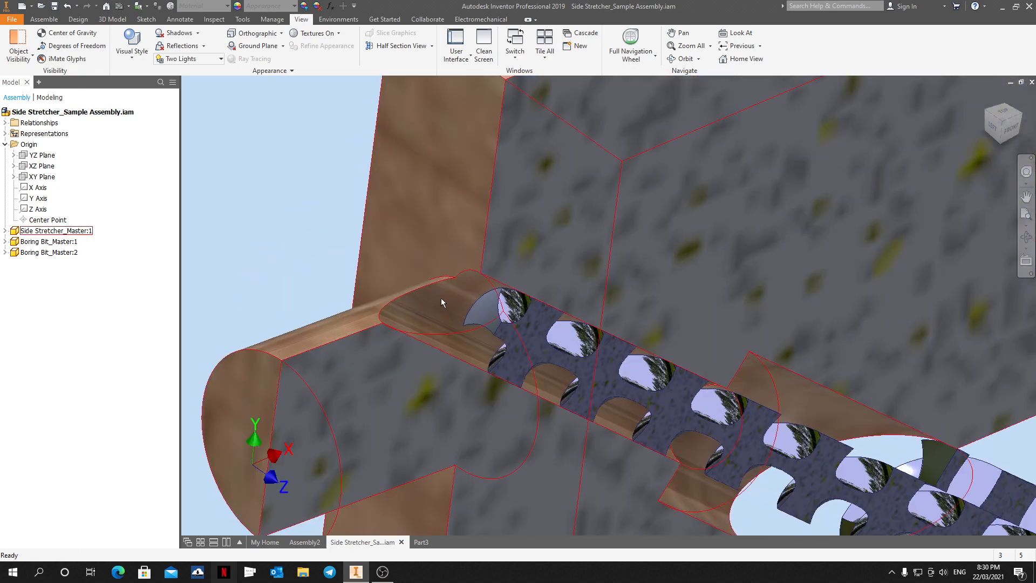
pyautogui.scroll(3, 435, 300)
pyautogui.keyDown('shift'); pyautogui.moveTo(434, 301); pyautogui.dragTo(546, 340, button='middle'); pyautogui.keyUp('shift')
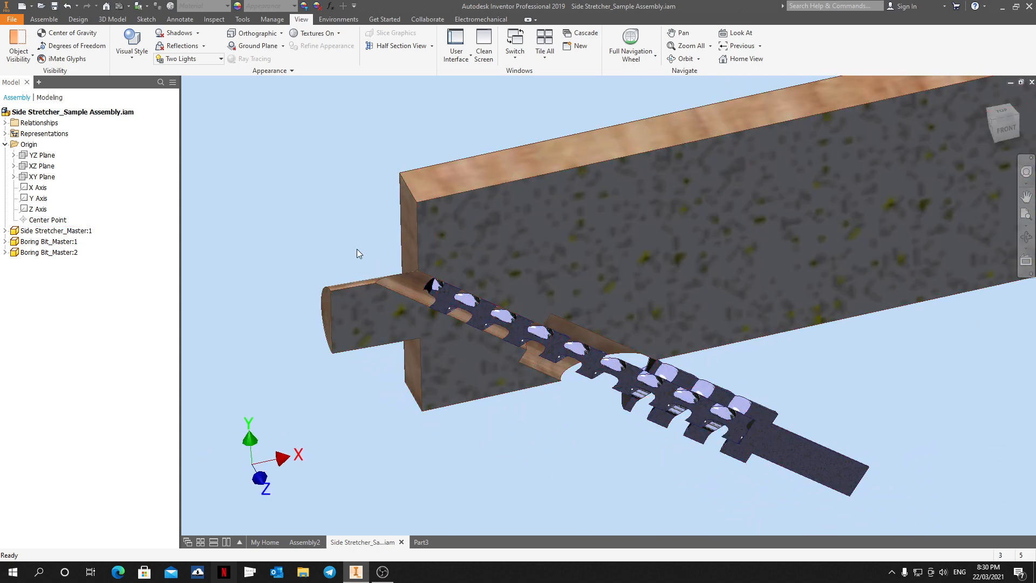
pyautogui.click(1005, 128)
pyautogui.scroll(-5, 381, 296)
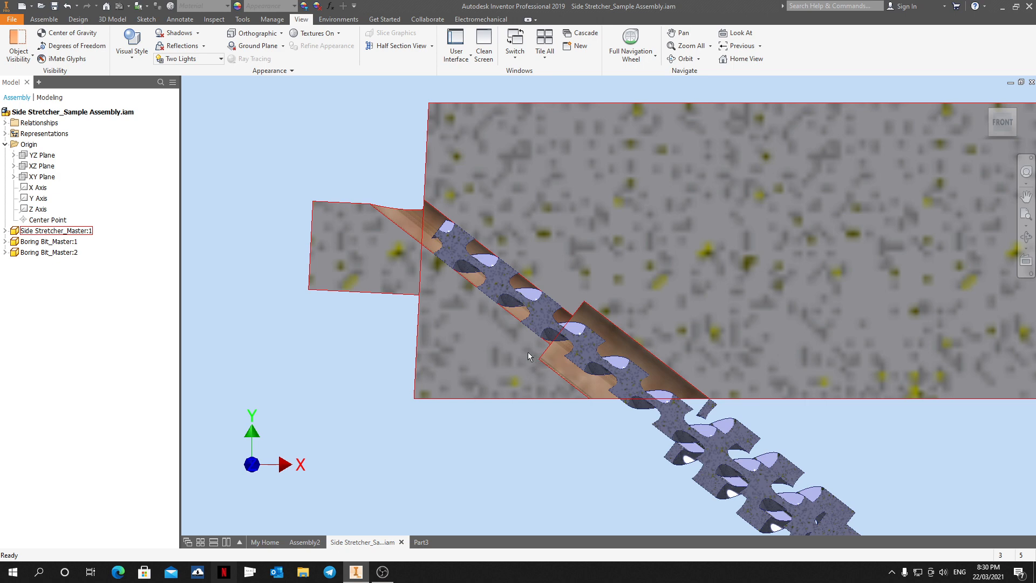
pyautogui.scroll(2, 484, 340)
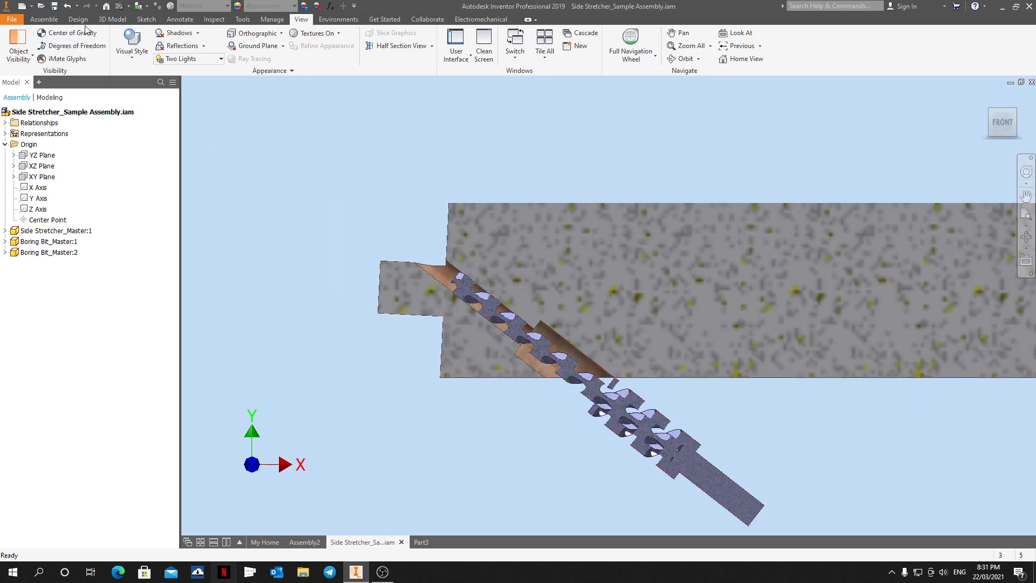
# Measure the distance from the left hole's upper edge at the shoulder to the counterbore's bottom face.
pyautogui.click(242, 19)
pyautogui.click(18, 43)
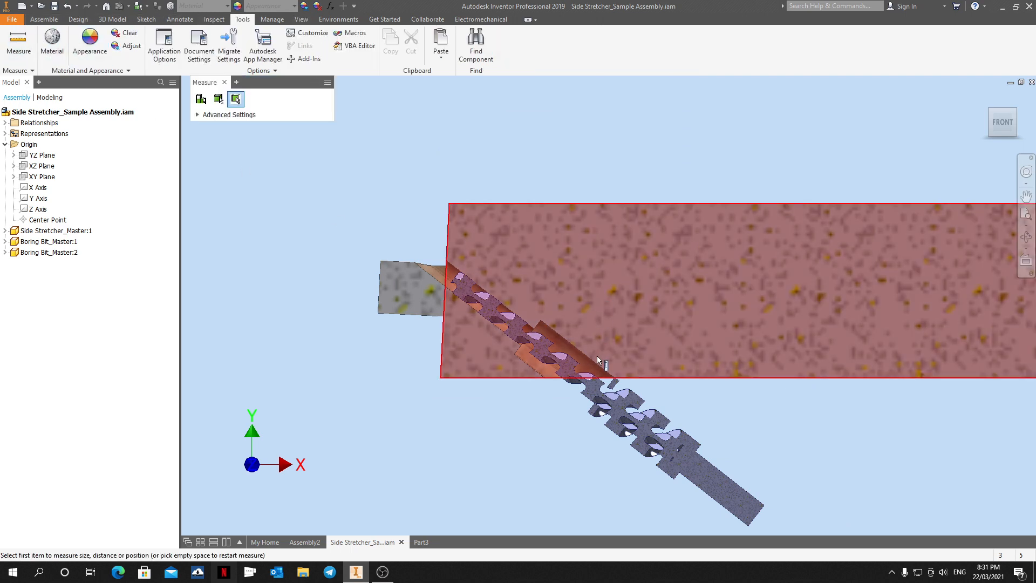
pyautogui.keyDown('shift'); pyautogui.moveTo(597, 359); pyautogui.dragTo(454, 294, button='middle'); pyautogui.keyUp('shift')
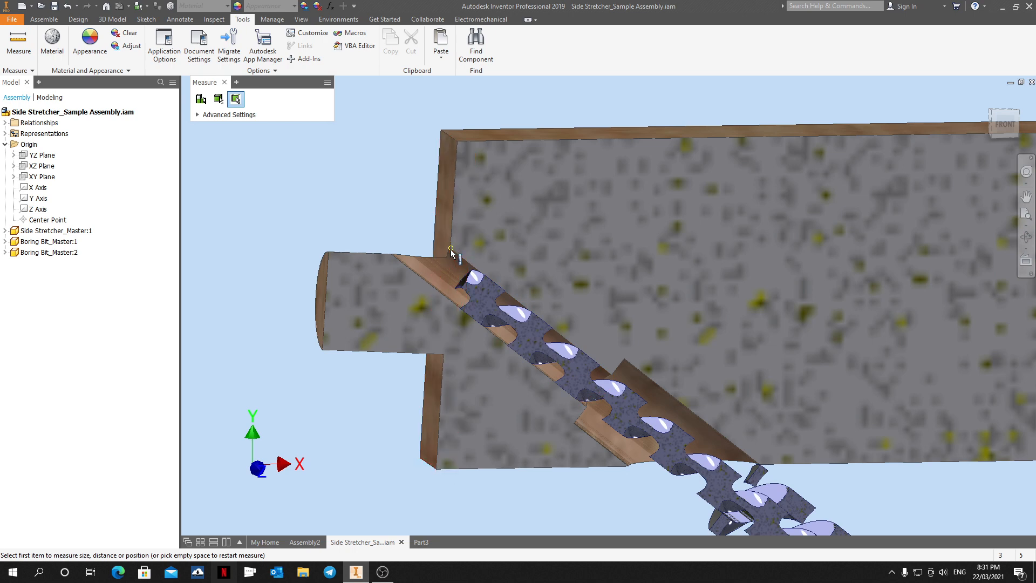
pyautogui.click(451, 250)
pyautogui.keyDown('shift'); pyautogui.moveTo(550, 319); pyautogui.dragTo(568, 331, button='middle'); pyautogui.keyUp('shift')
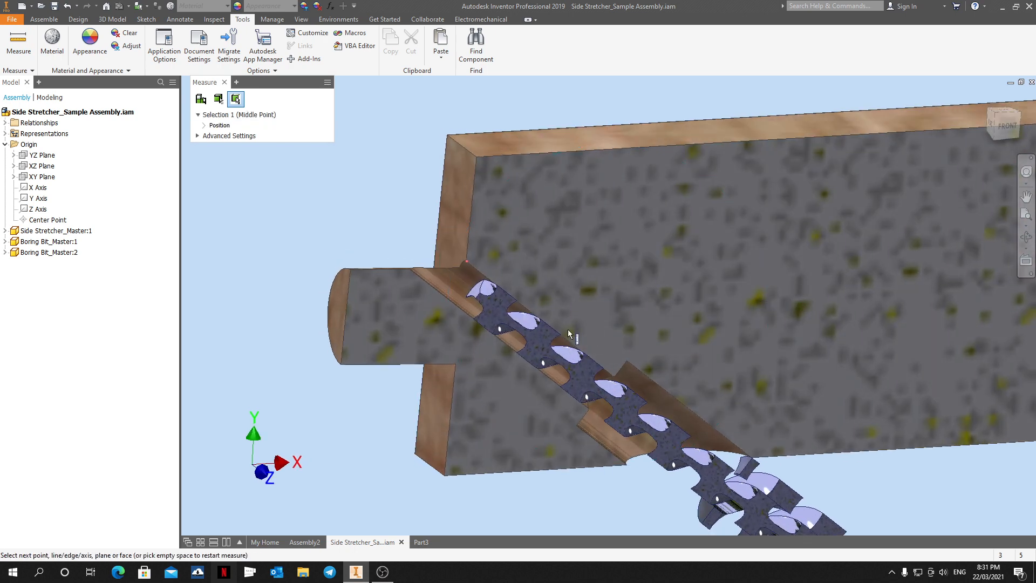
pyautogui.keyDown('shift'); pyautogui.moveTo(456, 295); pyautogui.dragTo(506, 260, button='middle'); pyautogui.keyUp('shift')
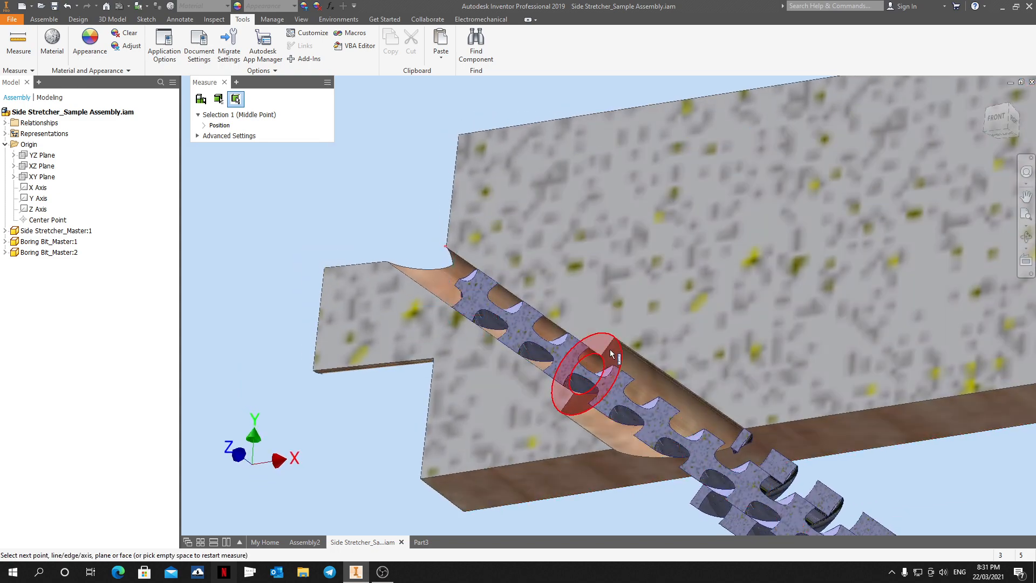
pyautogui.click(600, 374)
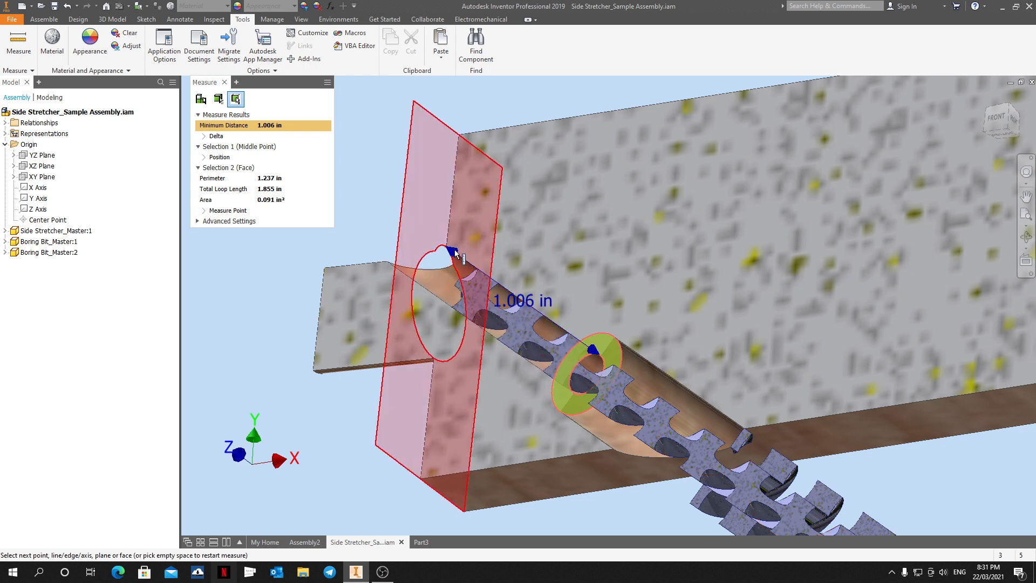
pyautogui.scroll(-3, 622, 369)
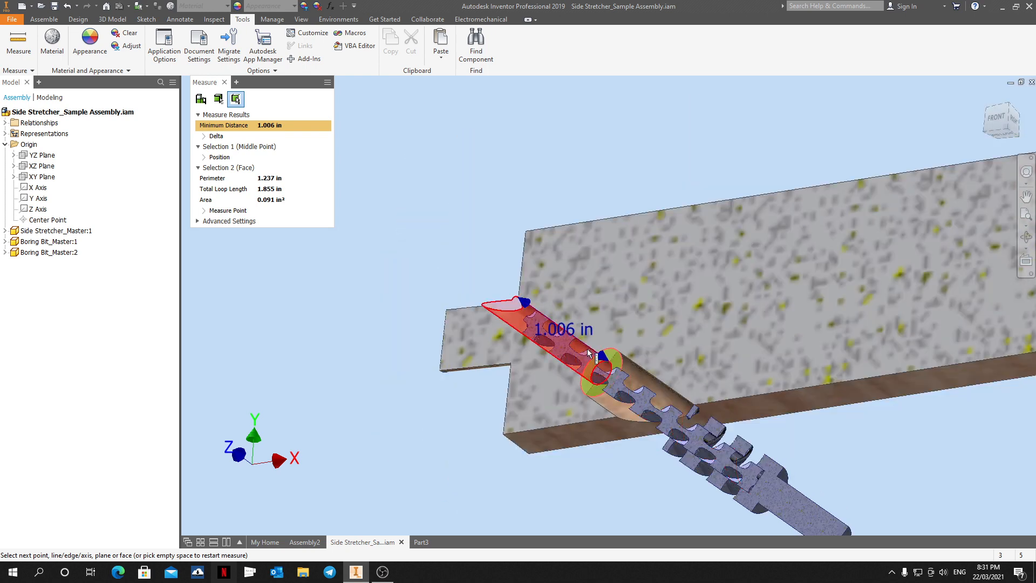
pyautogui.click(999, 122)
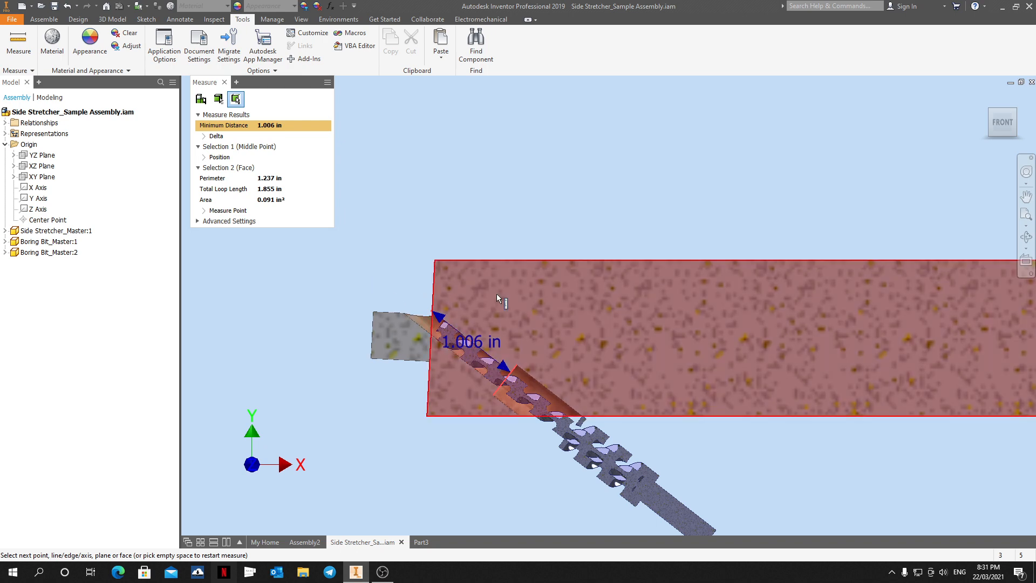
pyautogui.scroll(4, 477, 326)
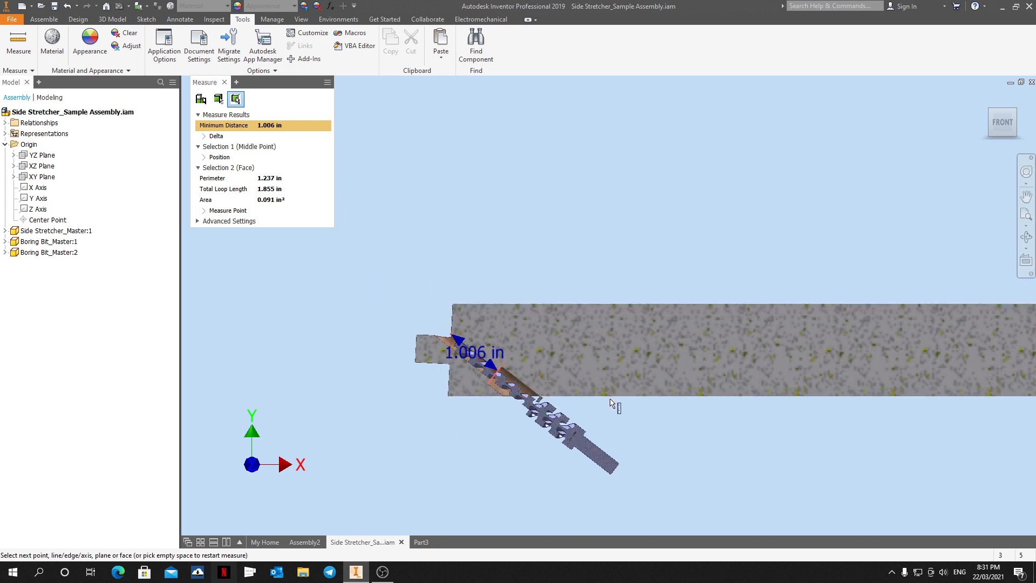
pyautogui.press('Escape')
# Compare the boring bits at both ends of the stretcher in front view, including the left hole's exit at the shoulder.
pyautogui.scroll(4, 443, 448)
pyautogui.scroll(-4, 440, 473)
pyautogui.scroll(4, 544, 386)
pyautogui.scroll(-4, 772, 327)
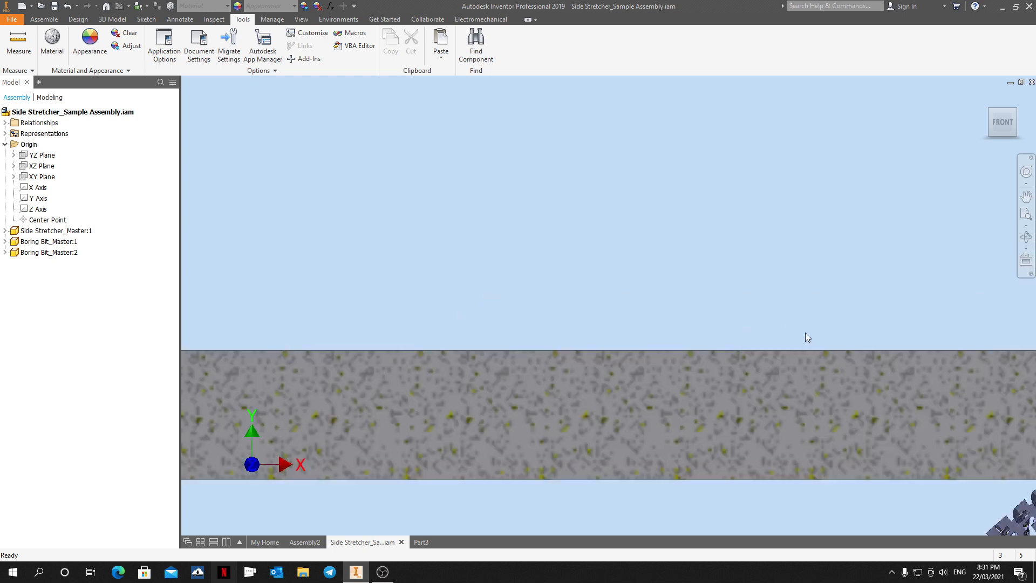
pyautogui.scroll(4, 815, 402)
pyautogui.scroll(-3, 863, 477)
pyautogui.scroll(3, 836, 471)
pyautogui.scroll(-4, 589, 495)
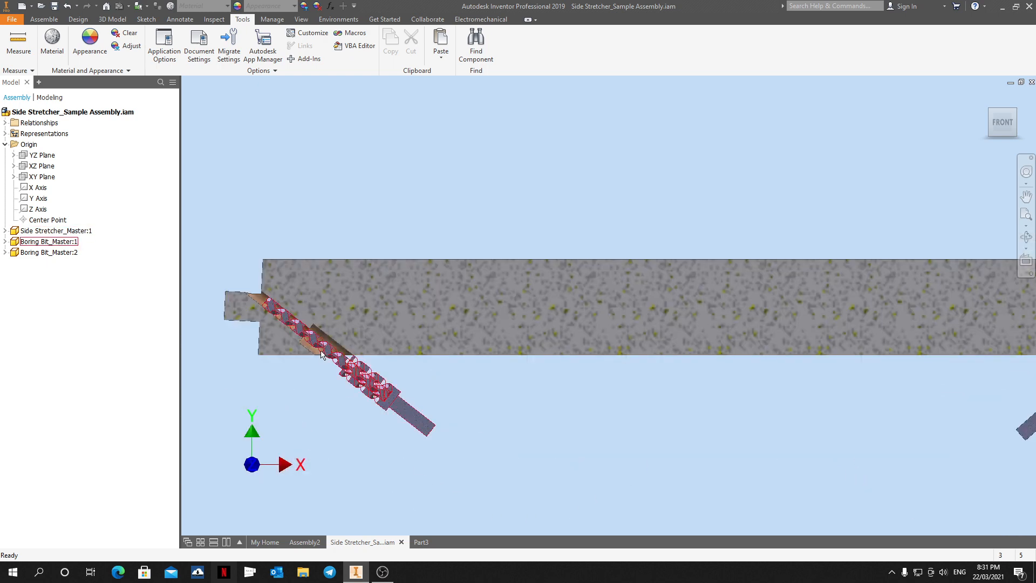
pyautogui.scroll(-4, 323, 353)
pyautogui.scroll(4, 596, 361)
pyautogui.scroll(-5, 322, 368)
pyautogui.scroll(3, 637, 334)
pyautogui.scroll(-4, 743, 312)
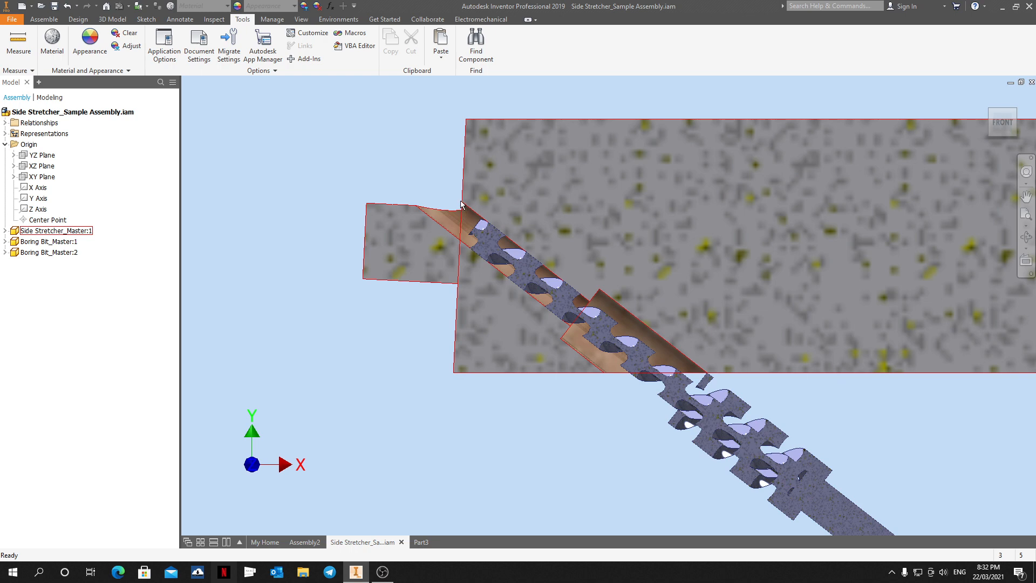
pyautogui.press('ctrl')
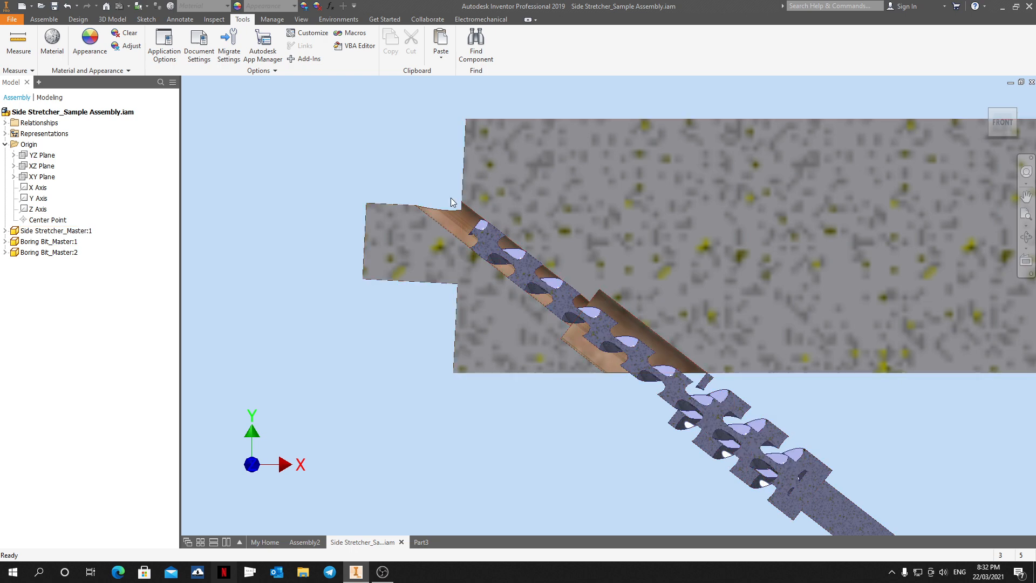
# Switch to Part3 and start a new sketch on the XY plane in front view.
pyautogui.click(419, 543)
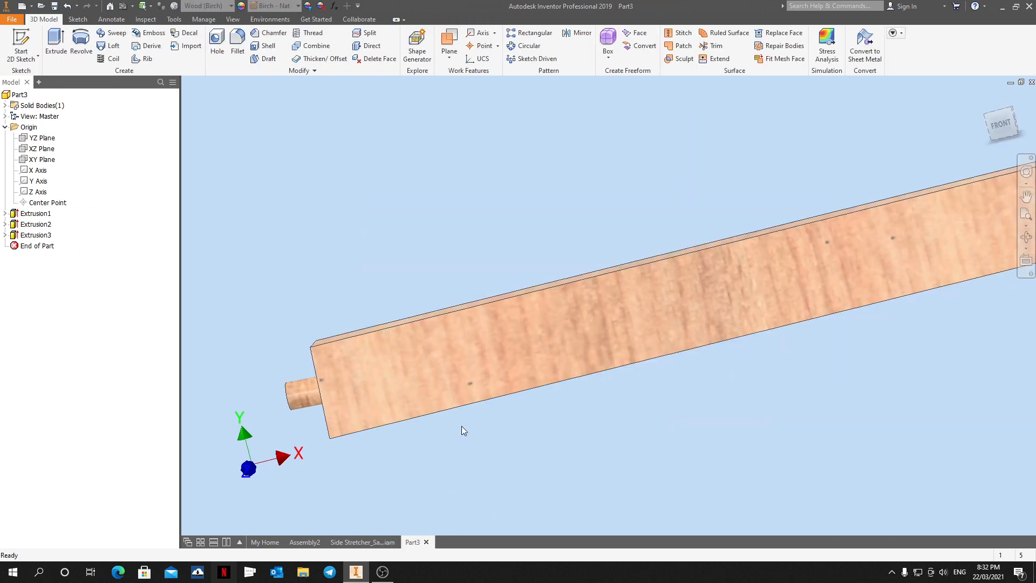
pyautogui.click(1000, 127)
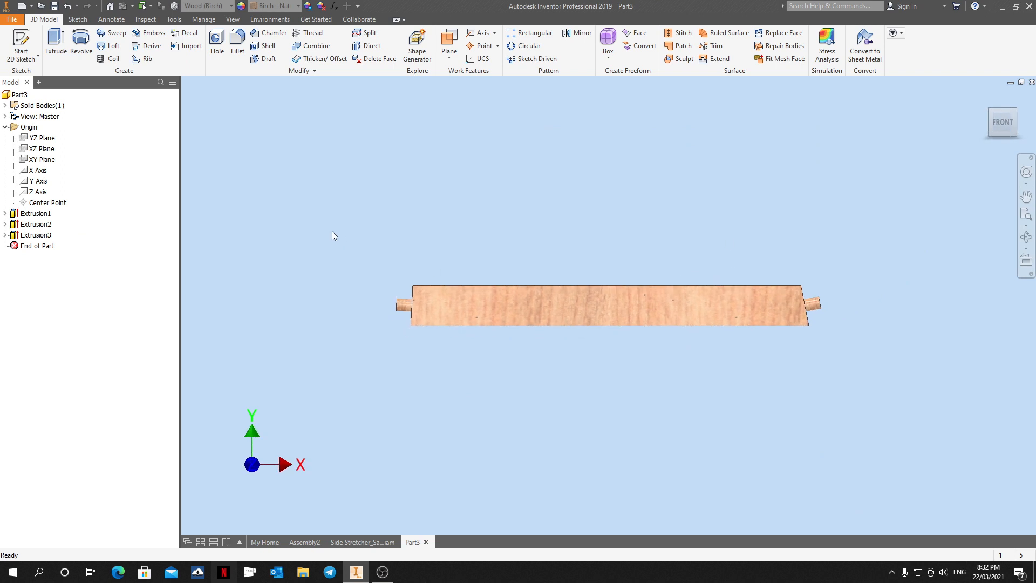
pyautogui.click(38, 160)
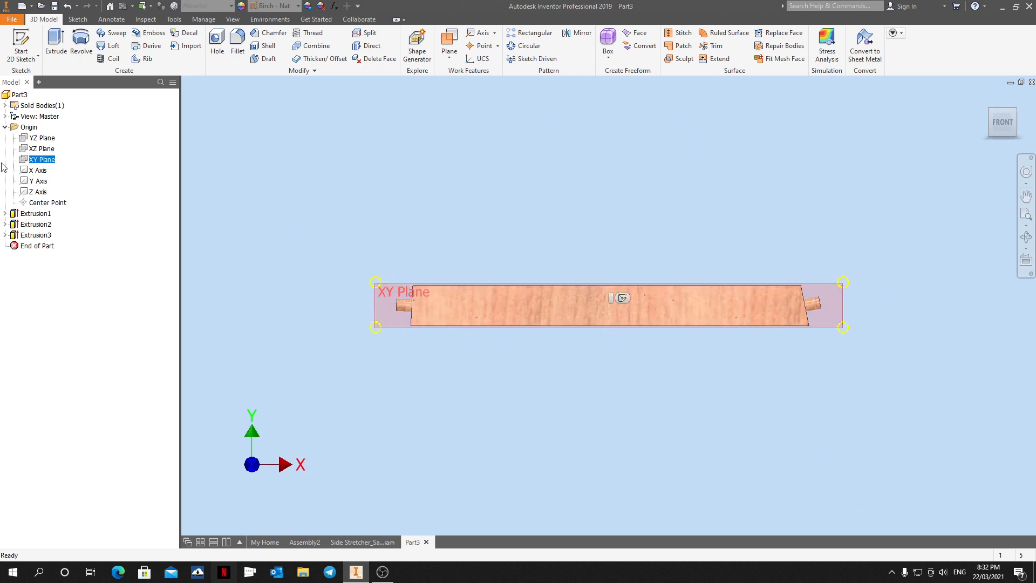
pyautogui.rightClick(39, 160)
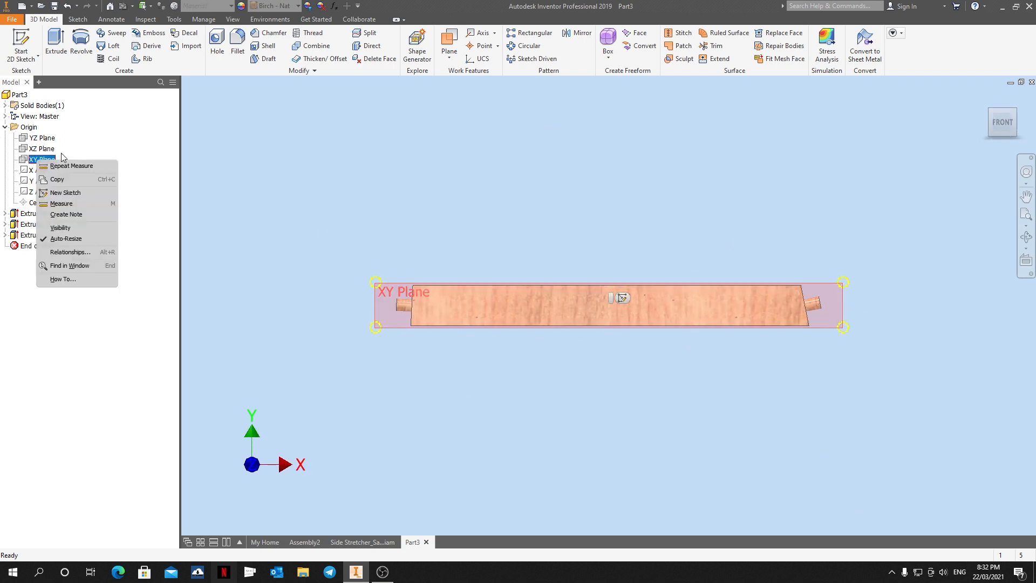
pyautogui.click(67, 195)
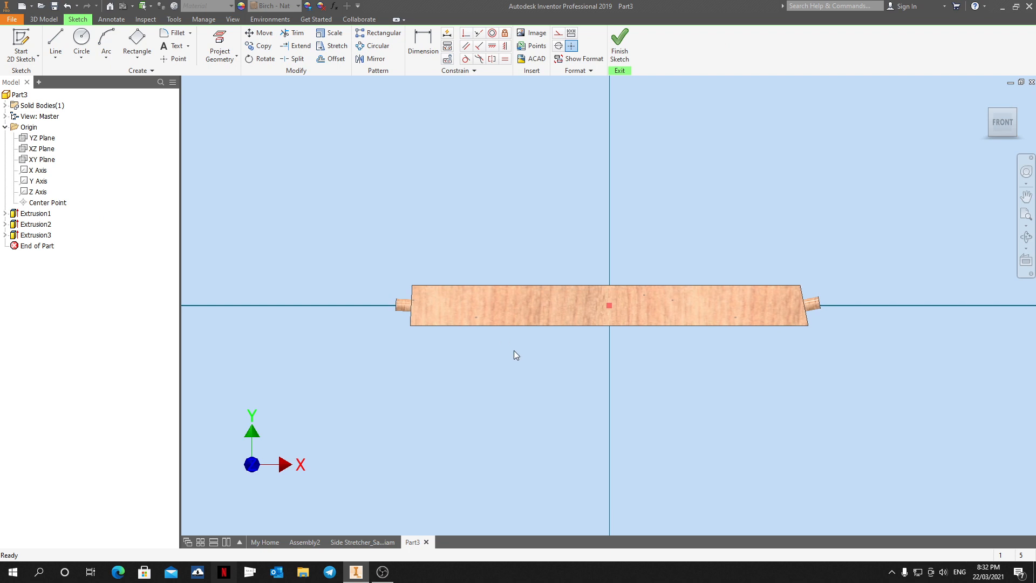
# Project the stretcher's cut edges into the sketch and hide the solid body Solid1.
pyautogui.click(236, 58)
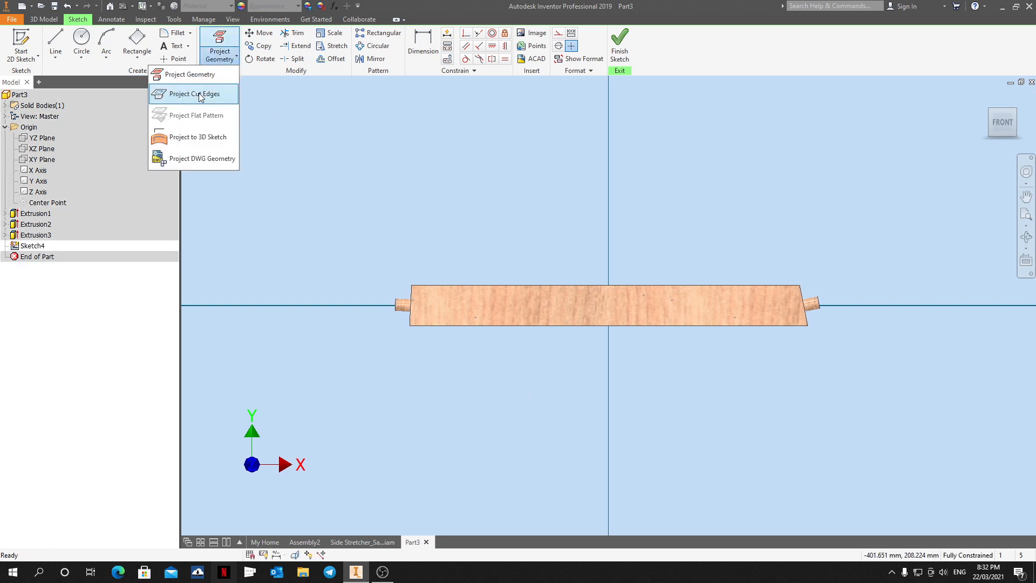
pyautogui.click(183, 96)
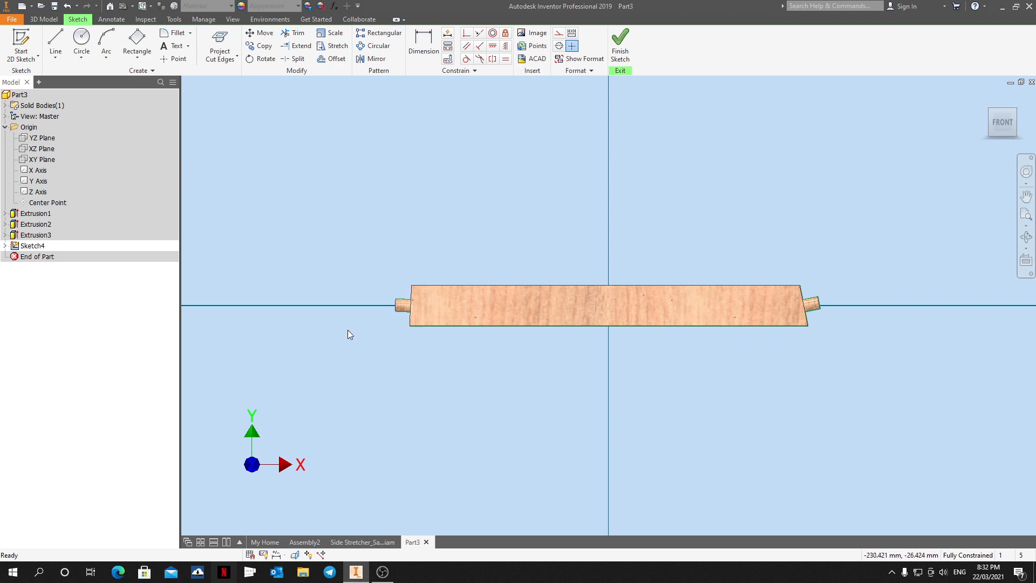
pyautogui.click(5, 106)
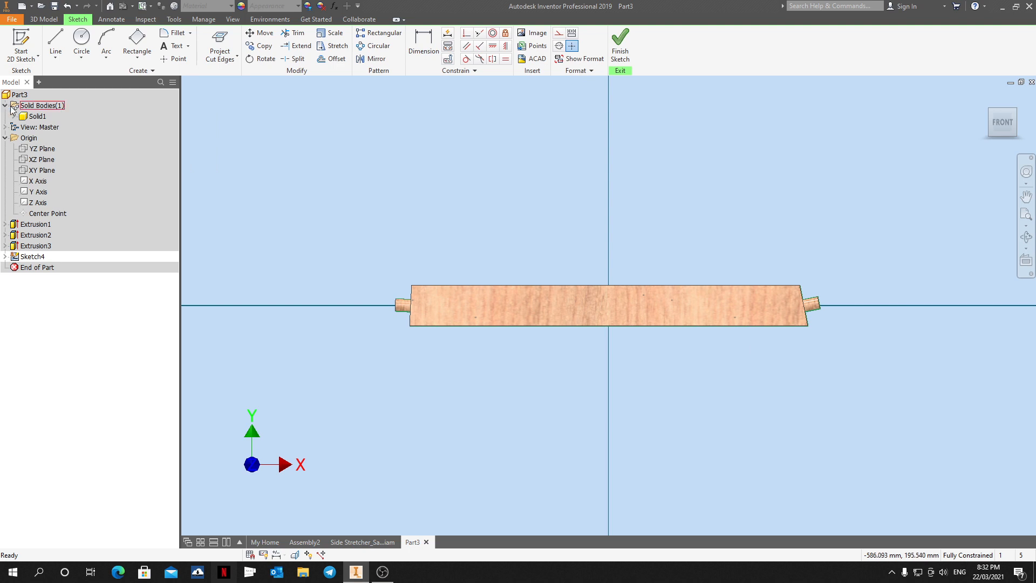
pyautogui.rightClick(28, 117)
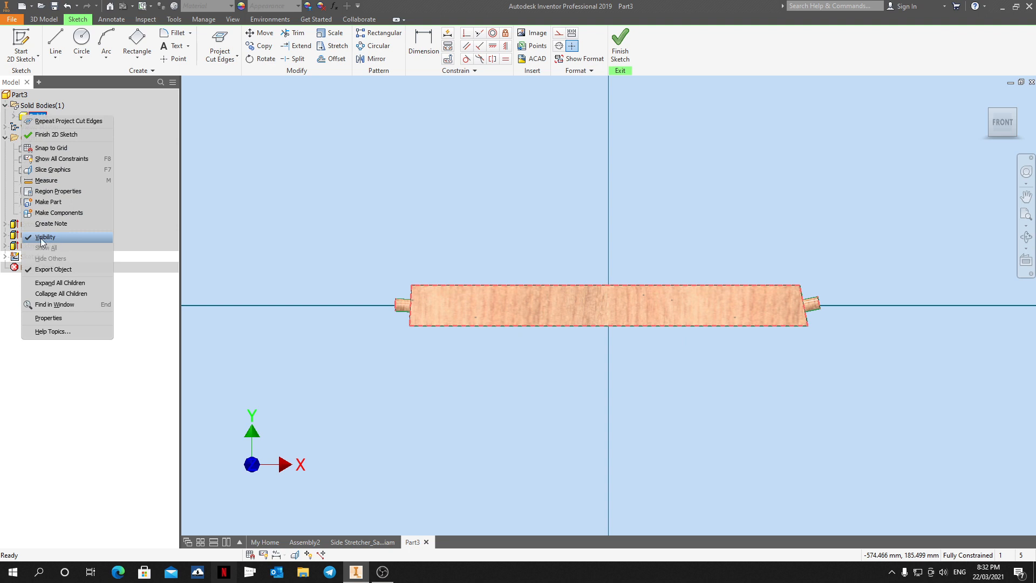
pyautogui.click(41, 238)
pyautogui.scroll(2, 664, 345)
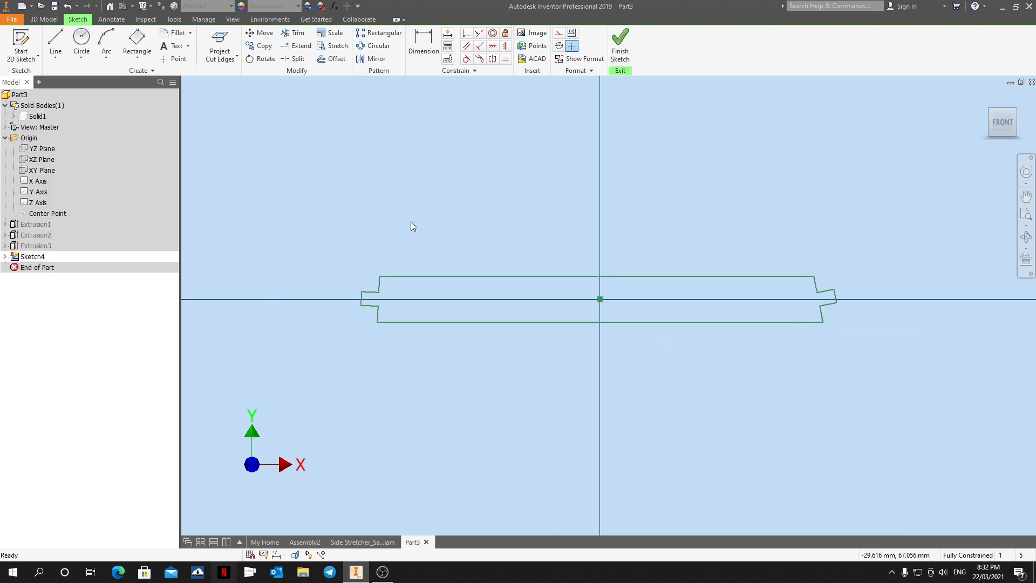
# Convert all projected outline edges of the stretcher to construction lines.
pyautogui.moveTo(905, 406); pyautogui.dragTo(223, 132)
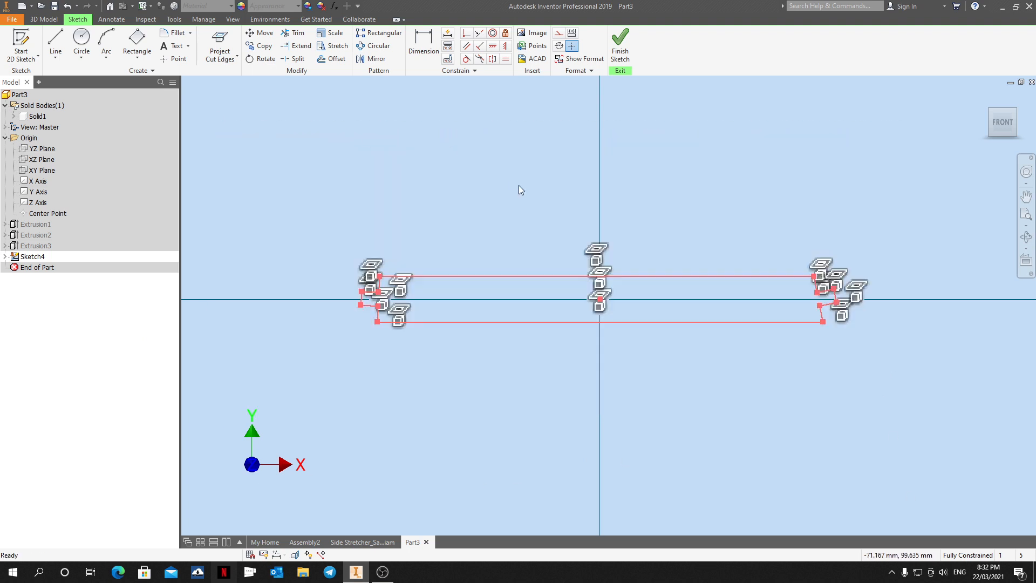
pyautogui.moveTo(913, 377); pyautogui.dragTo(469, 203)
pyautogui.click(558, 33)
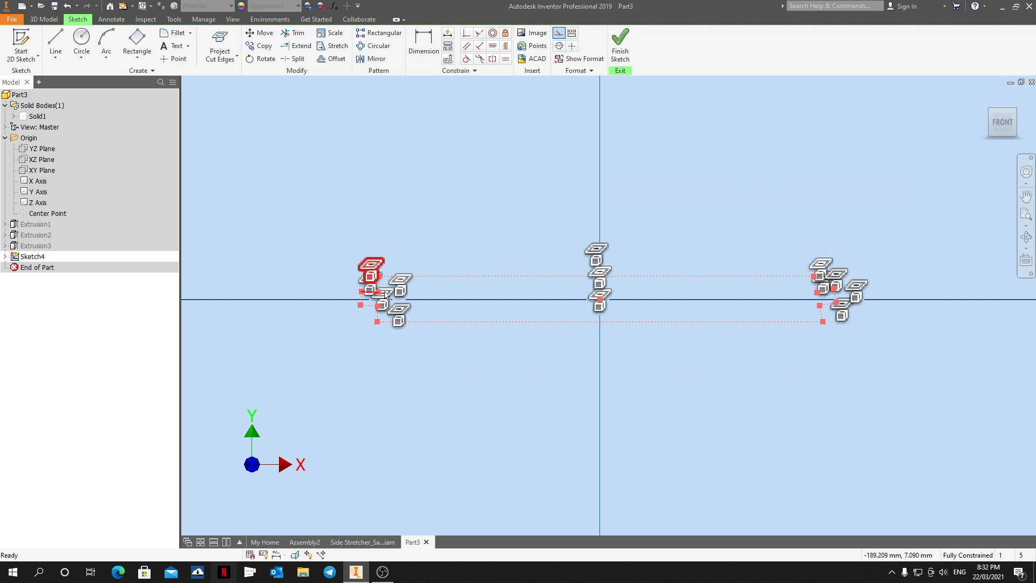
pyautogui.press('Escape')
pyautogui.scroll(-6, 377, 319)
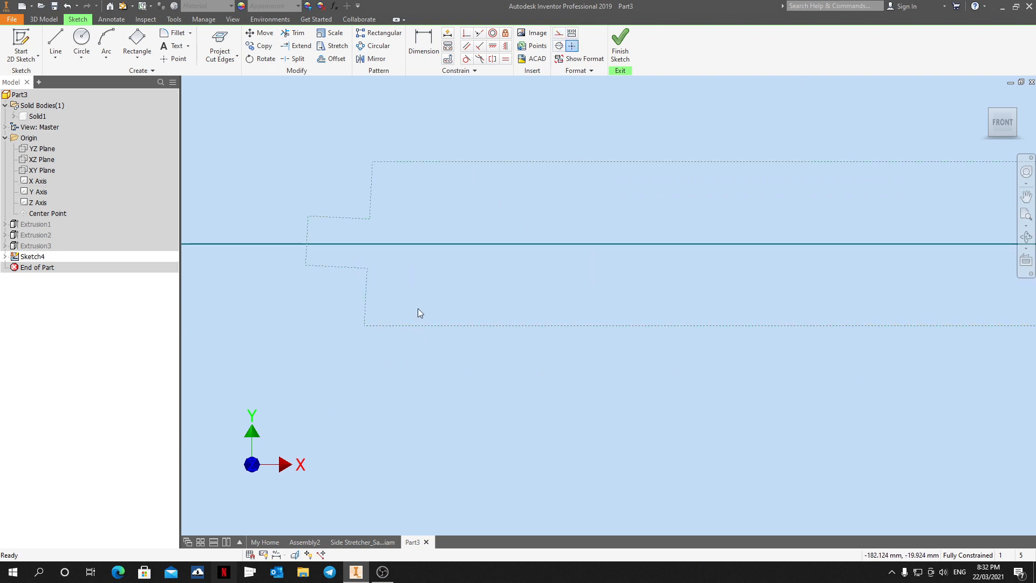
# Place a sketch point on the stretcher's lower edge and dimension it 40 mm from the lower corner of the left shoulder.
pyautogui.click(174, 58)
pyautogui.click(496, 326)
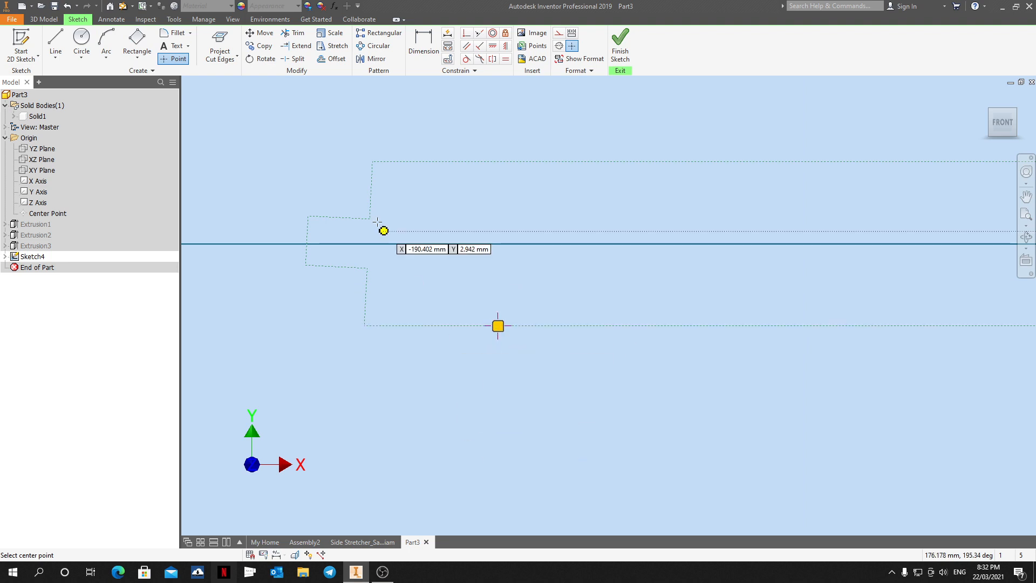
pyautogui.press('d')
pyautogui.click(497, 326)
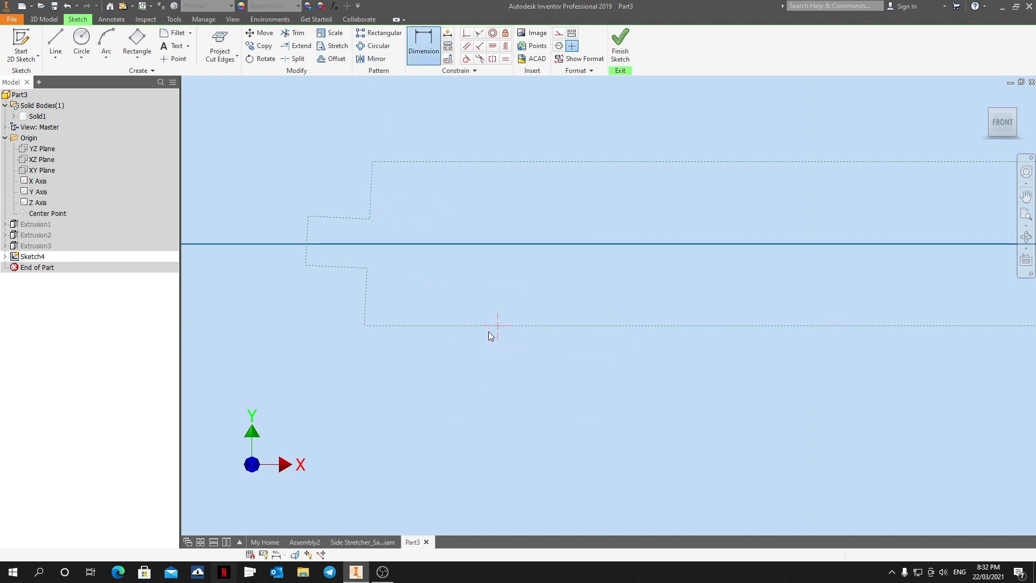
pyautogui.click(364, 325)
pyautogui.click(446, 397)
pyautogui.write('40')
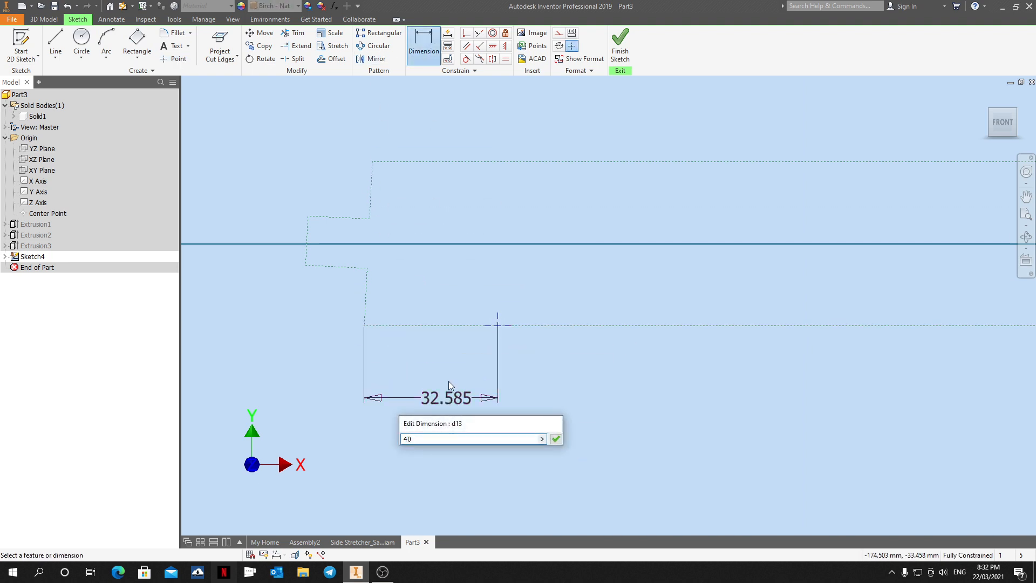
pyautogui.press('Return')
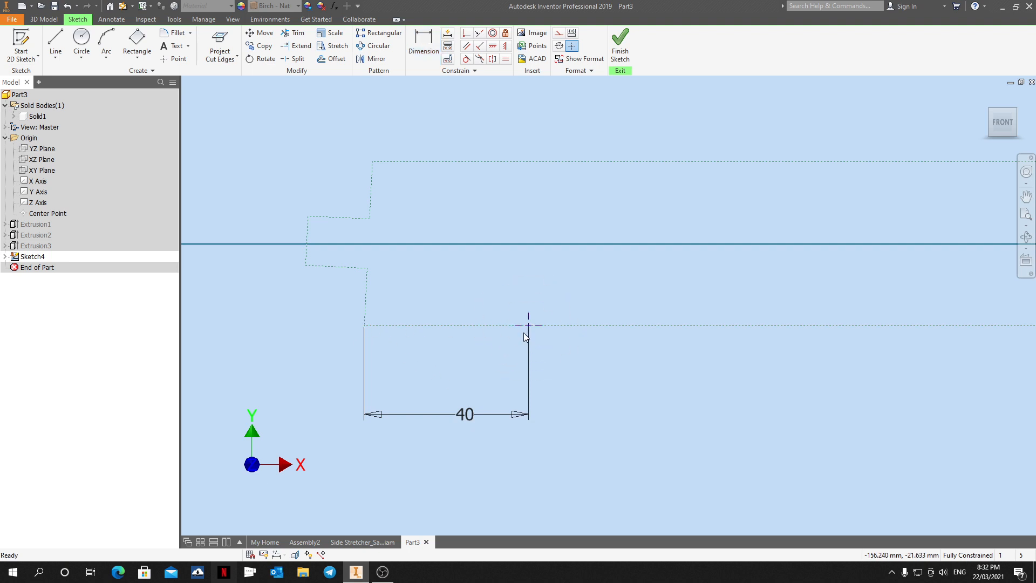
# Draw a three-point rectangle about 27 by 11 mm from the sketch point, sloping up toward the left tenon.
pyautogui.click(138, 41)
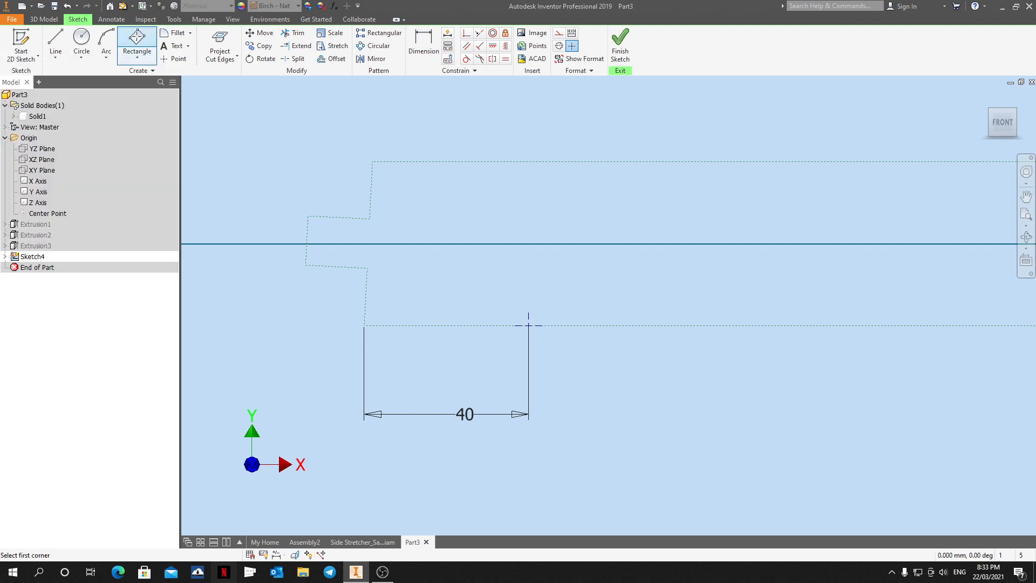
pyautogui.click(137, 57)
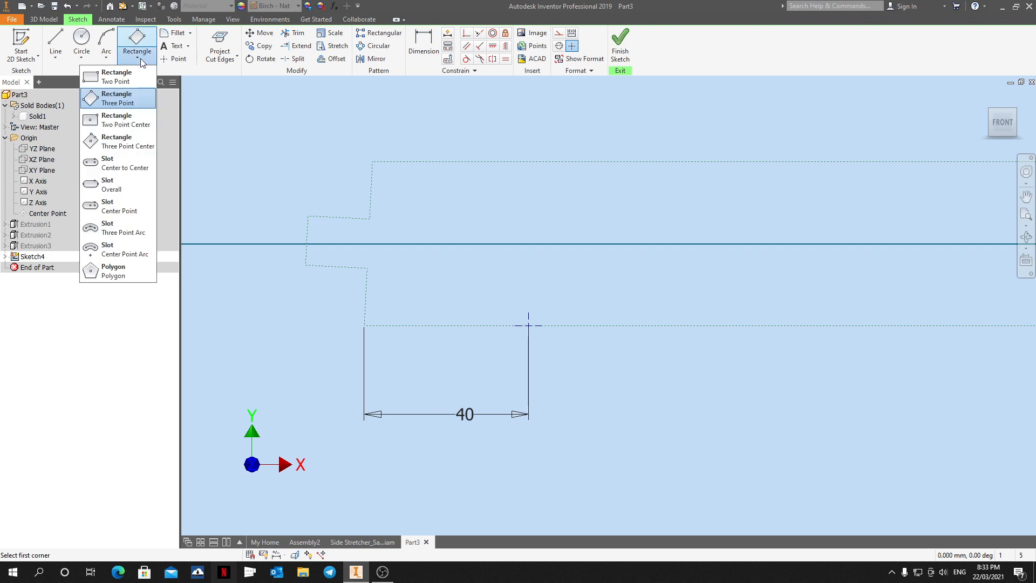
pyautogui.click(114, 98)
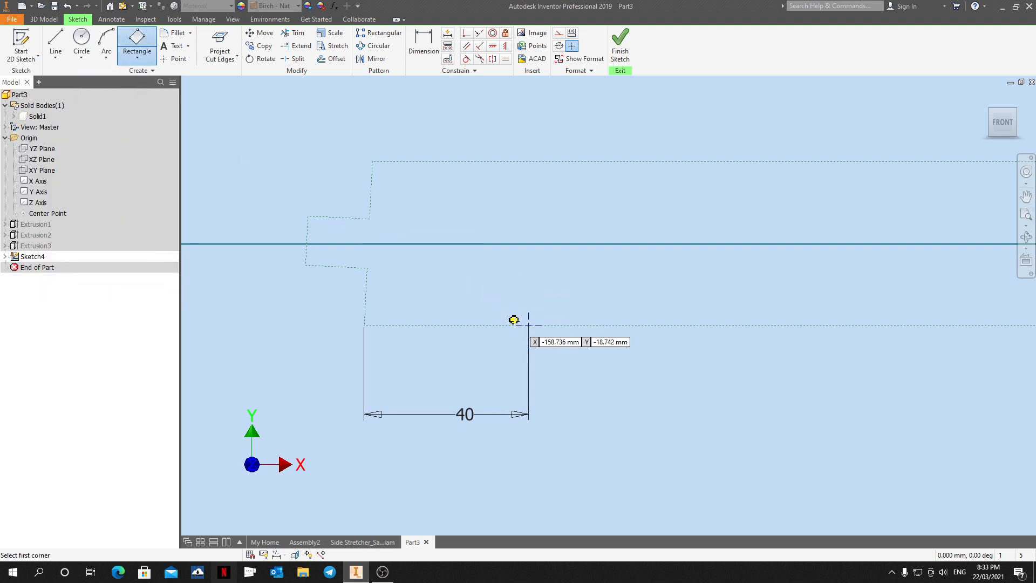
pyautogui.click(529, 325)
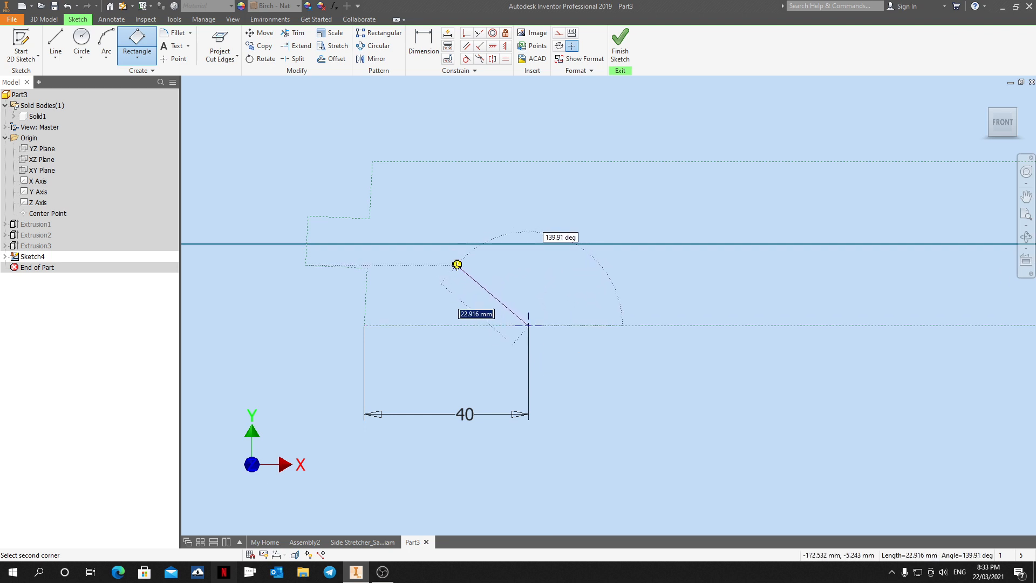
pyautogui.scroll(-2, 455, 261)
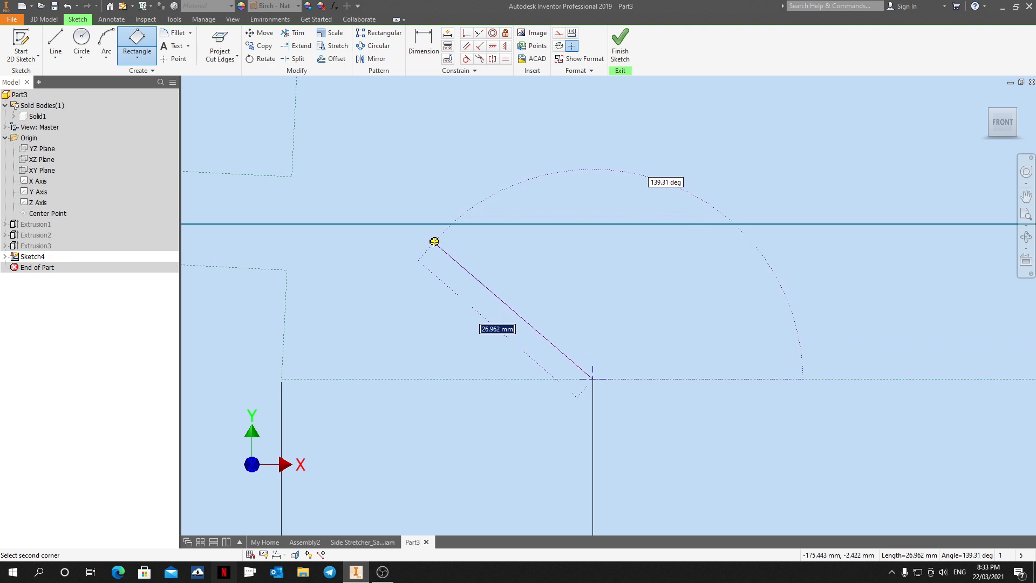
pyautogui.click(433, 239)
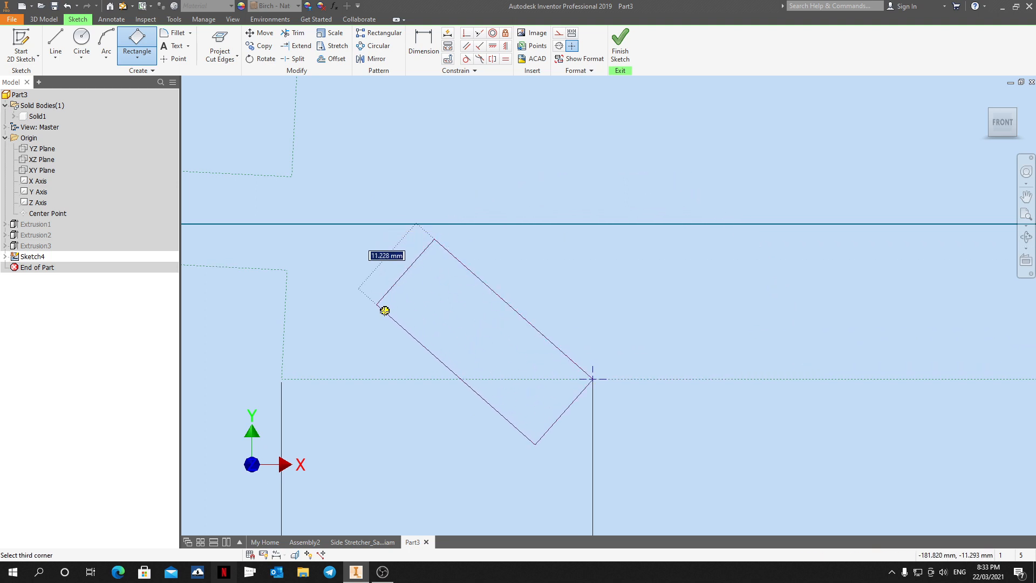
pyautogui.click(378, 304)
pyautogui.press('Escape')
# Dimension the angled rectangle's width between its two long sides as 10 mm.
pyautogui.click(409, 42)
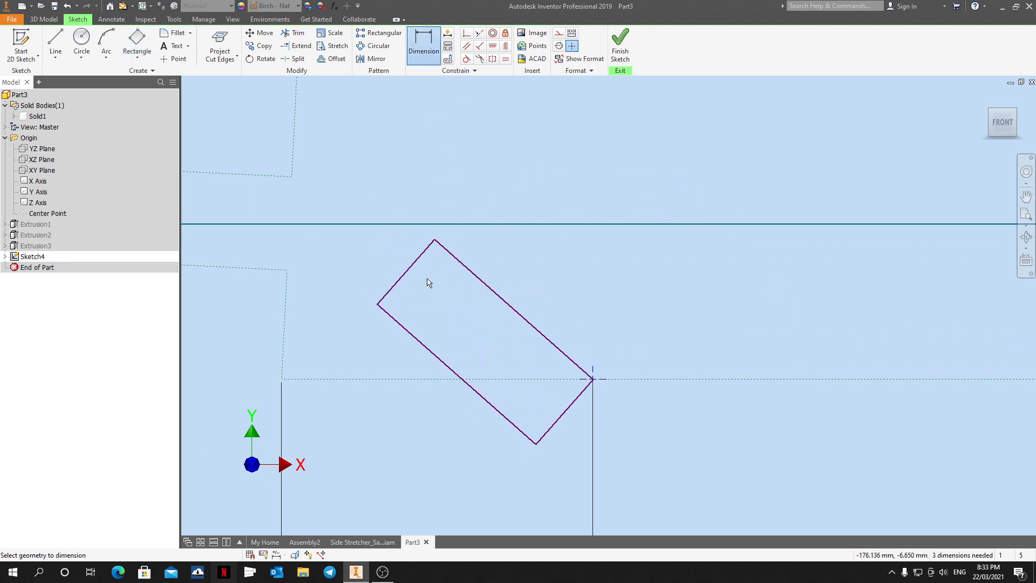
pyautogui.click(416, 338)
pyautogui.click(474, 274)
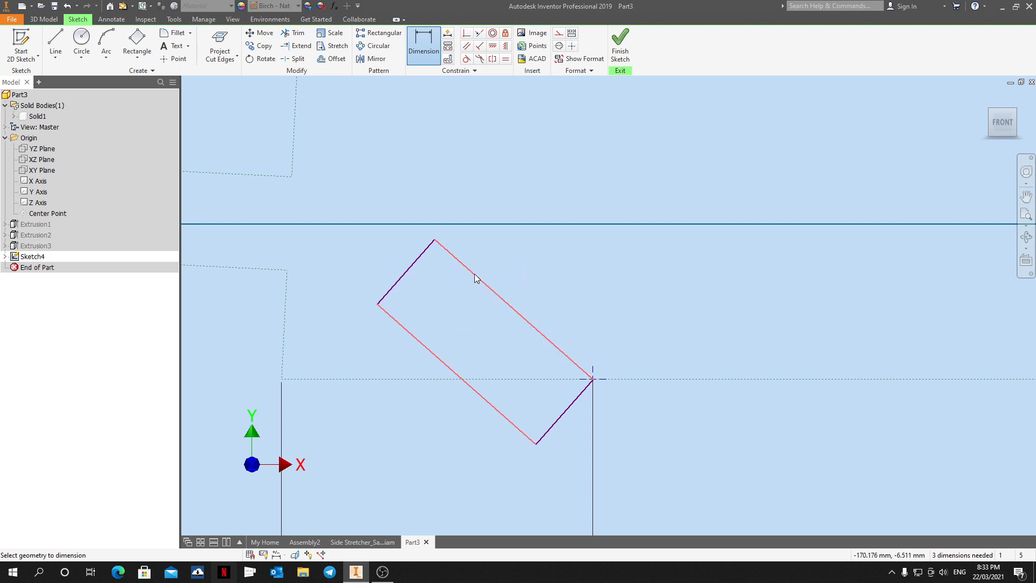
pyautogui.click(459, 300)
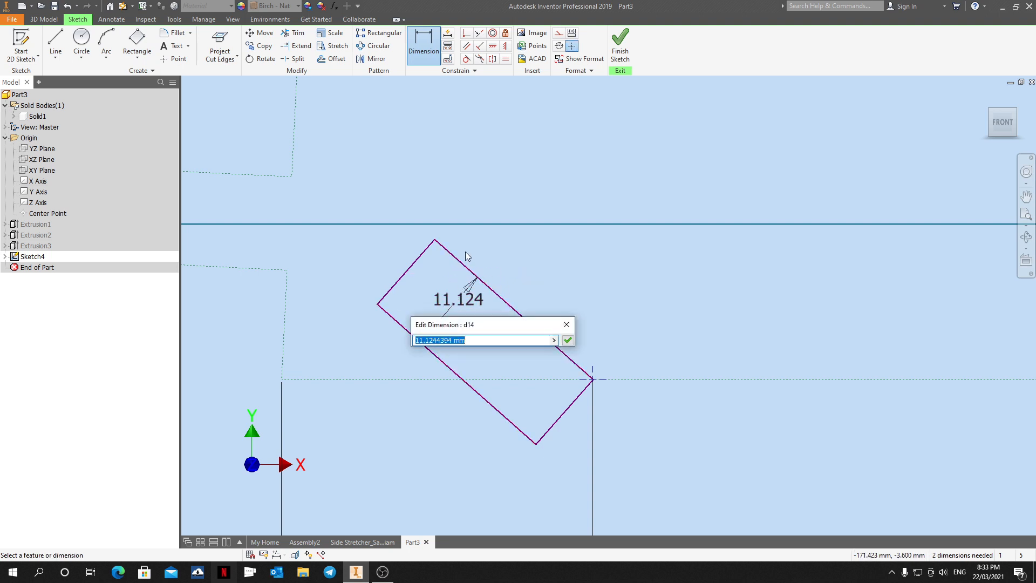
pyautogui.write('10')
pyautogui.press('Return')
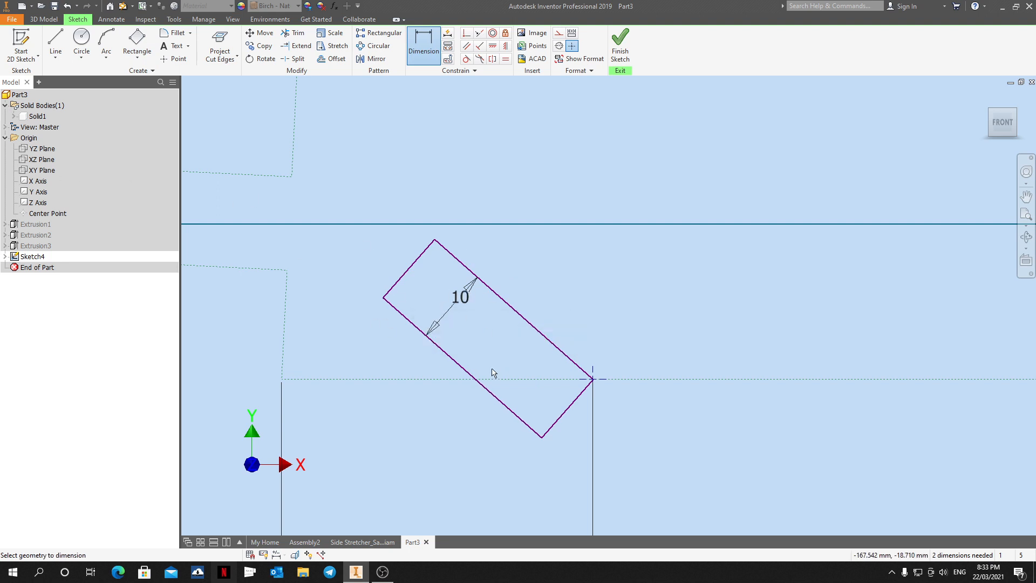
# Draw a line about 80 mm long from the midpoint of the rectangle's lower short side, extending up past the left shoulder.
pyautogui.scroll(3, 491, 368)
pyautogui.scroll(-3, 415, 239)
pyautogui.click(55, 48)
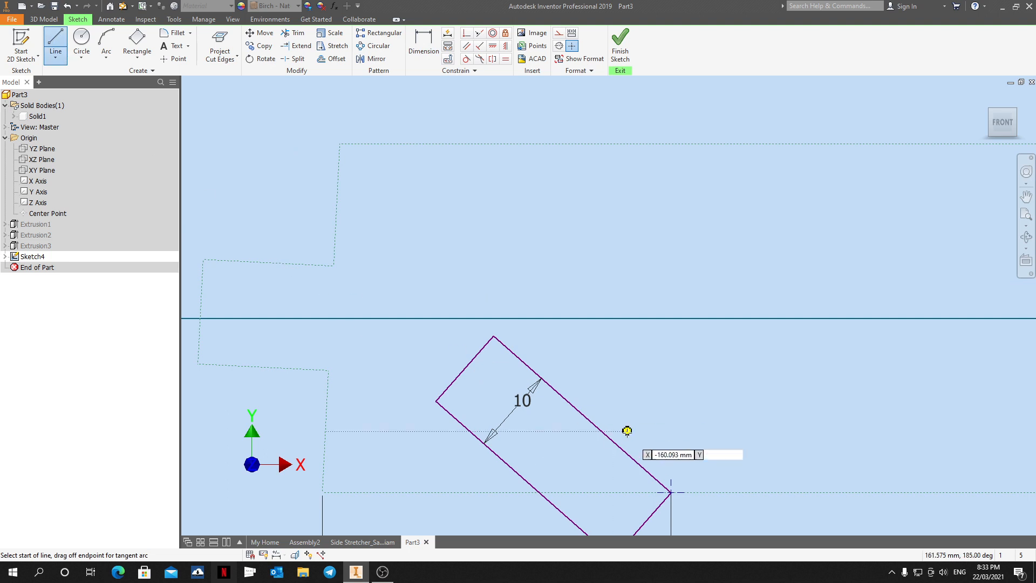
pyautogui.scroll(2, 629, 432)
pyautogui.click(636, 486)
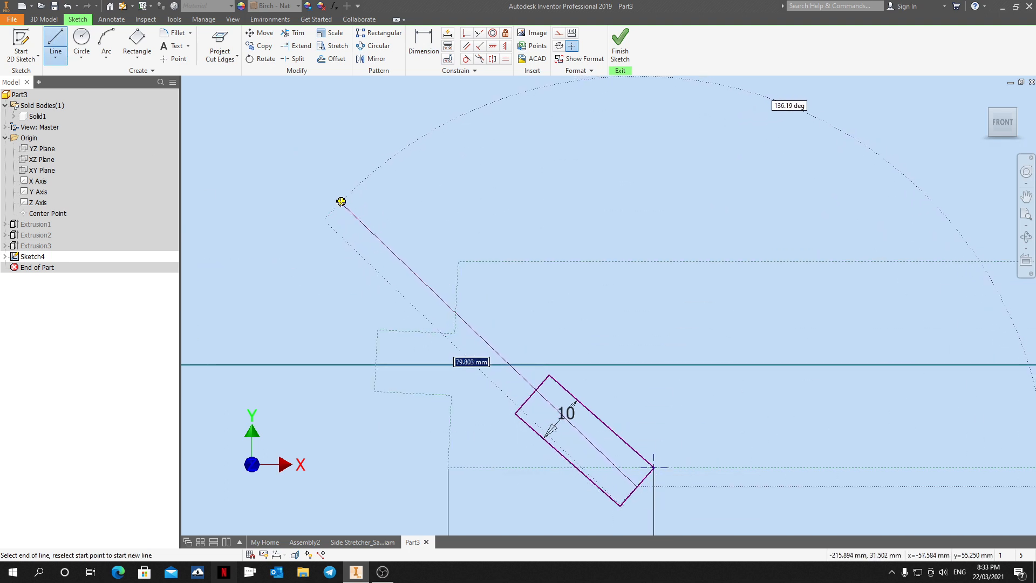
pyautogui.click(341, 201)
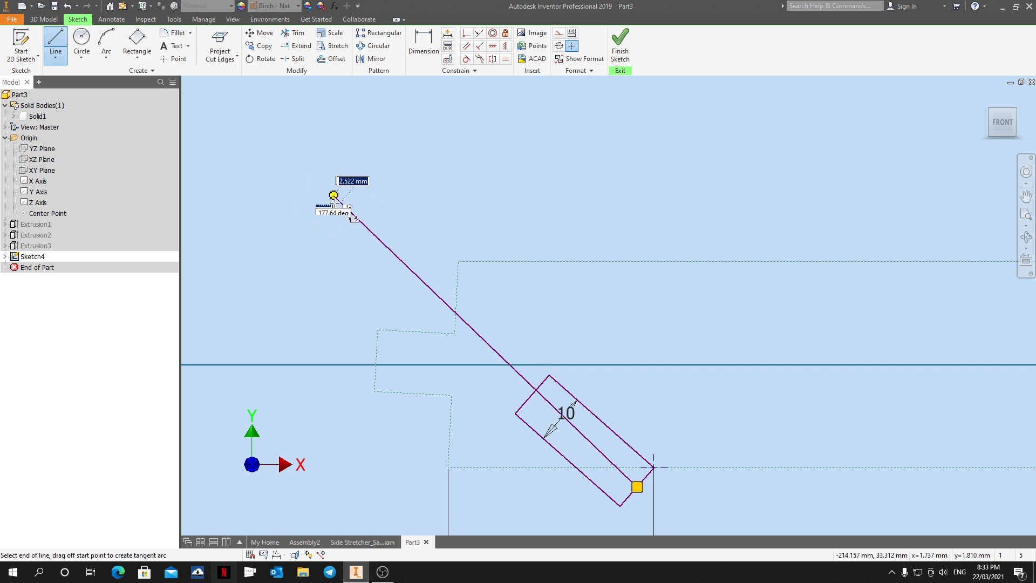
pyautogui.press('Escape')
# Make the long angled line parallel to the rectangle's long side.
pyautogui.scroll(3, 571, 479)
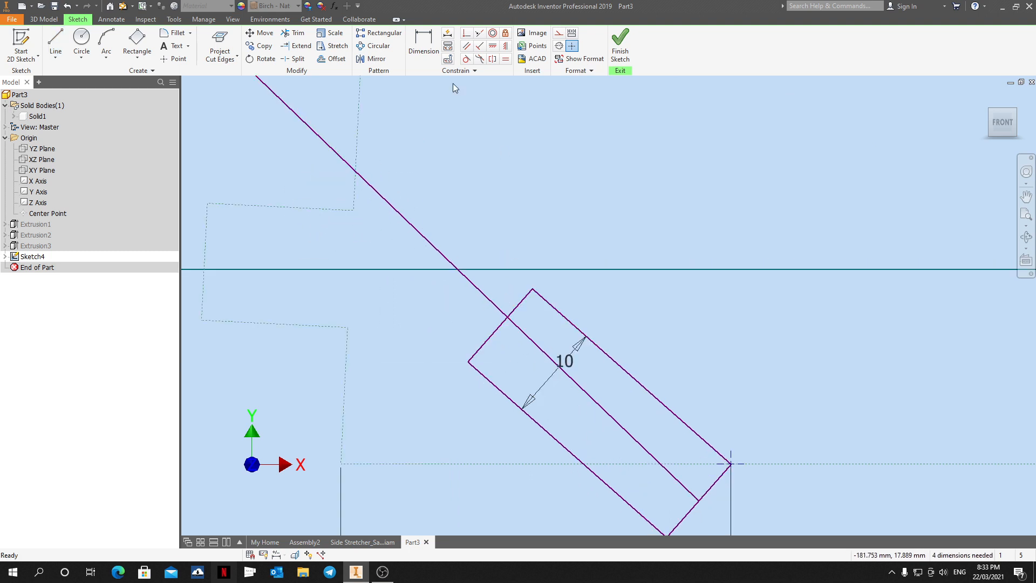
pyautogui.click(466, 45)
pyautogui.click(496, 308)
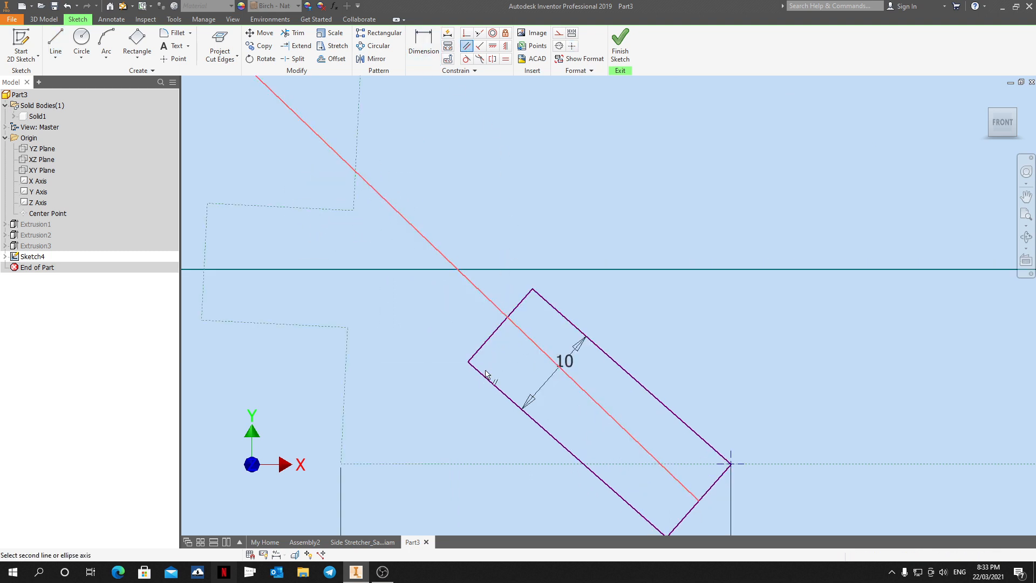
pyautogui.click(488, 379)
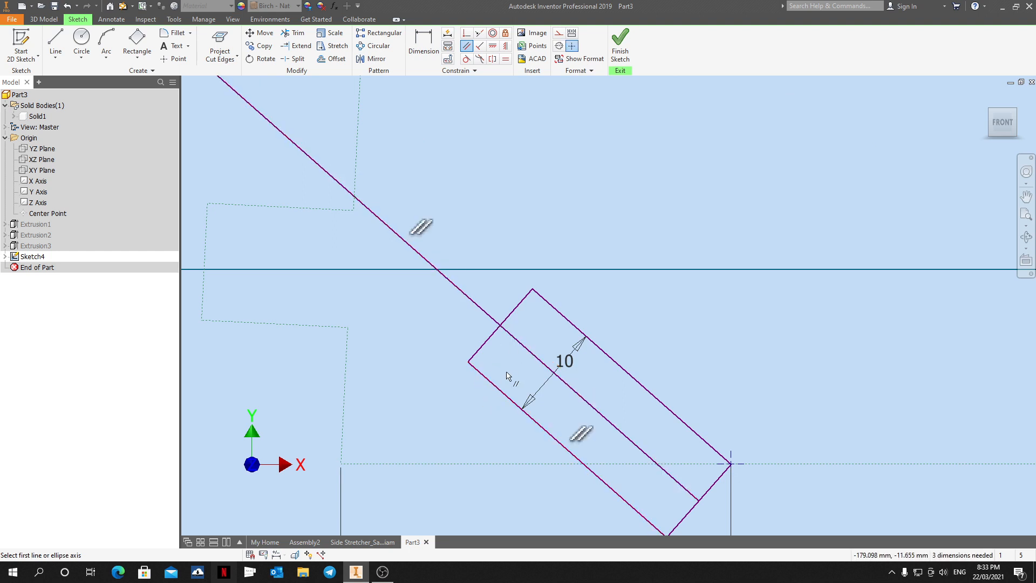
pyautogui.press('Escape')
# Shift the angled centre line so it passes just below the corner where the tenon's upper edge meets the shoulder.
pyautogui.scroll(-4, 323, 211)
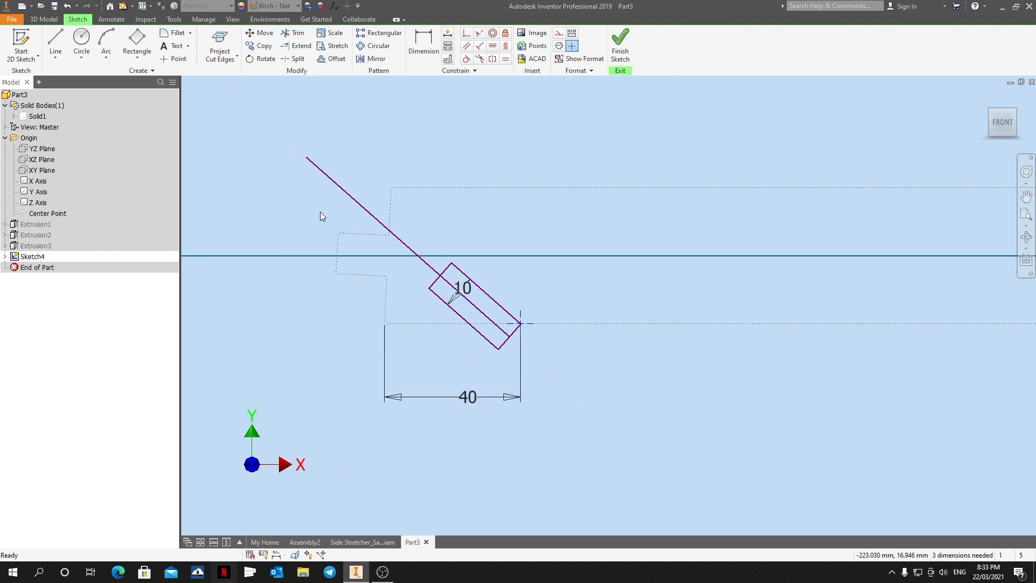
pyautogui.scroll(5, 313, 155)
pyautogui.scroll(-2, 313, 154)
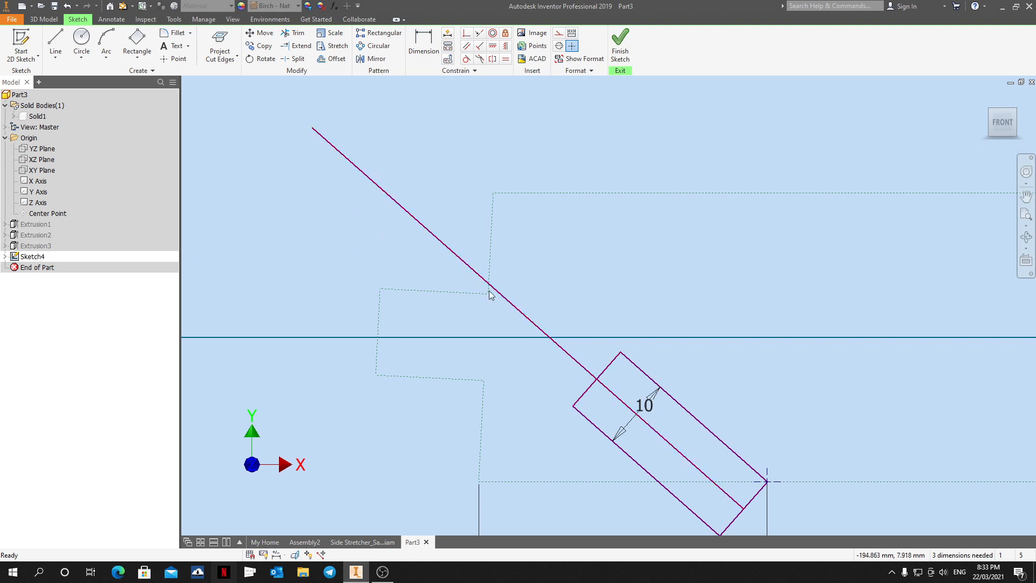
pyautogui.scroll(3, 486, 286)
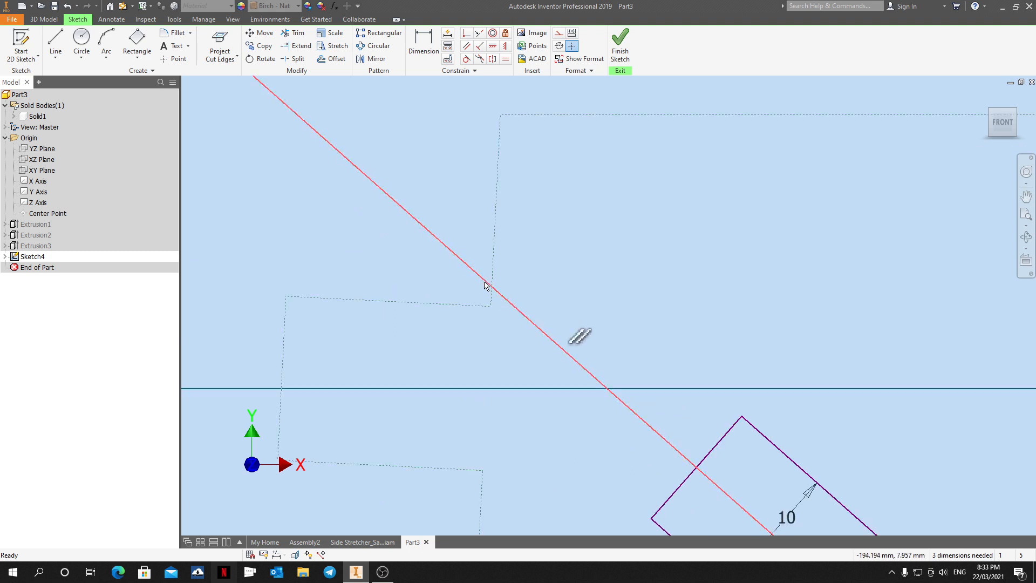
pyautogui.moveTo(485, 284); pyautogui.dragTo(461, 339)
pyautogui.press('Escape')
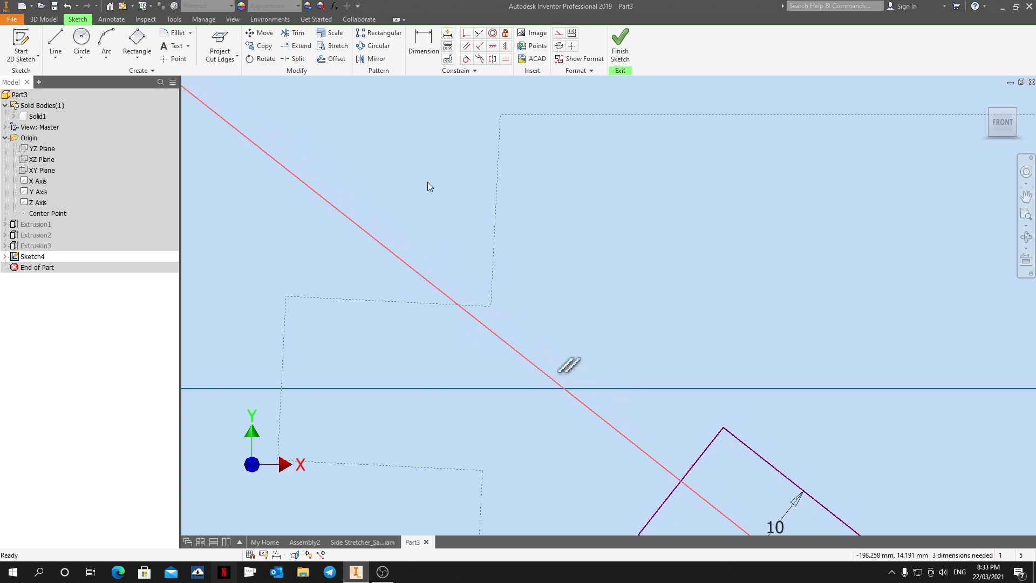
# Dimension the angled centre line 4 mm from the upper tenon-shoulder corner.
pyautogui.click(423, 43)
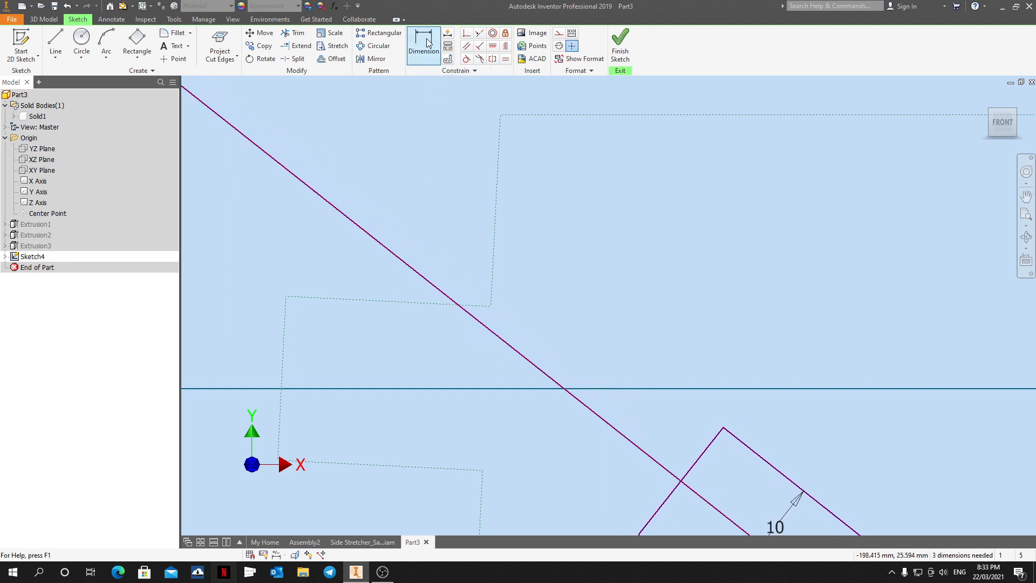
pyautogui.click(491, 307)
pyautogui.click(486, 330)
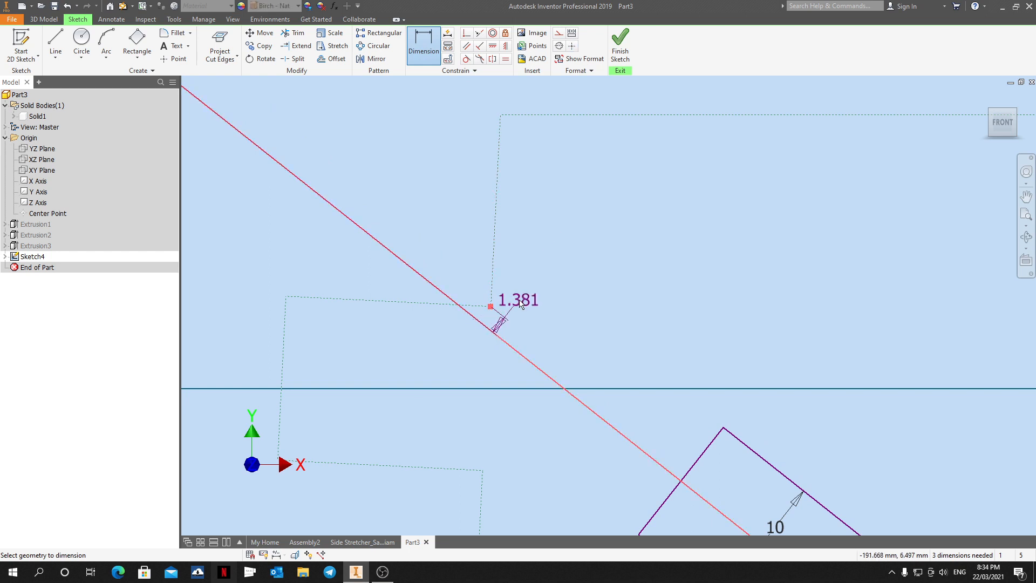
pyautogui.scroll(-3, 501, 323)
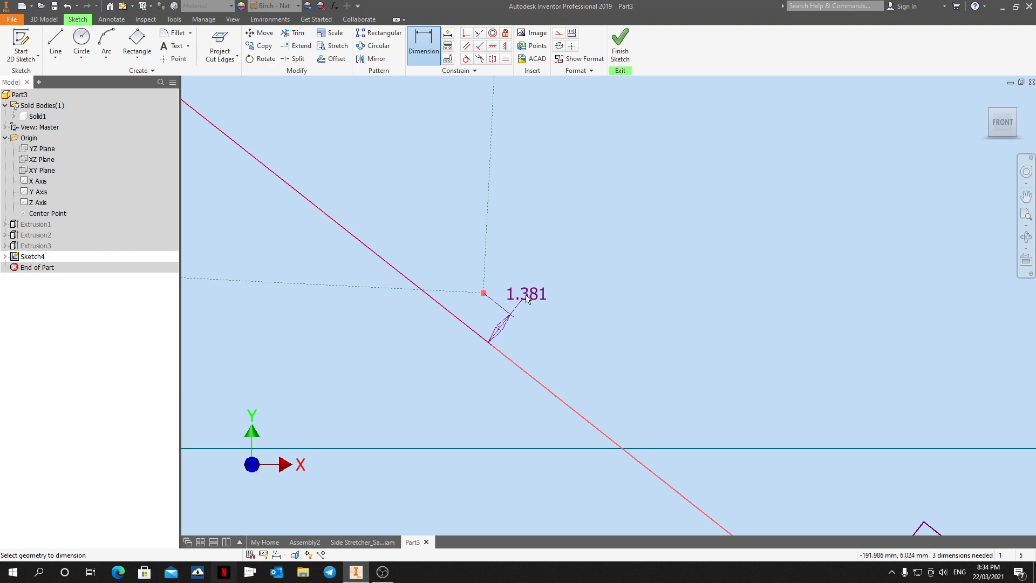
pyautogui.click(531, 296)
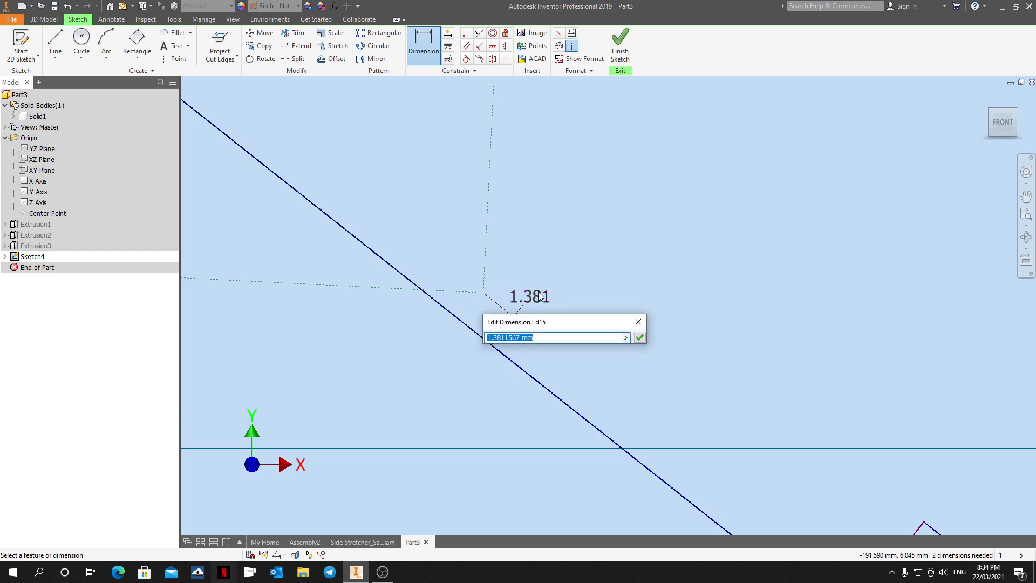
pyautogui.write('4')
pyautogui.press('Return')
# Set the centre line's offset from the upper tenon-shoulder corner to 2 mm.
pyautogui.scroll(-3, 492, 264)
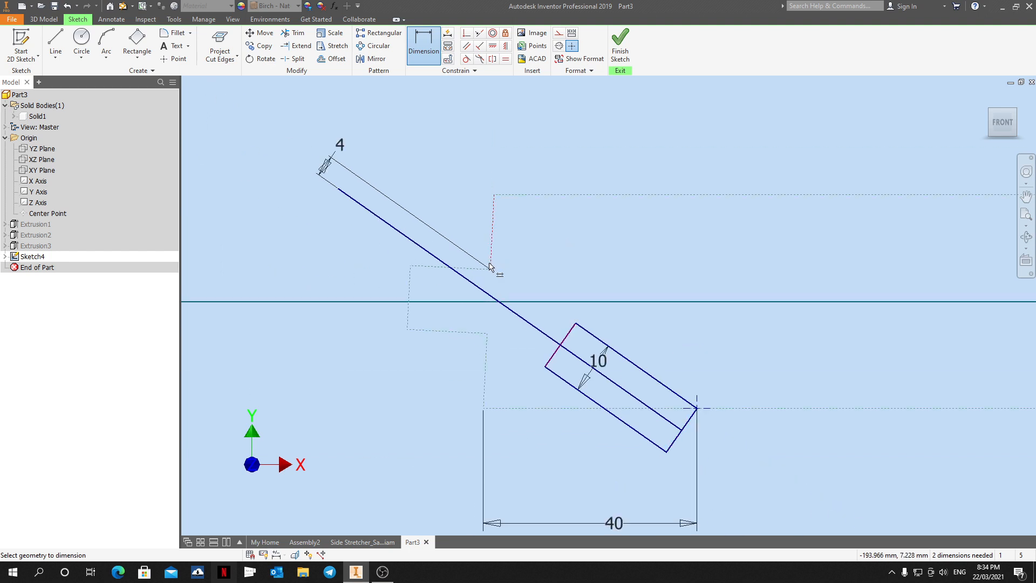
pyautogui.scroll(4, 499, 269)
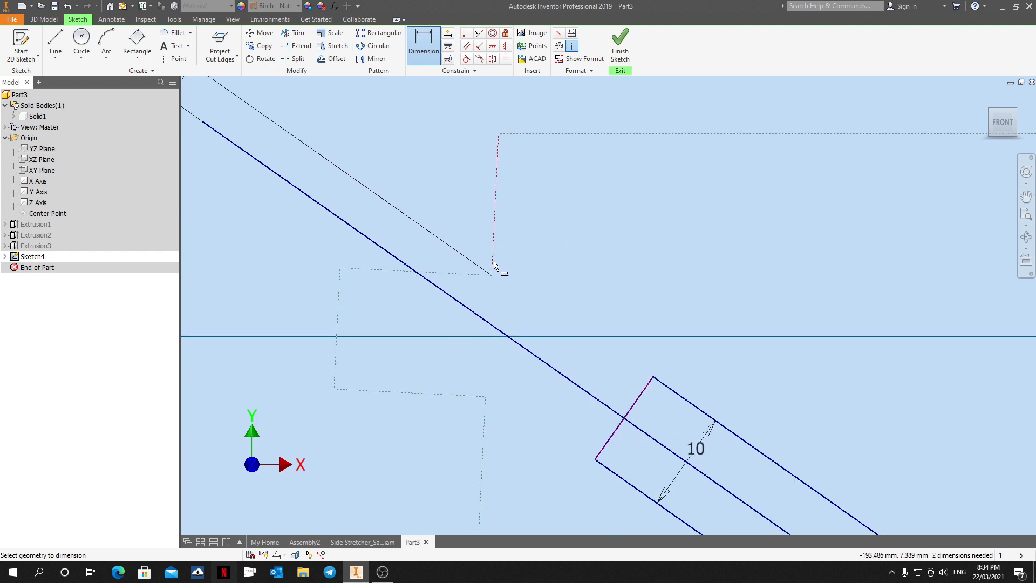
pyautogui.scroll(-2, 519, 300)
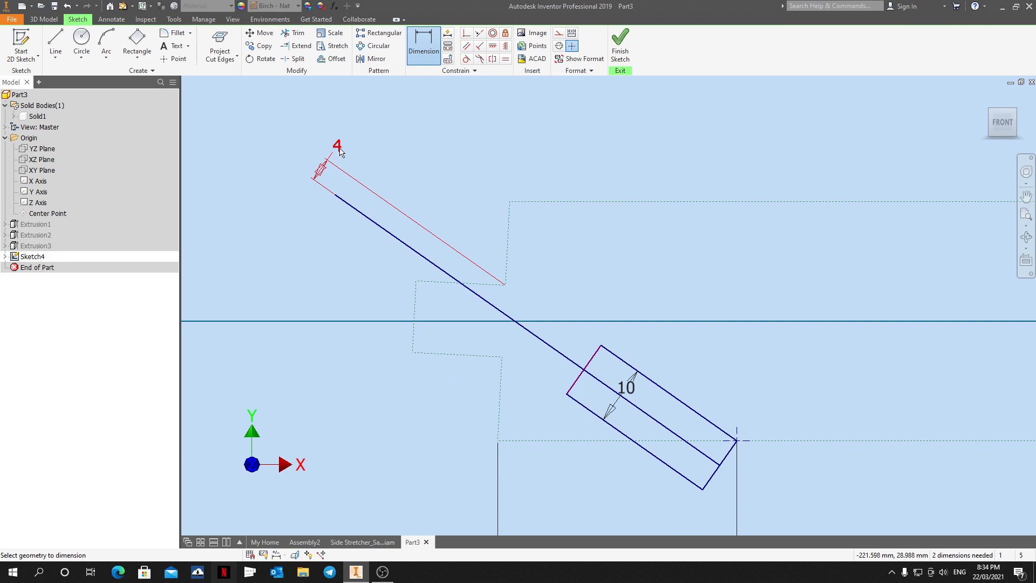
pyautogui.doubleClick(338, 147)
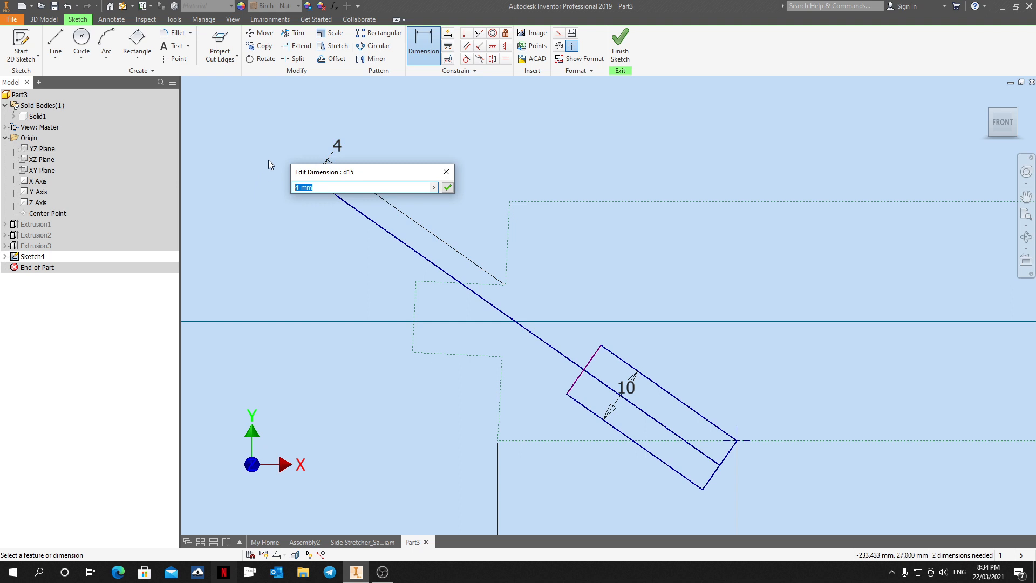
pyautogui.write('2')
pyautogui.press('Return')
# Set the angled centre line's offset from the upper tenon-shoulder corner to 1.8 mm.
pyautogui.scroll(3, 496, 305)
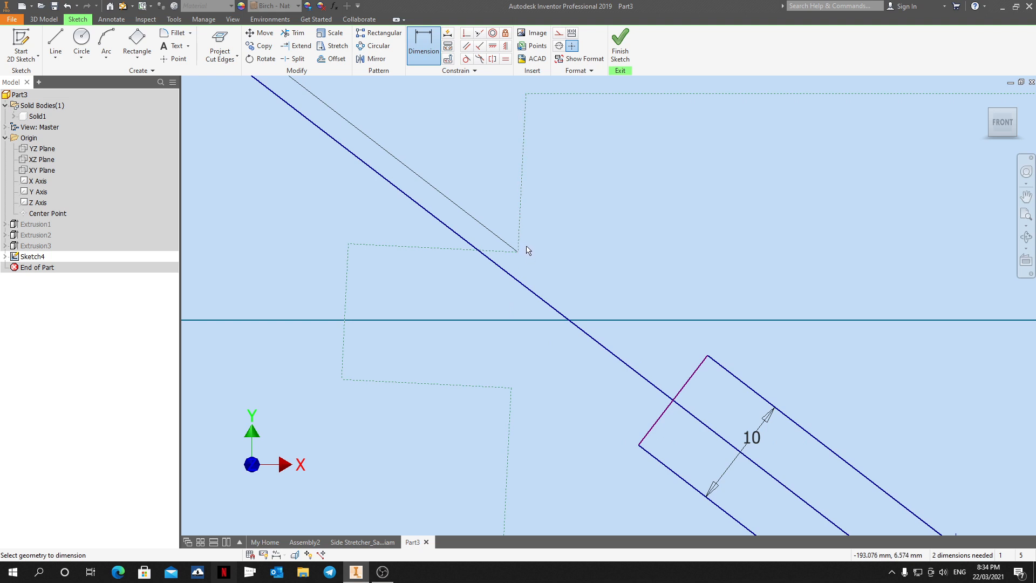
pyautogui.scroll(-2, 527, 250)
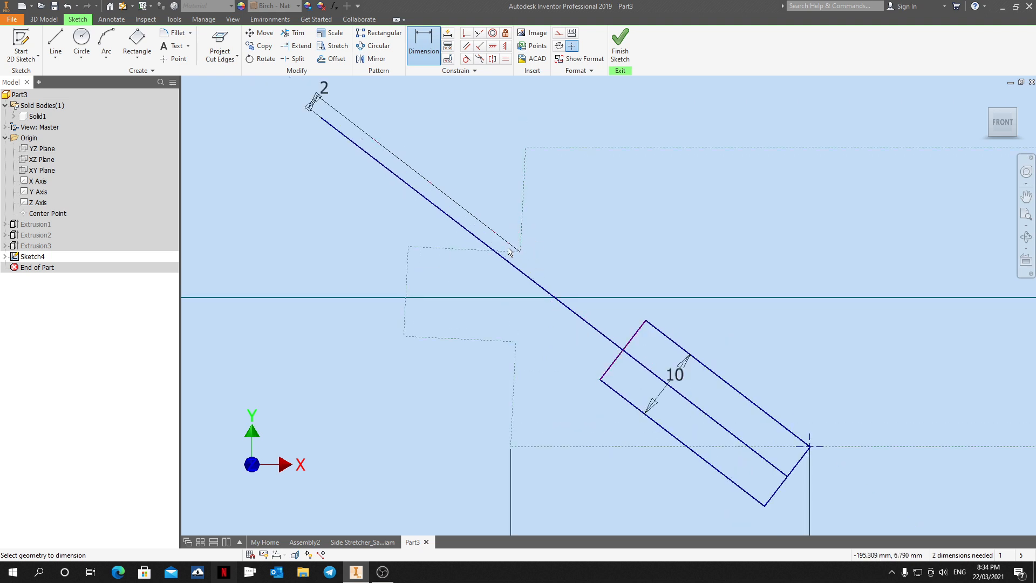
pyautogui.click(321, 99)
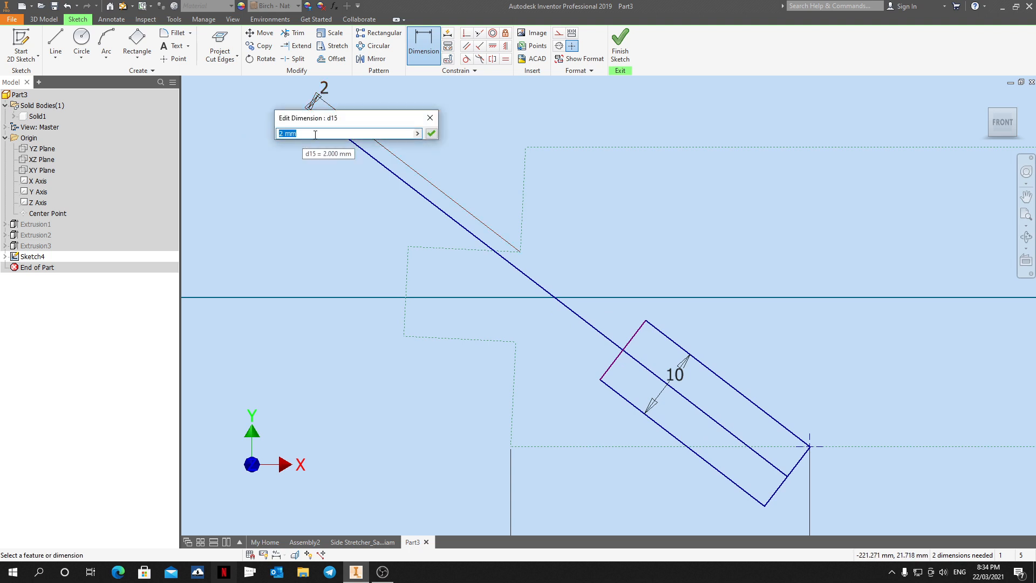
pyautogui.press('Return')
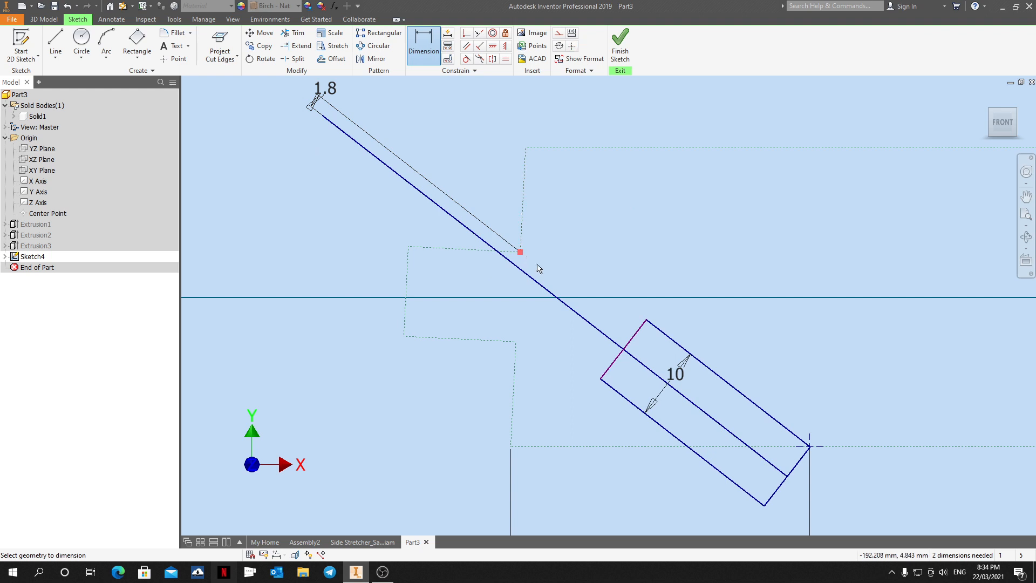
# Dimension the angled rectangle's short side nearest the tenon 25 mm from the upper tenon-shoulder corner.
pyautogui.click(622, 335)
pyautogui.click(668, 248)
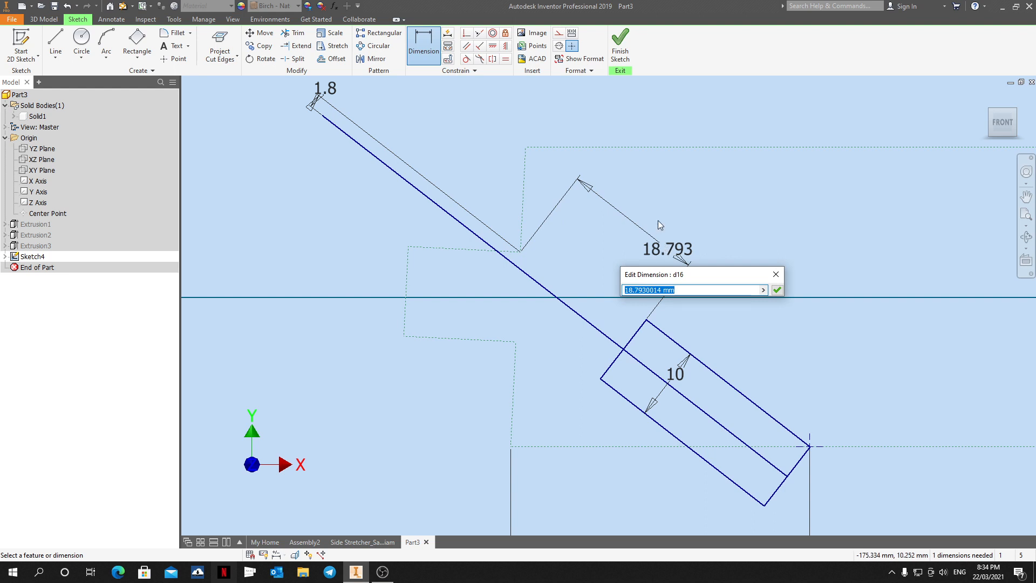
pyautogui.write('25')
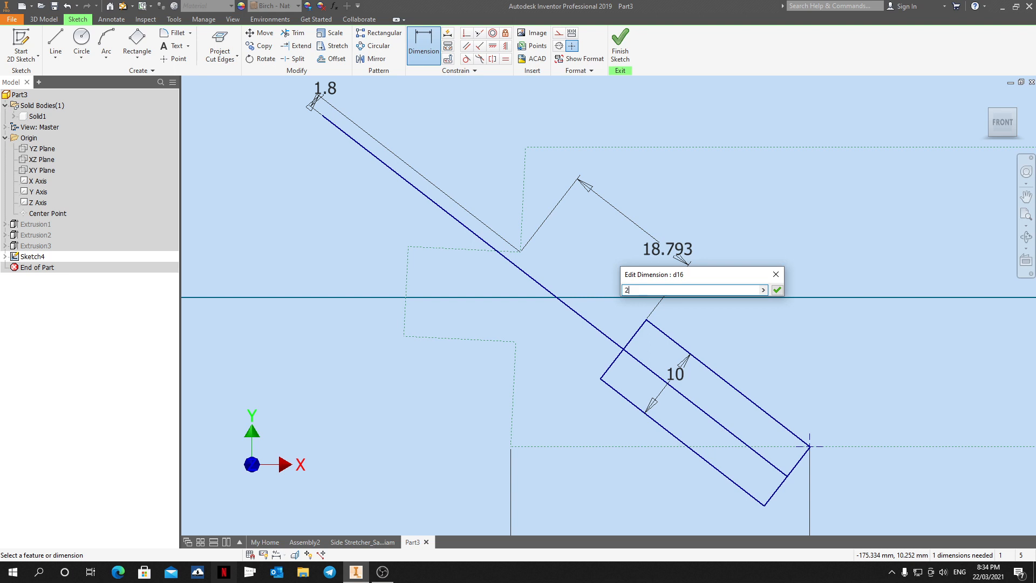
pyautogui.press('Return')
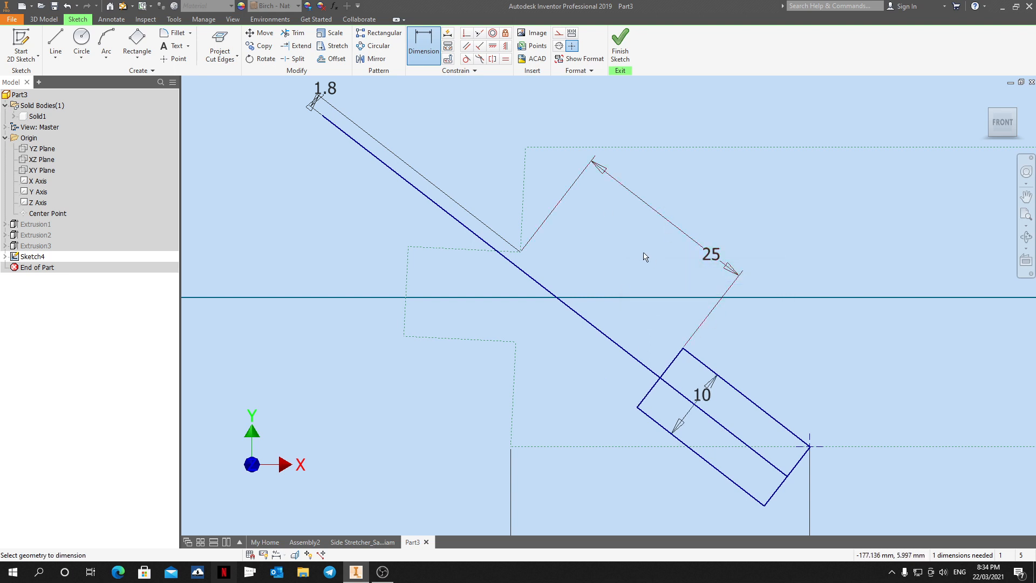
# Dimension the centre line's outer end 45 mm from the rectangle's near short side and place that dimension clear of the 25 mm one.
pyautogui.scroll(-1, 621, 296)
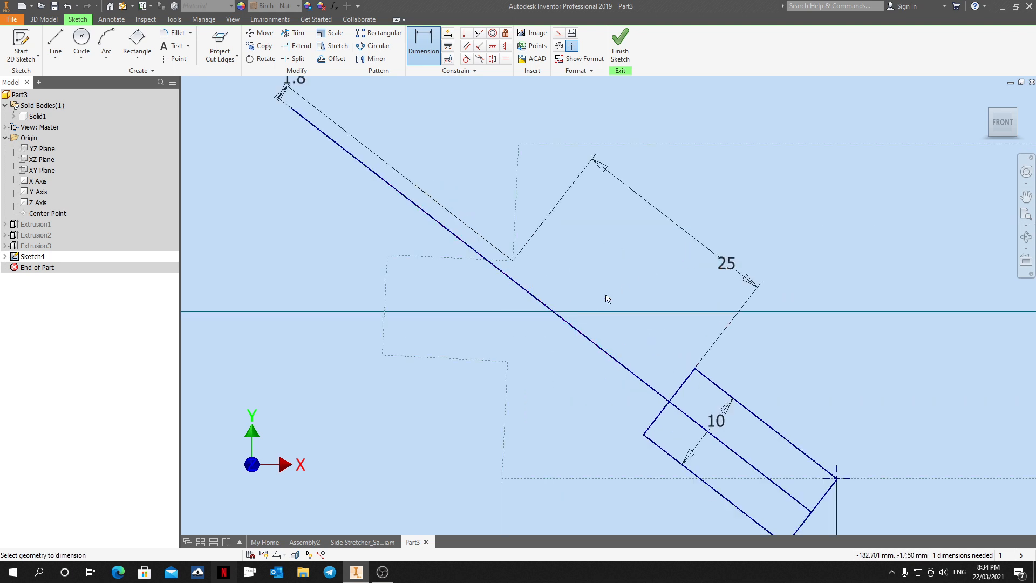
pyautogui.click(291, 108)
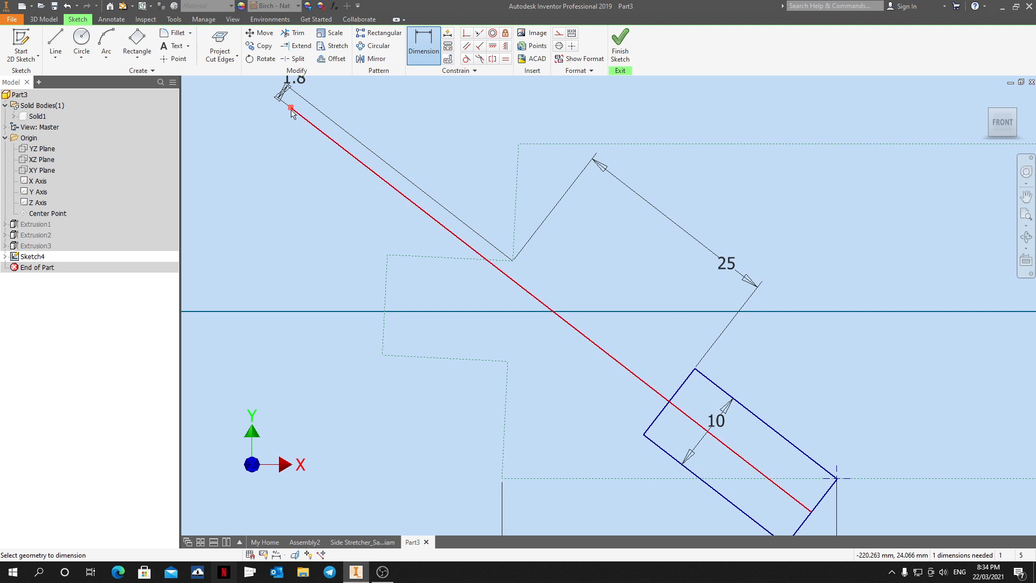
pyautogui.click(681, 390)
pyautogui.click(679, 184)
pyautogui.write('45')
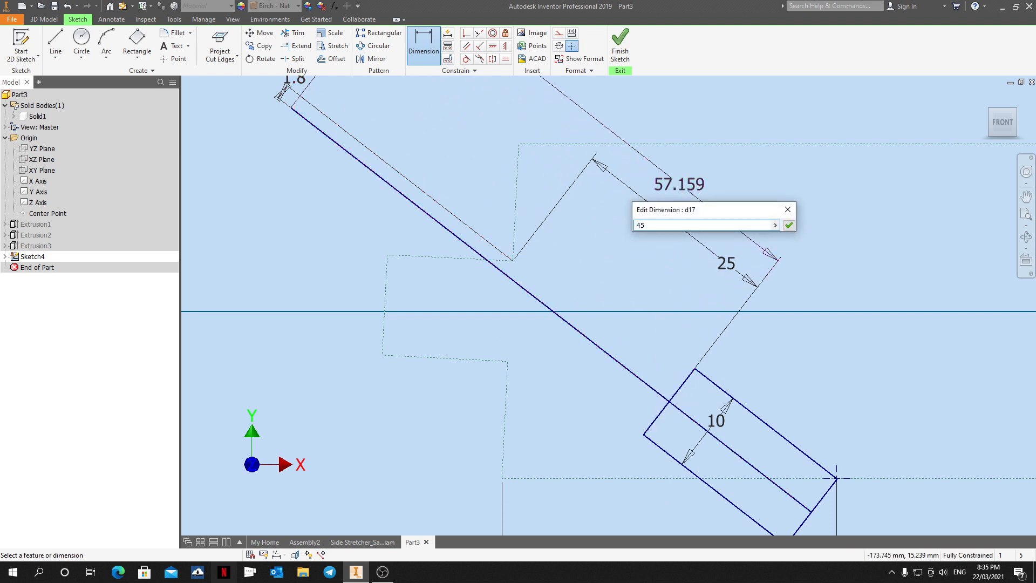
pyautogui.press('Return')
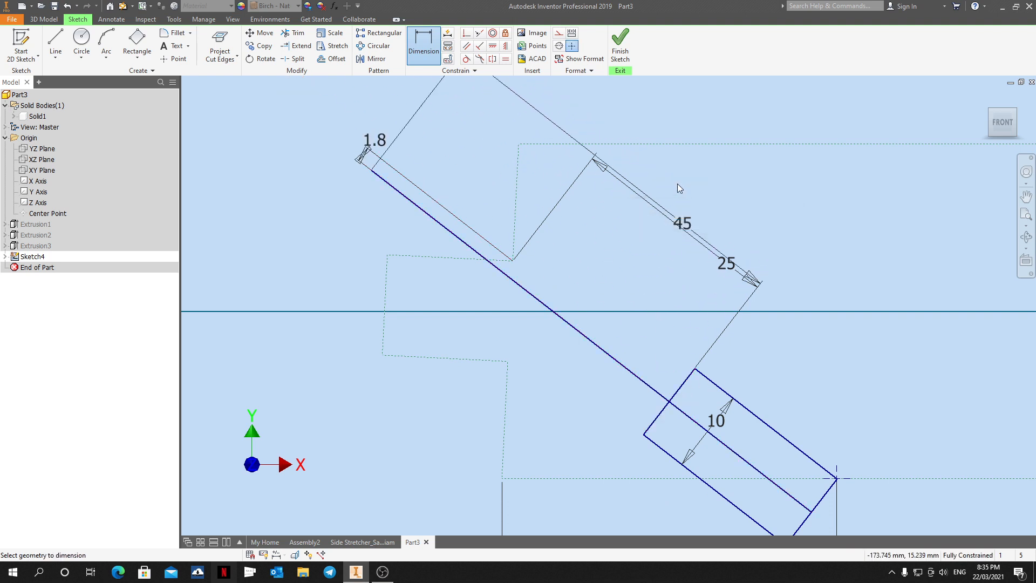
pyautogui.press('Escape')
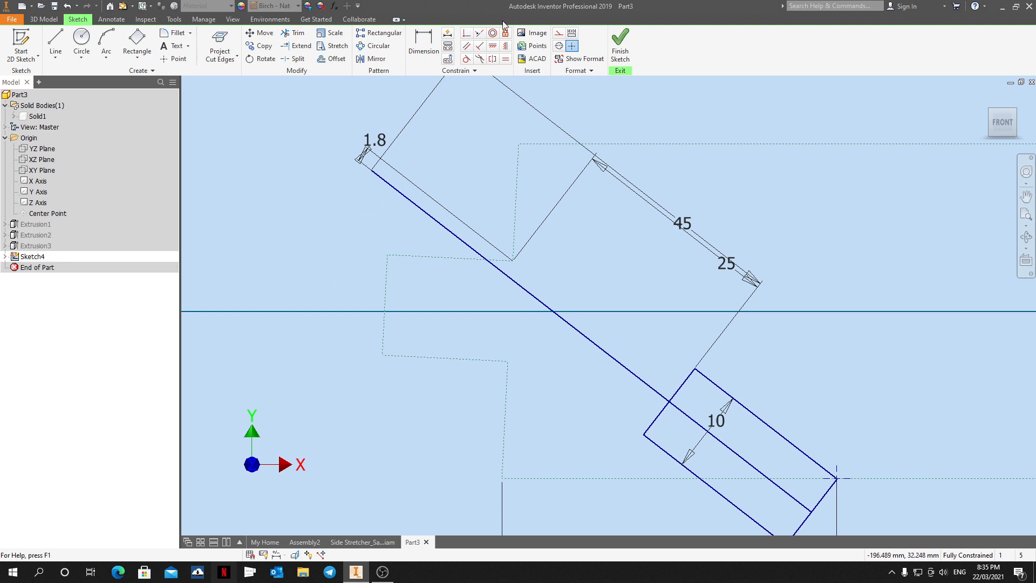
pyautogui.scroll(-2, 477, 205)
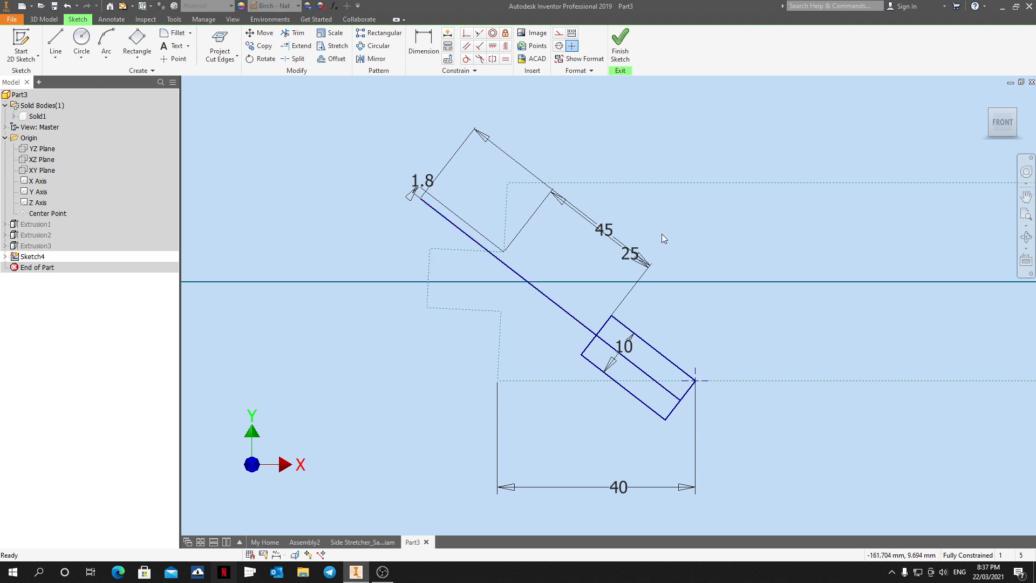
pyautogui.moveTo(603, 231); pyautogui.dragTo(625, 209)
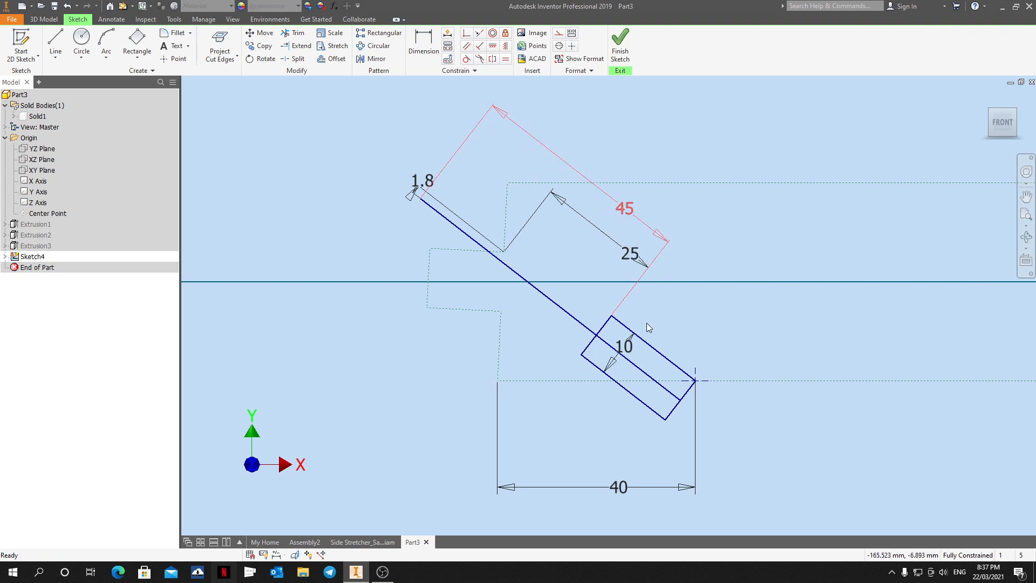
# Add a driven dimension for the angled rectangle's length between its two short sides.
pyautogui.scroll(-3, 695, 378)
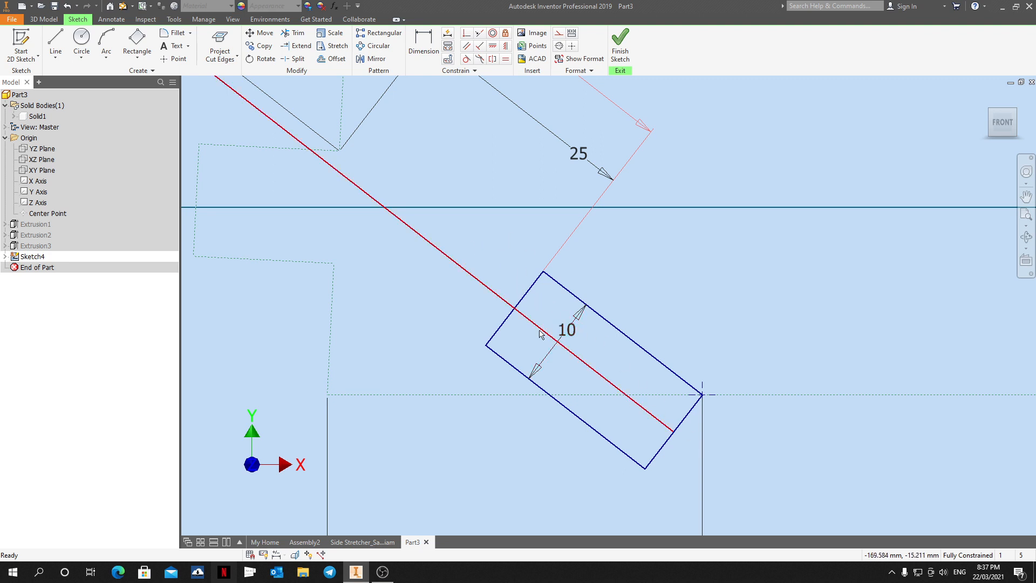
pyautogui.click(423, 44)
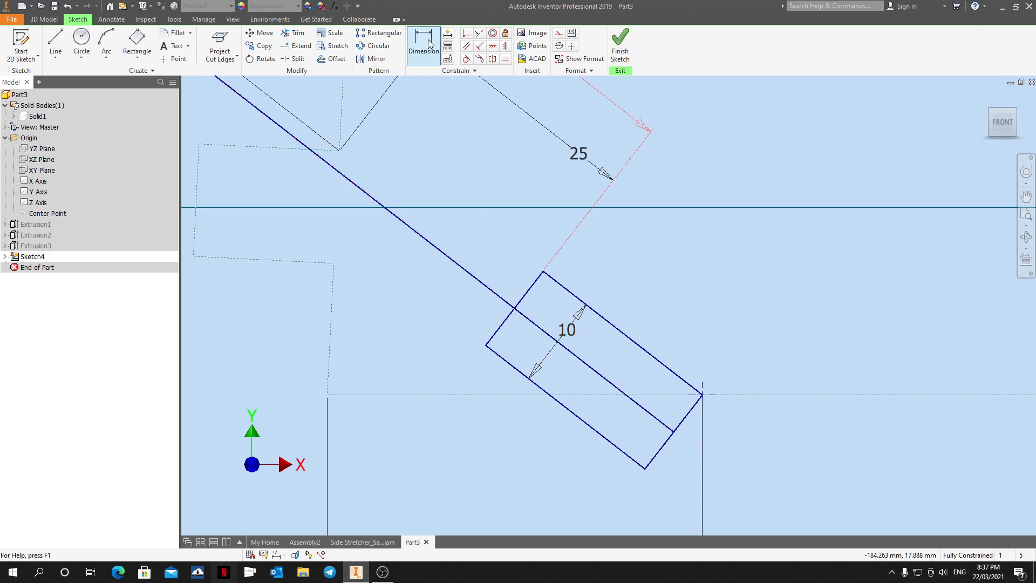
pyautogui.click(531, 287)
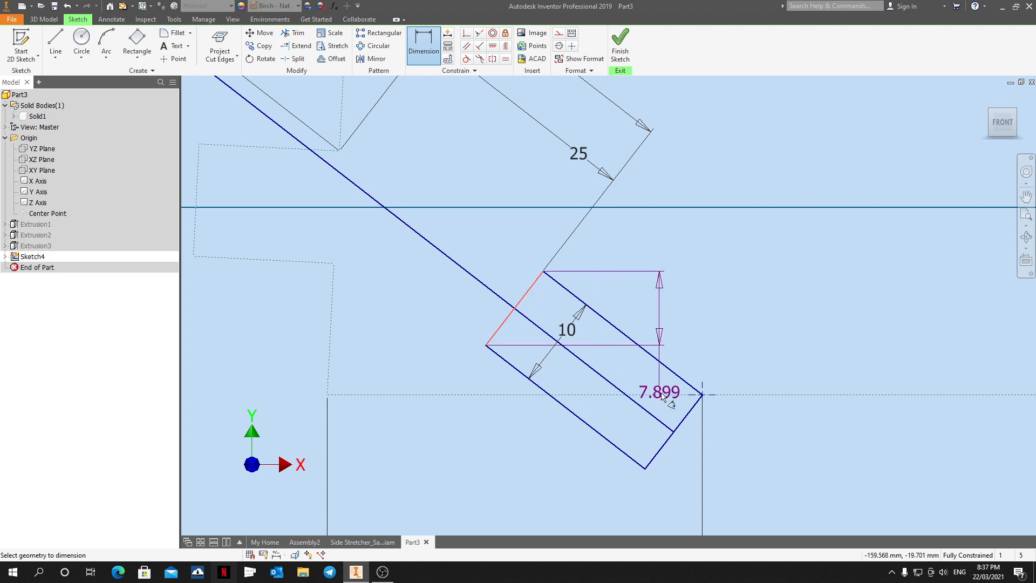
pyautogui.click(683, 424)
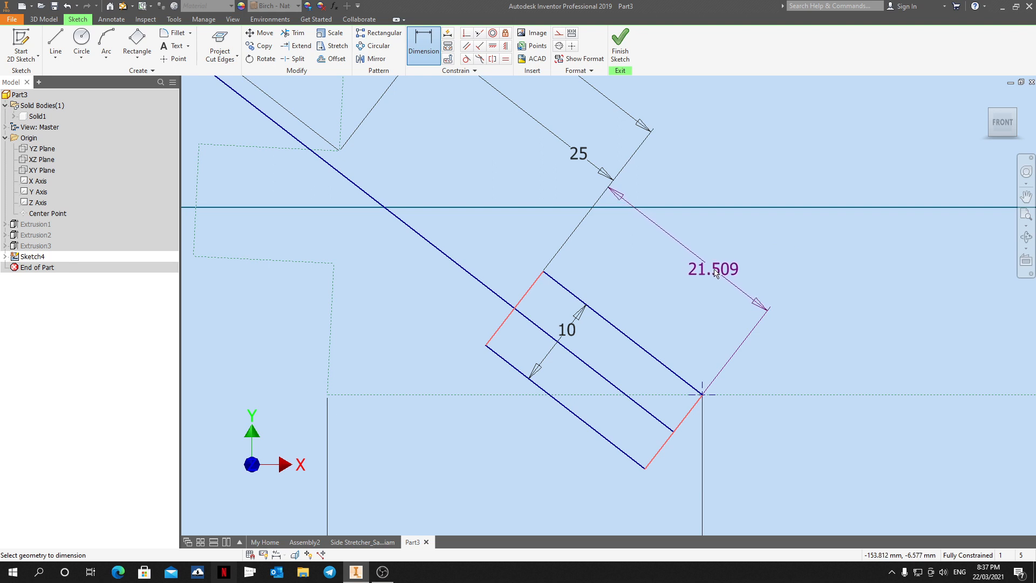
pyautogui.click(675, 258)
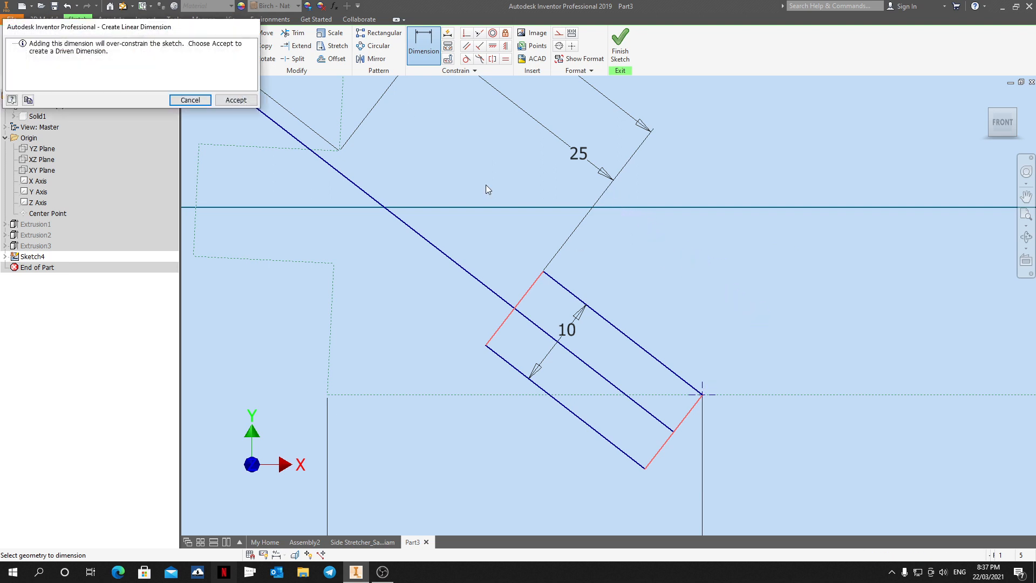
pyautogui.moveTo(191, 24); pyautogui.dragTo(234, 42)
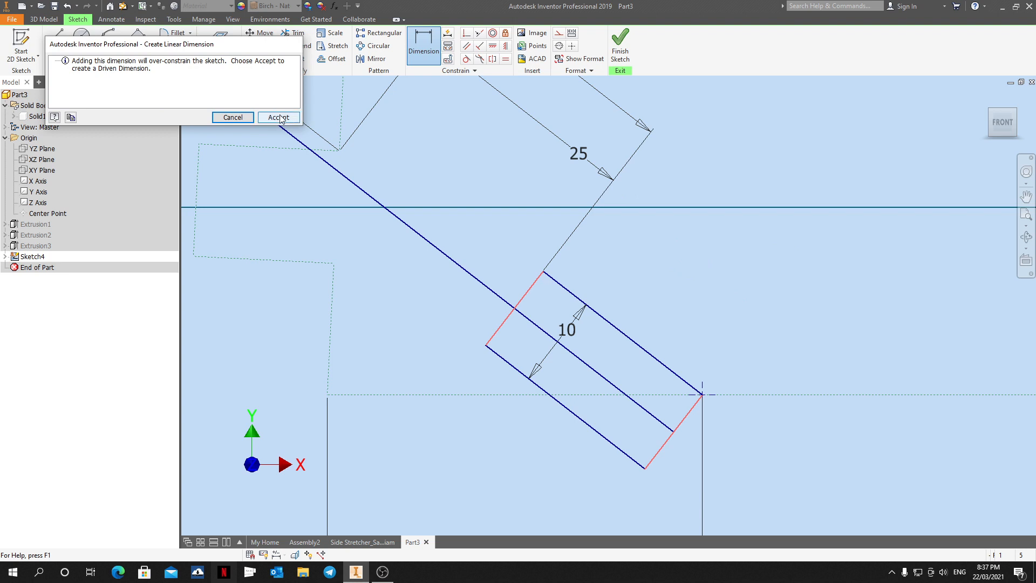
pyautogui.click(278, 117)
pyautogui.press('Escape')
# Rename the driven length dimension of the rectangle to HEAD_01.
pyautogui.scroll(-3, 641, 251)
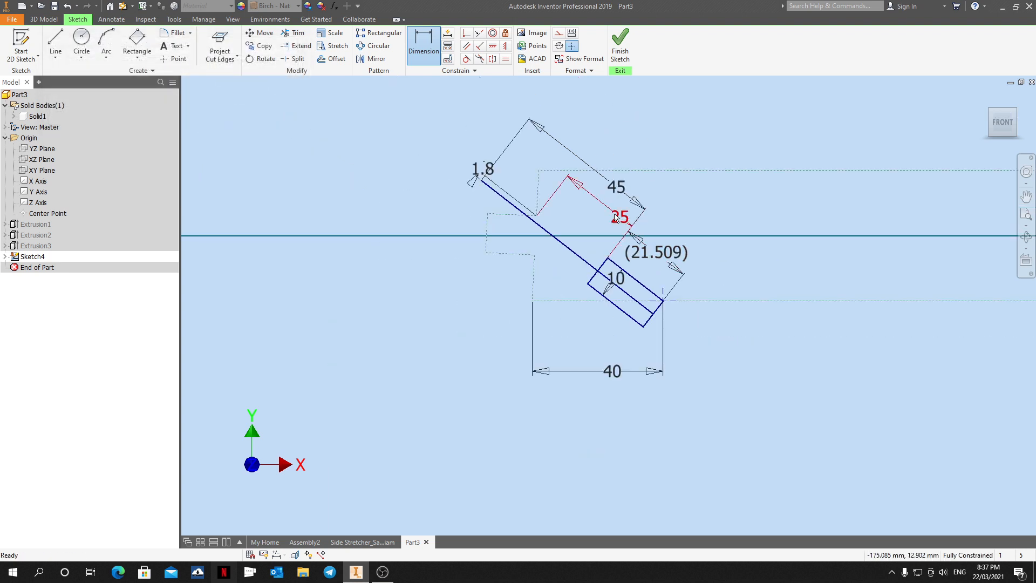
pyautogui.scroll(2, 638, 226)
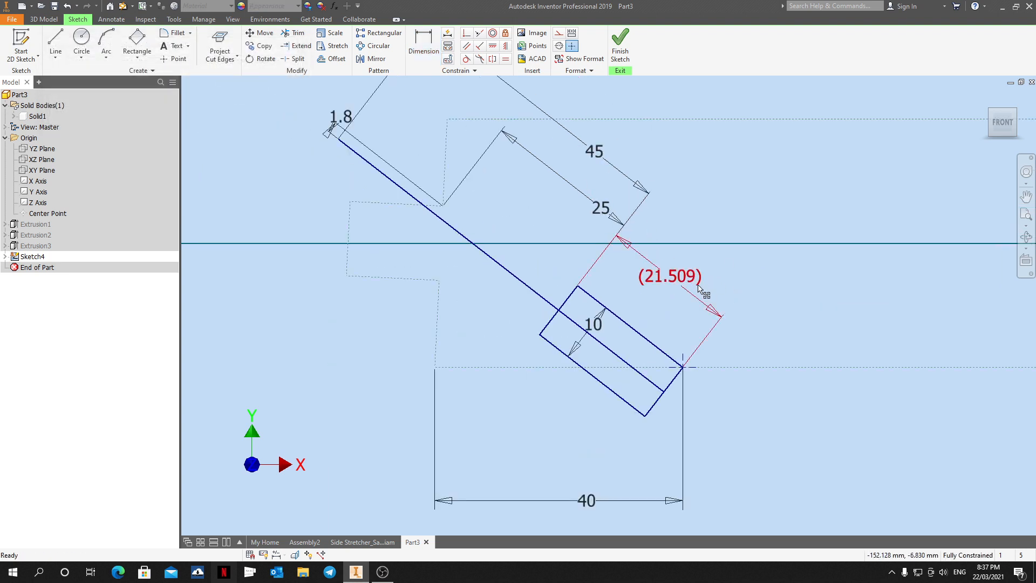
pyautogui.rightClick(660, 273)
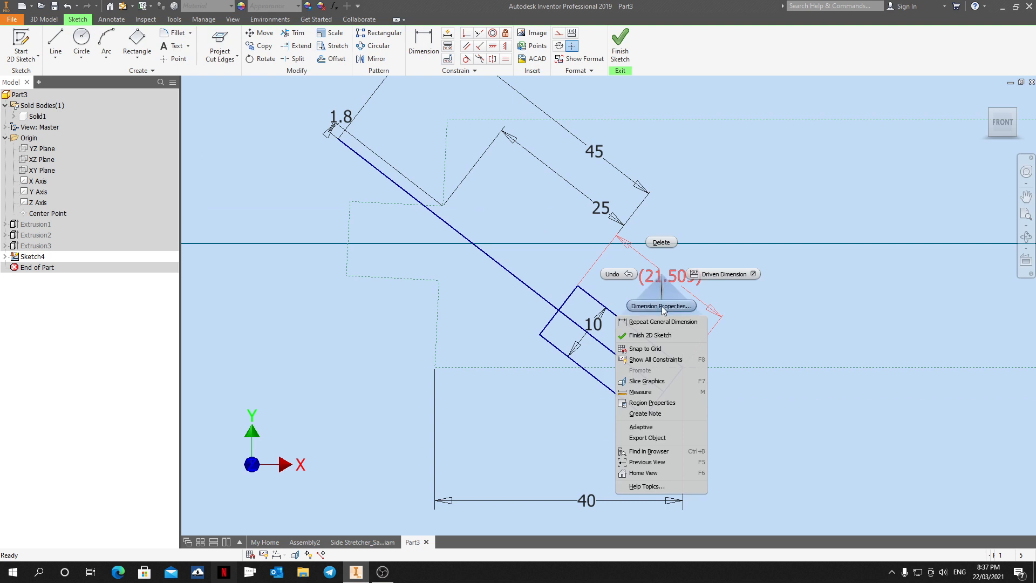
pyautogui.click(662, 306)
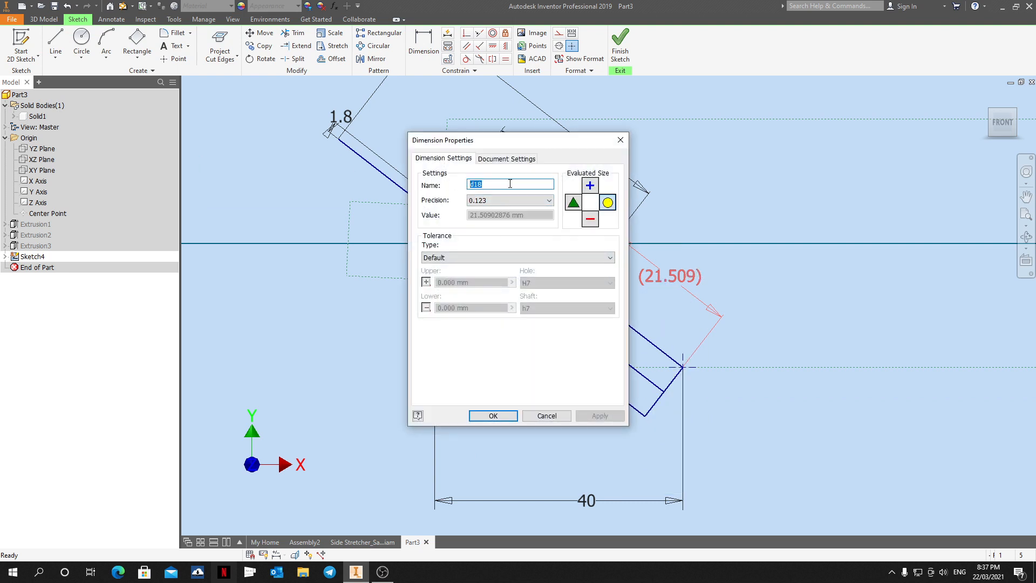
pyautogui.write('HEAD_01')
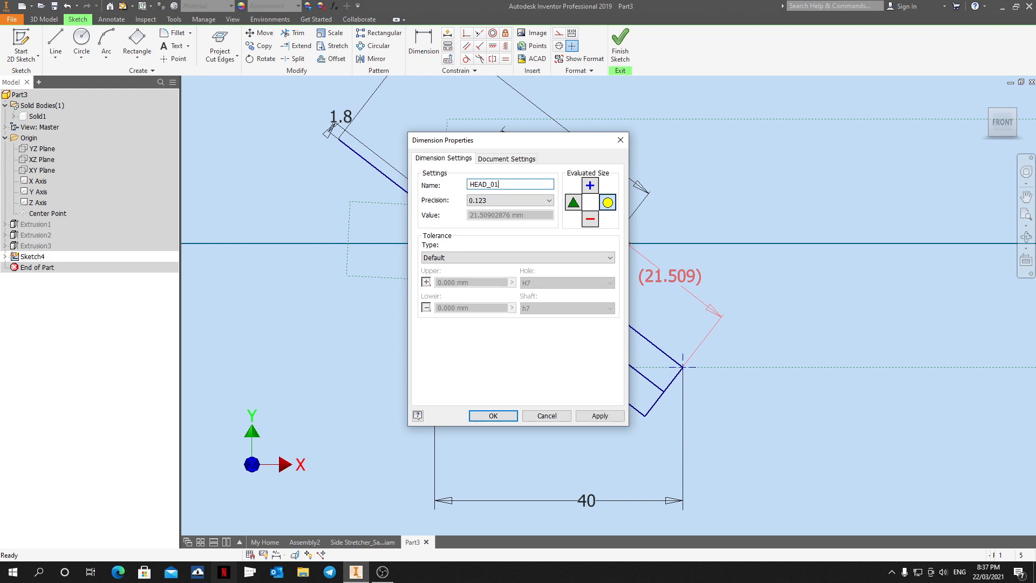
pyautogui.click(593, 415)
pyautogui.click(493, 416)
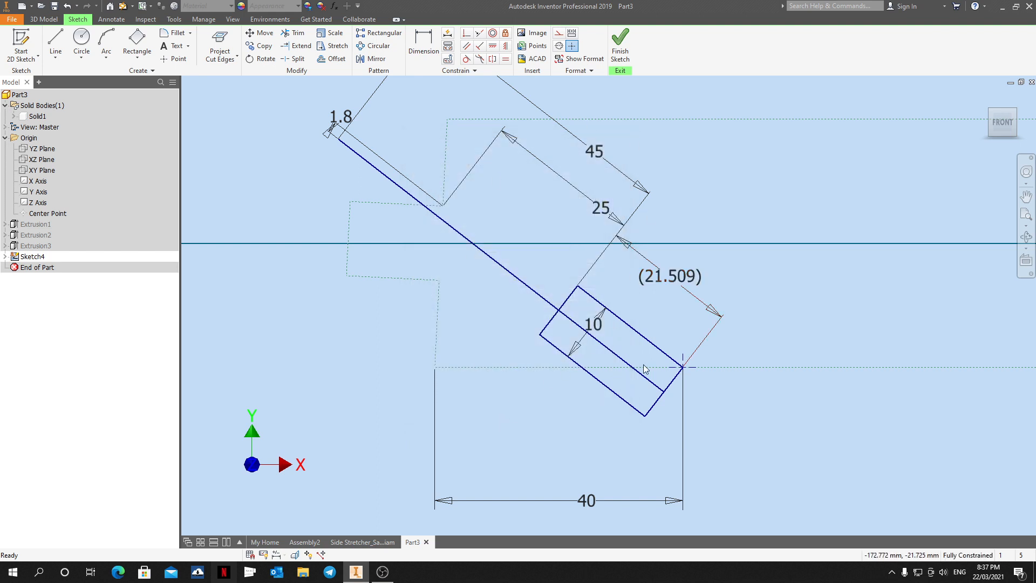
# Place a sketch point on the stretcher's lower edge near the right end and dimension it 40 mm from the lower right corner.
pyautogui.scroll(-3, 480, 328)
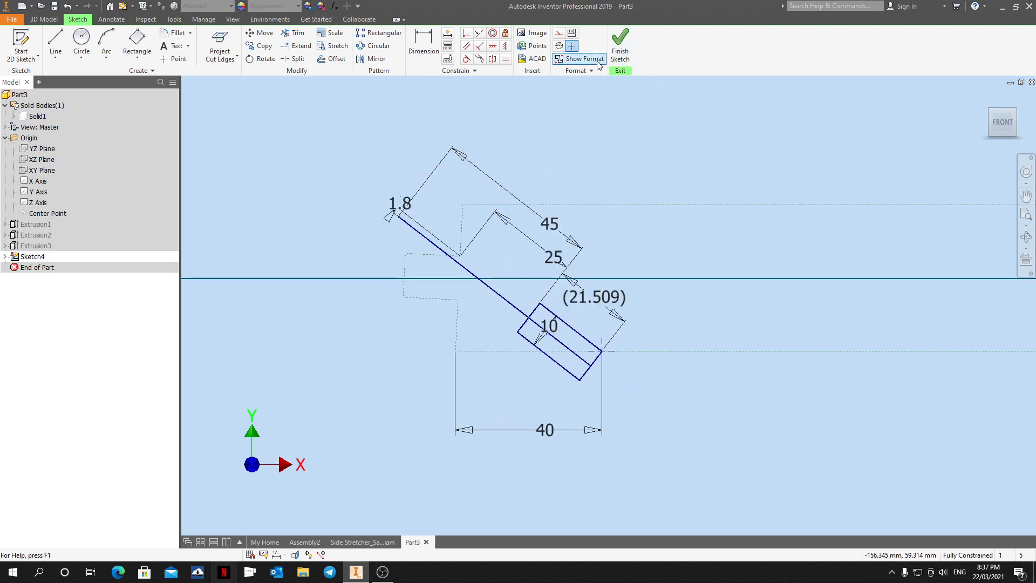
pyautogui.scroll(-3, 361, 259)
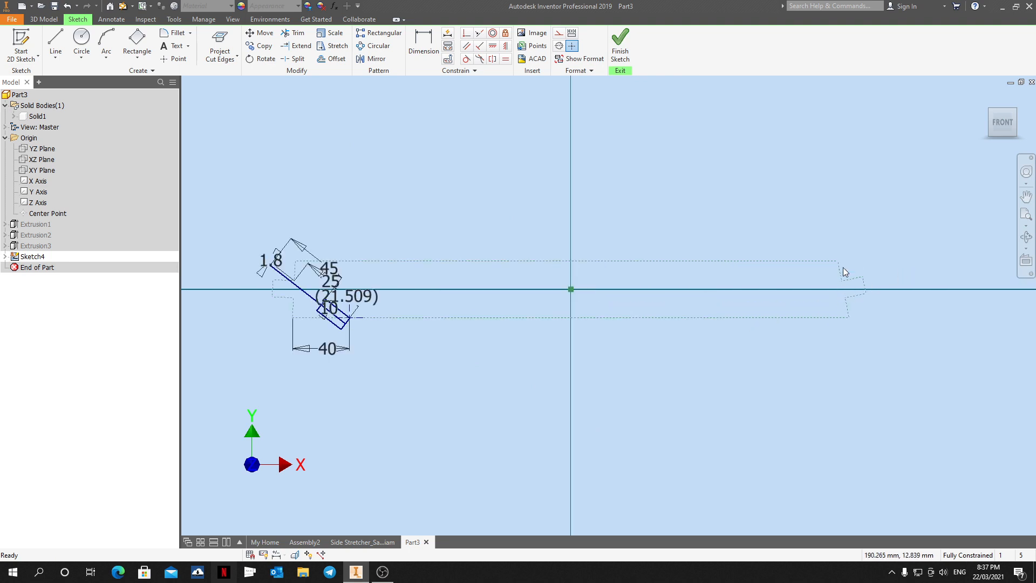
pyautogui.scroll(8, 831, 317)
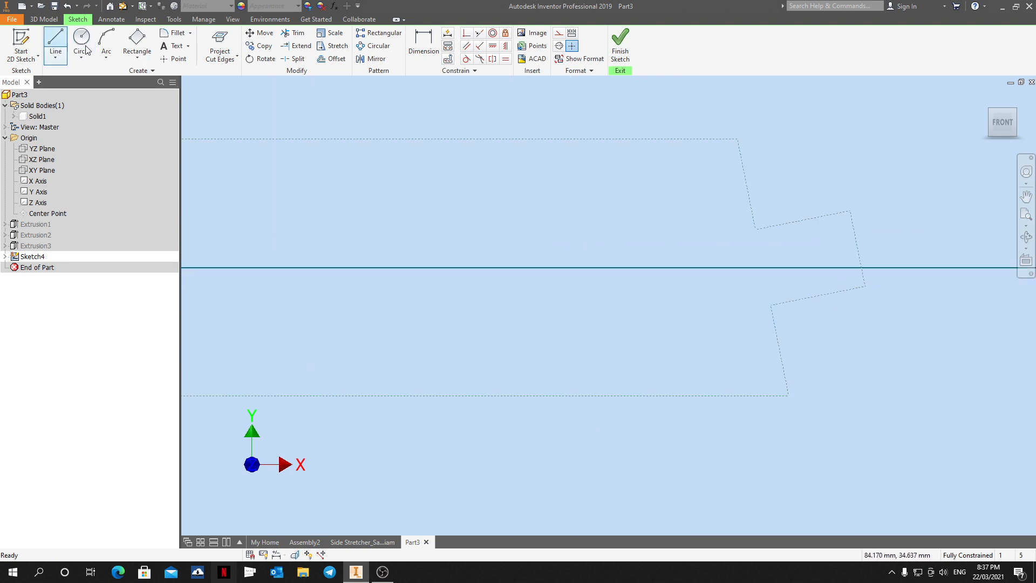
pyautogui.click(175, 58)
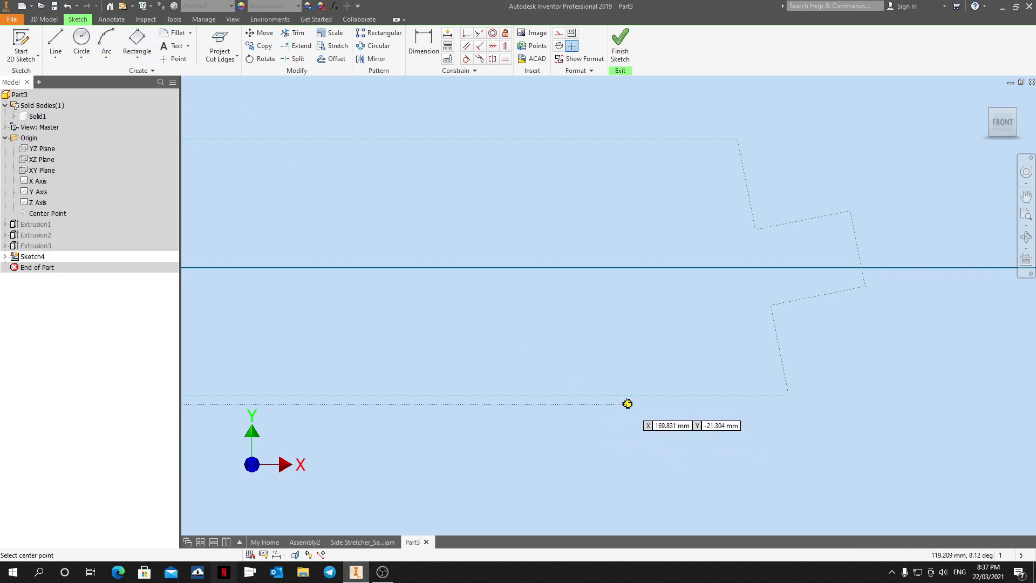
pyautogui.click(573, 395)
pyautogui.click(424, 44)
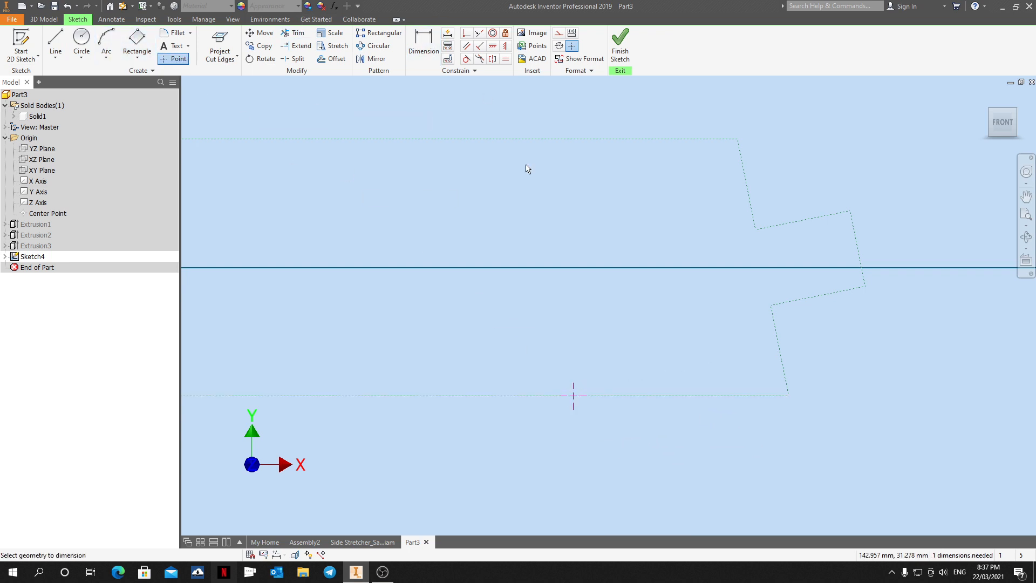
pyautogui.click(789, 397)
pyautogui.click(692, 449)
pyautogui.write('40')
pyautogui.press('Return')
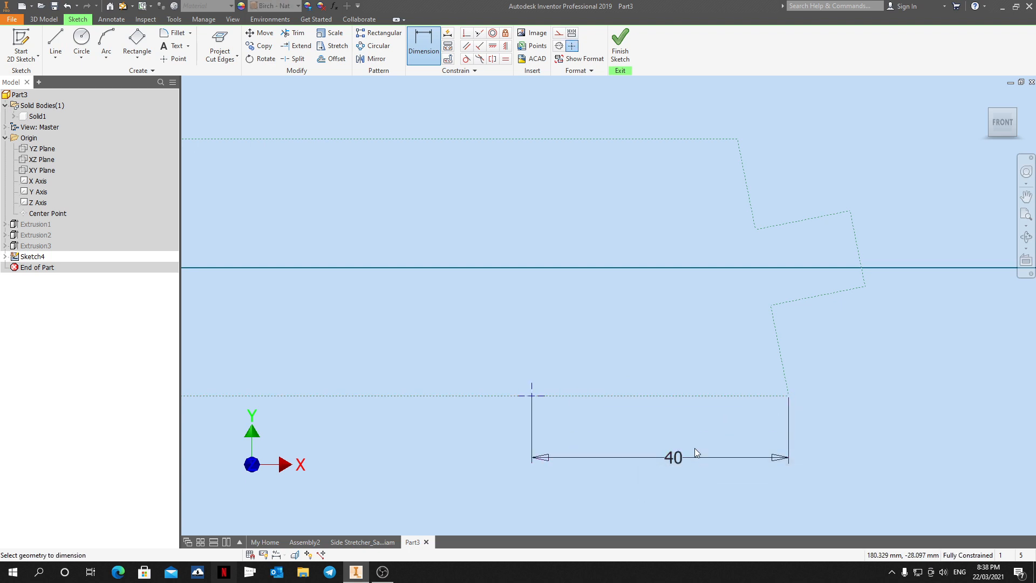
# Sketch an angled three-point rectangle starting at the new point, rising toward the right tenon with its width extending below the lower edge.
pyautogui.click(137, 41)
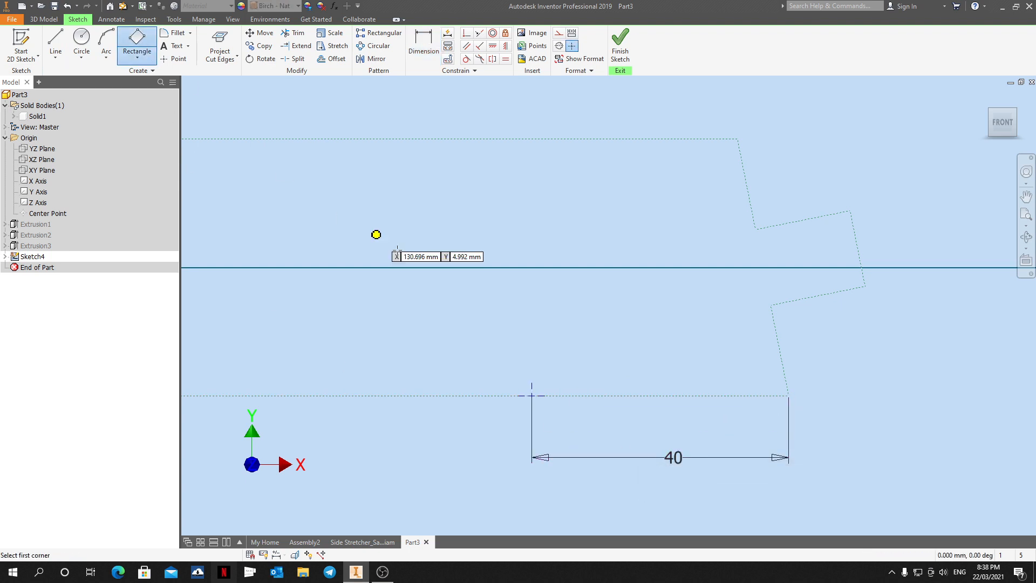
pyautogui.click(532, 396)
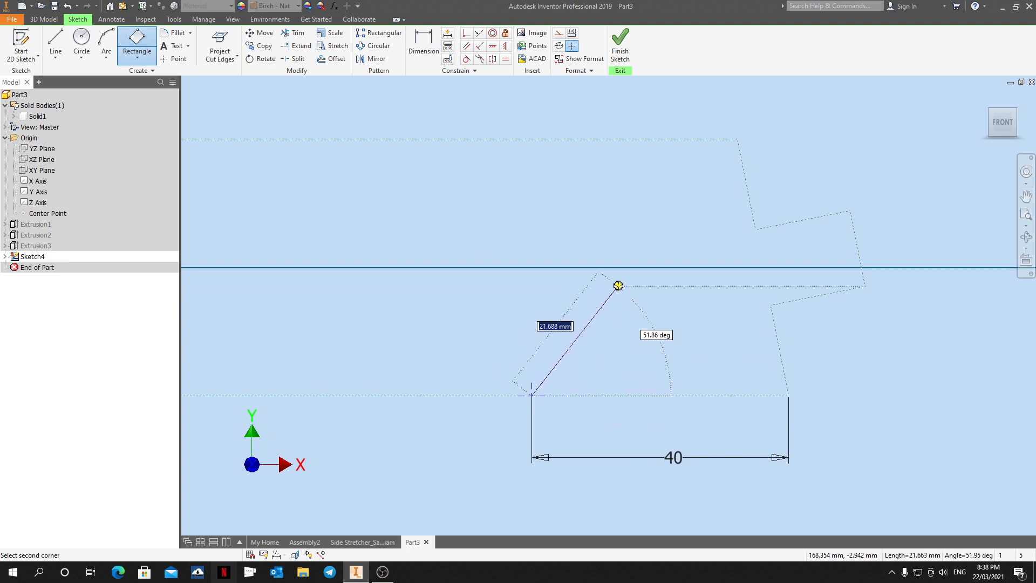
pyautogui.click(642, 286)
pyautogui.click(692, 338)
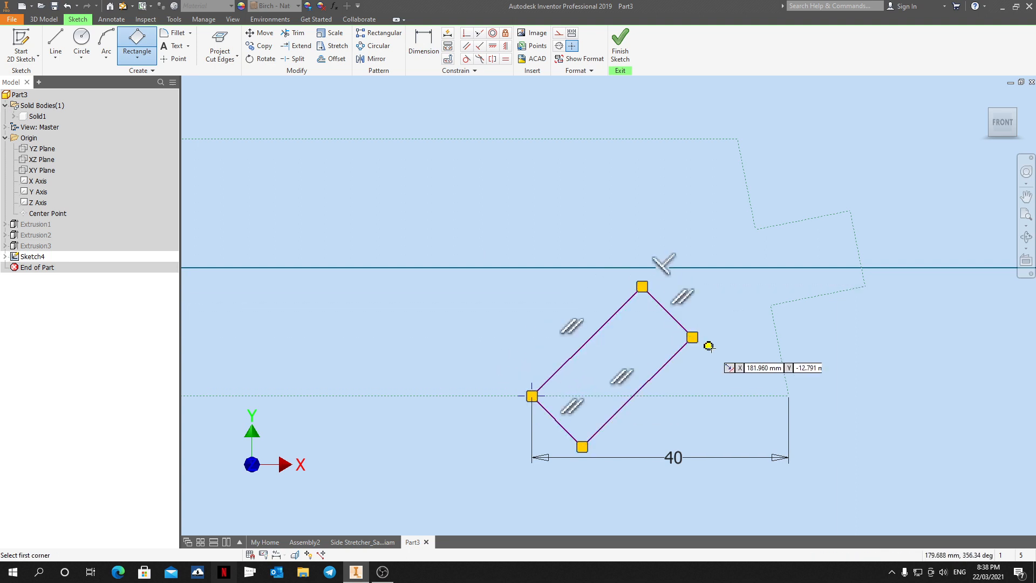
# Dimension the width of the right angled rectangle between its two long sides as 10 mm.
pyautogui.click(423, 46)
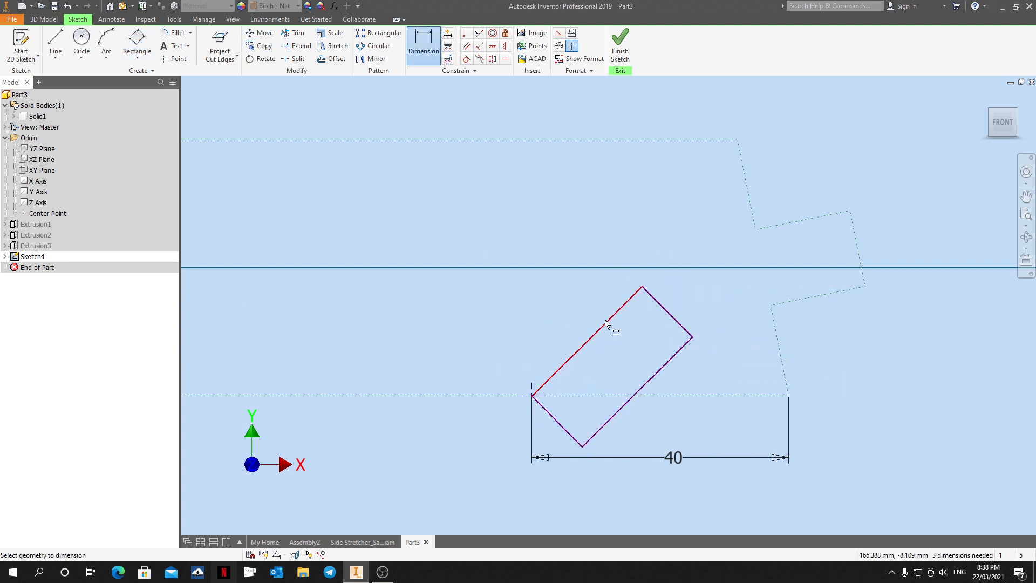
pyautogui.click(605, 321)
pyautogui.click(659, 370)
pyautogui.click(626, 344)
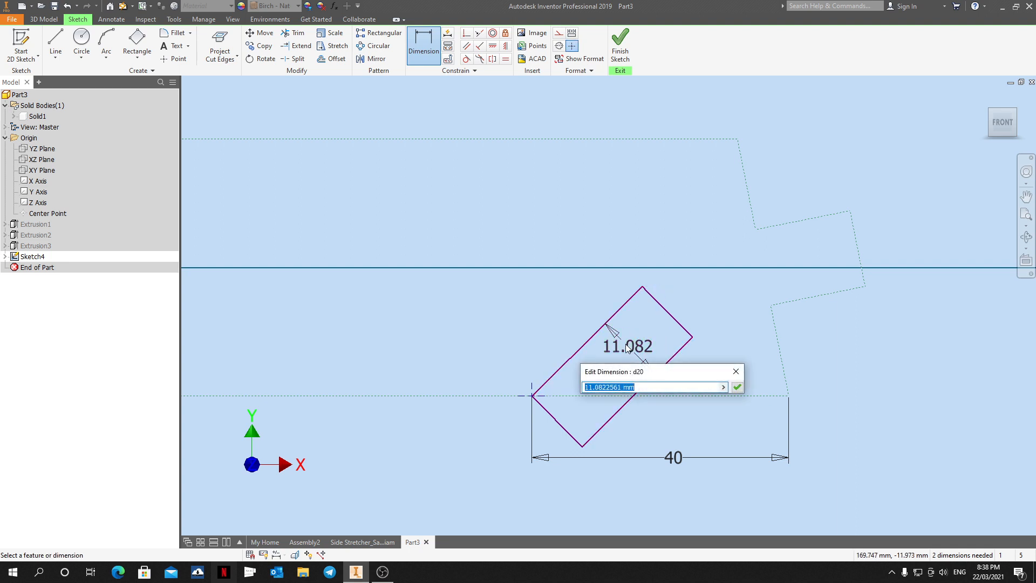
pyautogui.write('10')
pyautogui.press('Return')
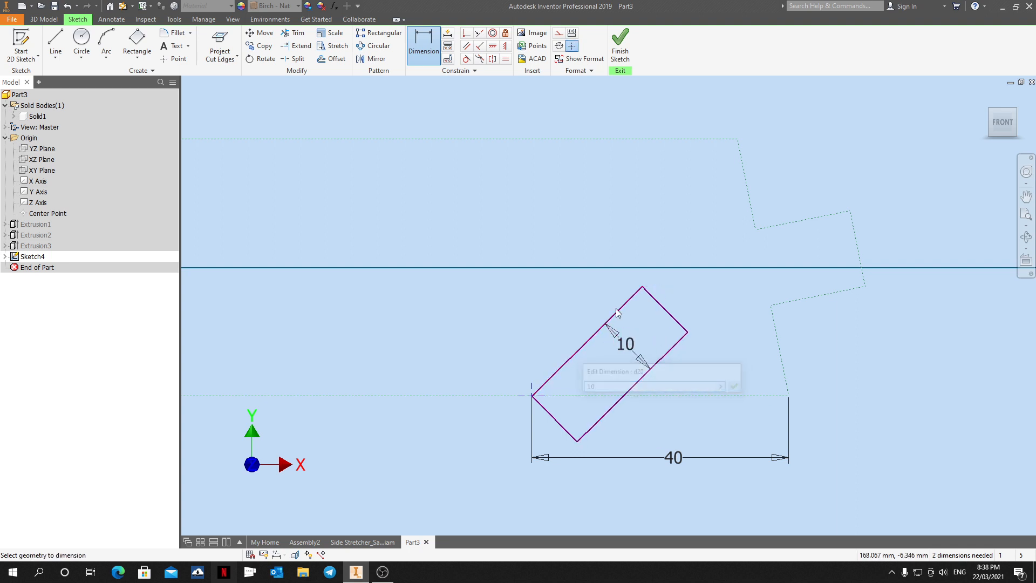
pyautogui.press('Escape')
# Draw a centre line from the midpoint of the rectangle's lower short side past the right tenon and make it parallel to the long sides.
pyautogui.press('l')
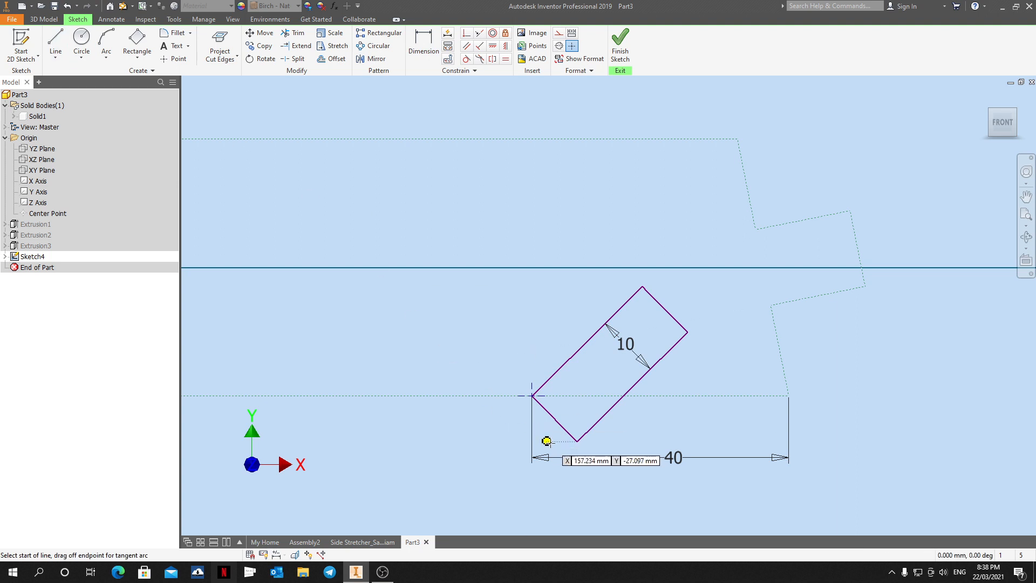
pyautogui.click(554, 418)
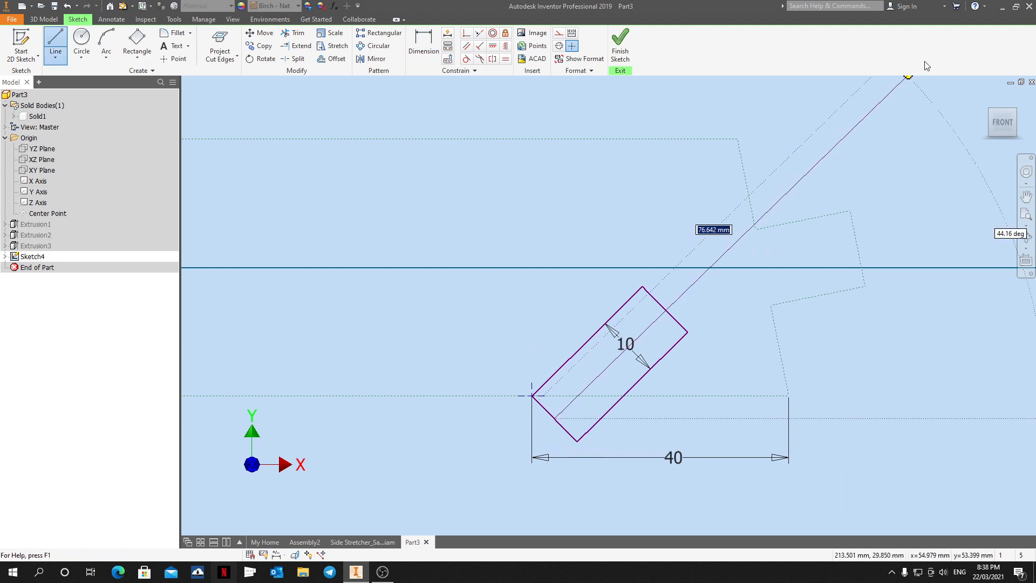
pyautogui.click(921, 110)
pyautogui.press('Escape')
pyautogui.click(467, 45)
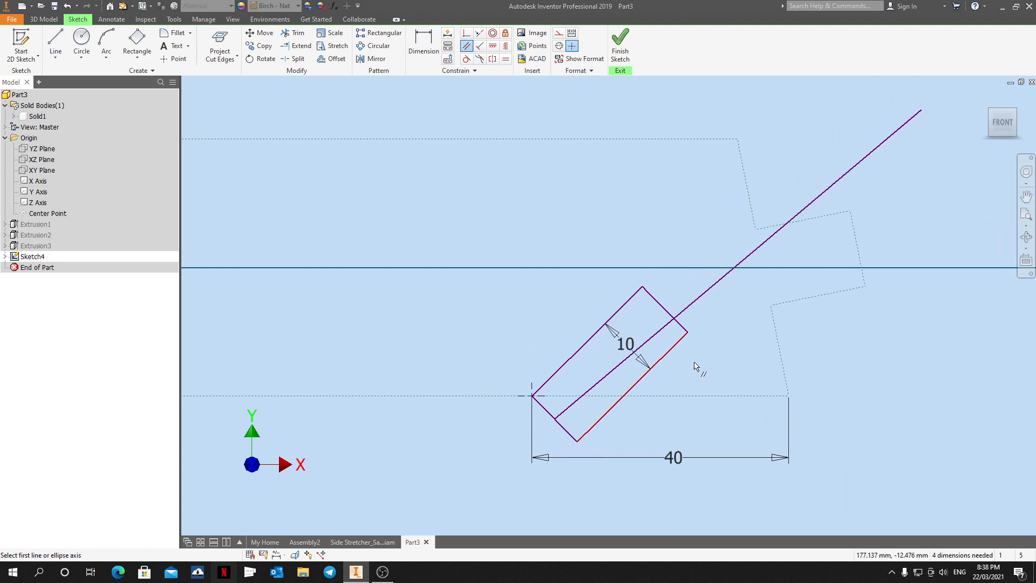
pyautogui.click(620, 369)
pyautogui.click(599, 332)
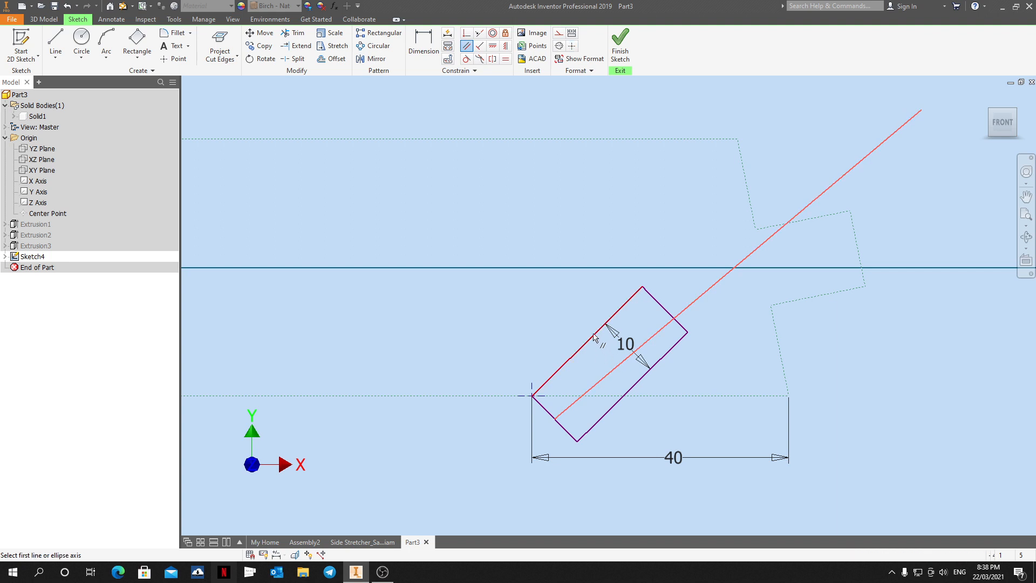
pyautogui.press('Escape')
# Dimension the centre line 1.8 mm from the inner corner where the right tenon's upper edge meets the shoulder.
pyautogui.moveTo(775, 212); pyautogui.dragTo(657, 206, button='middle')
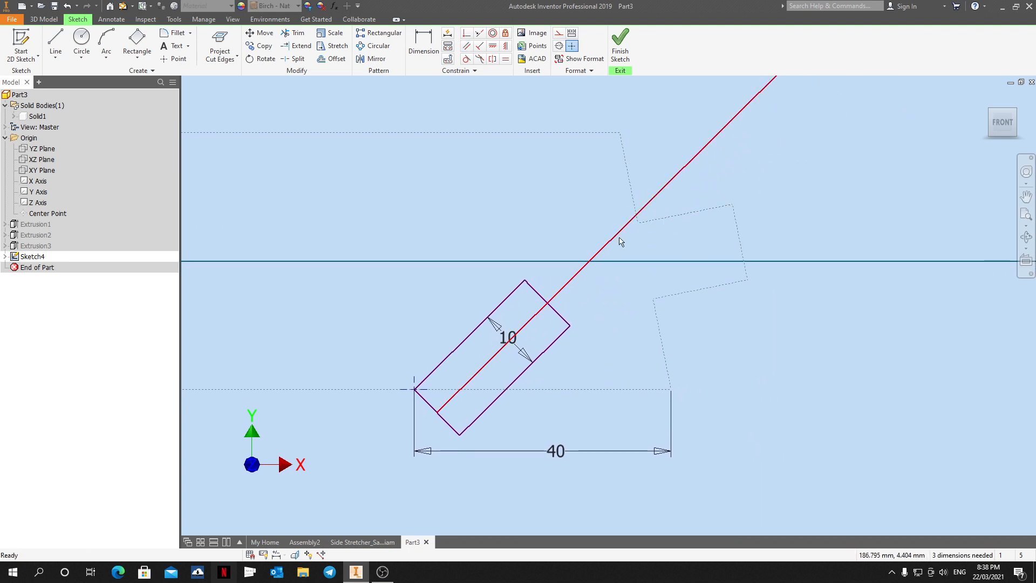
pyautogui.scroll(-3, 611, 214)
pyautogui.moveTo(657, 203); pyautogui.dragTo(685, 220)
pyautogui.press('d')
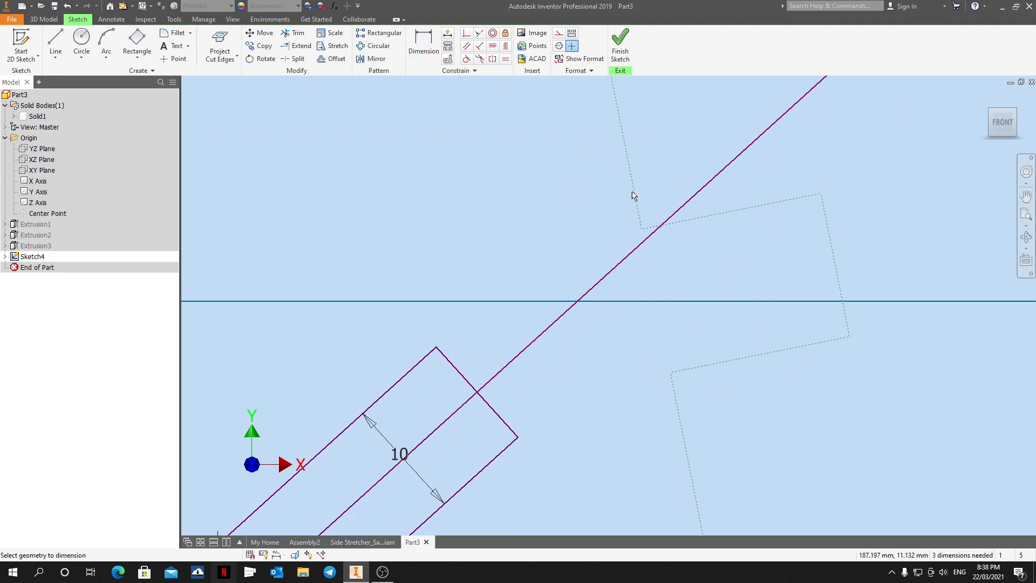
pyautogui.click(651, 237)
pyautogui.click(642, 227)
pyautogui.click(674, 171)
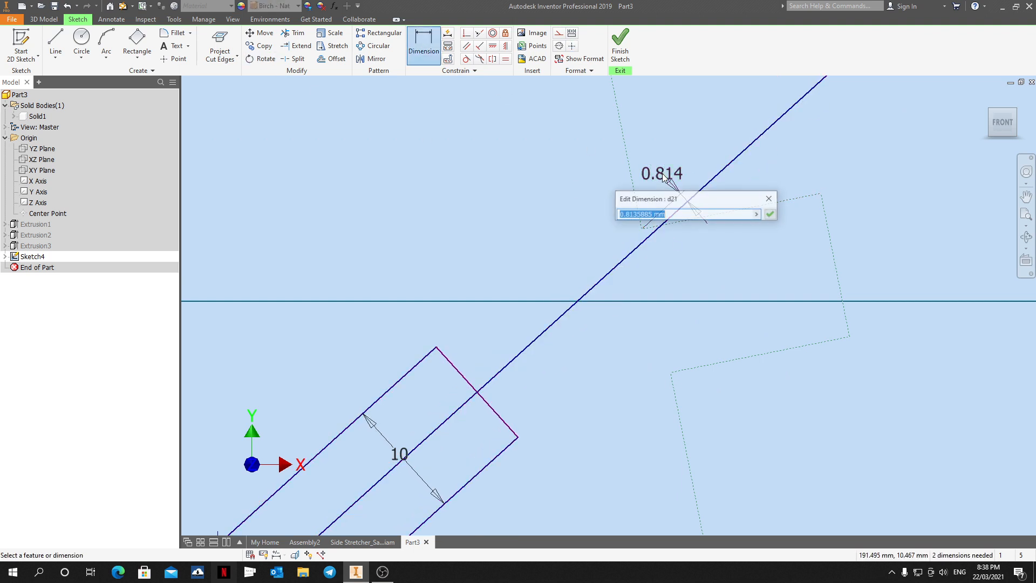
pyautogui.write('1.8')
pyautogui.press('Return')
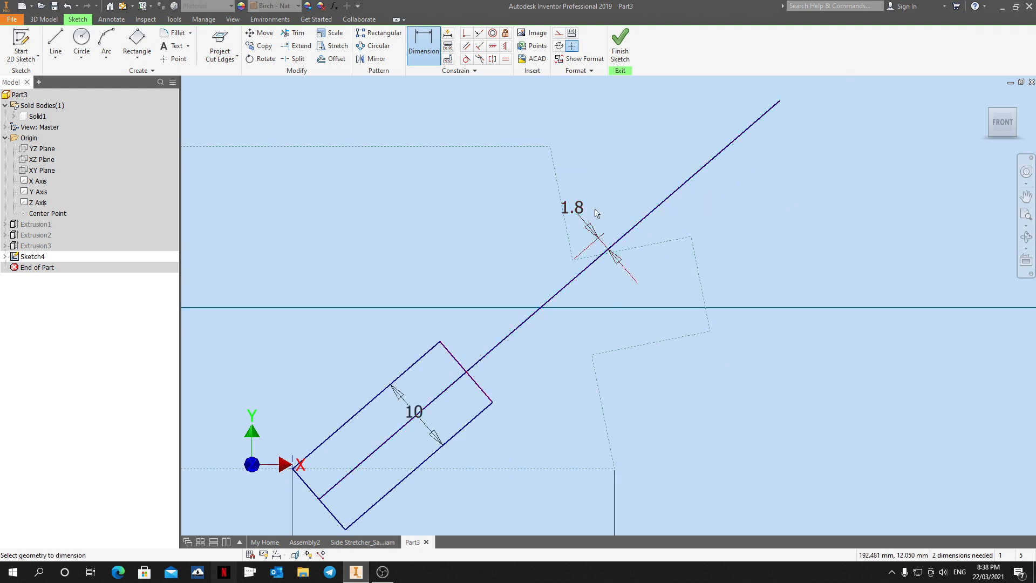
pyautogui.press('Escape')
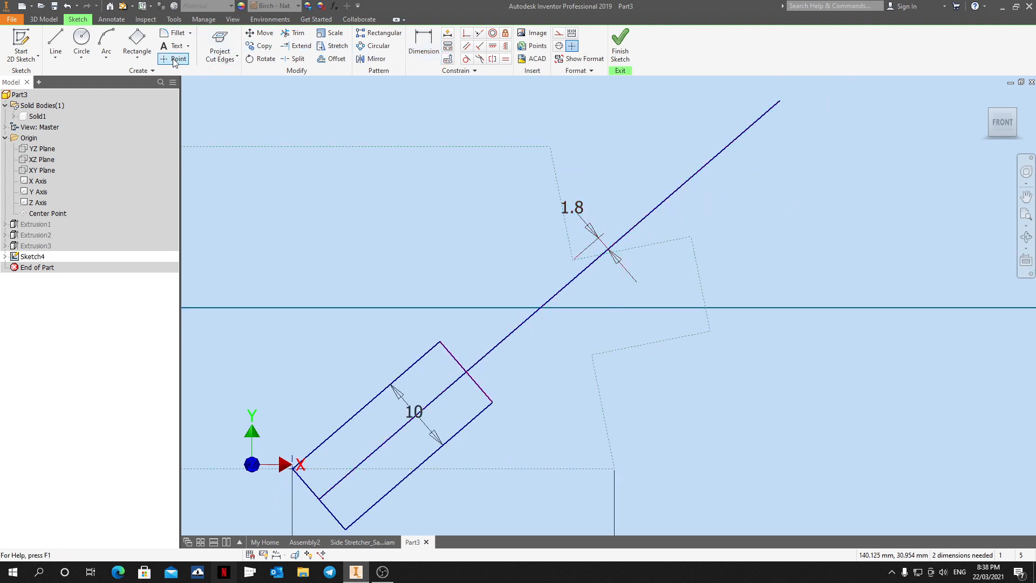
# Dimension the rectangle's upper short side 25 mm from the upper inner corner of the right tenon.
pyautogui.click(423, 44)
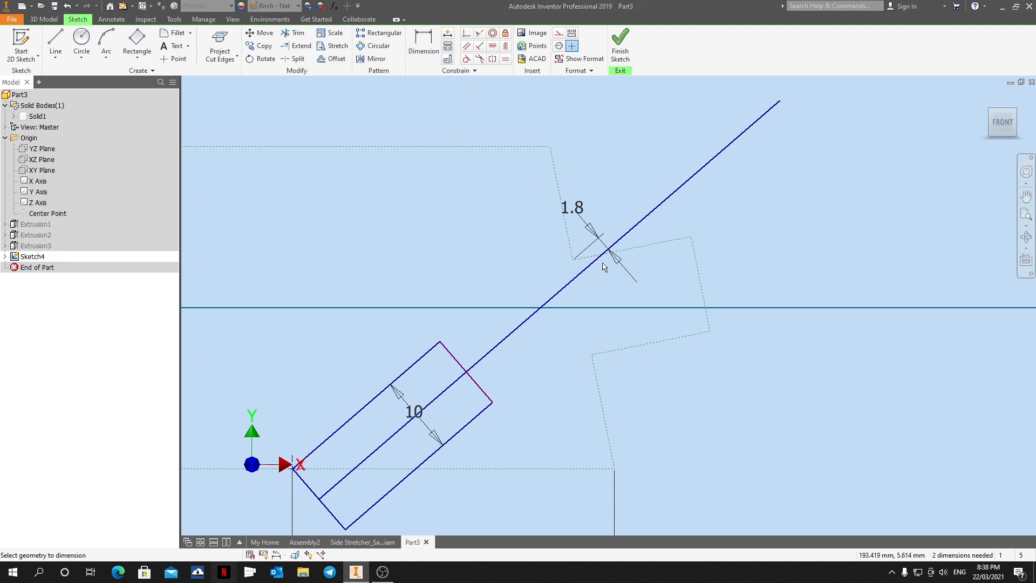
pyautogui.click(572, 261)
pyautogui.click(381, 256)
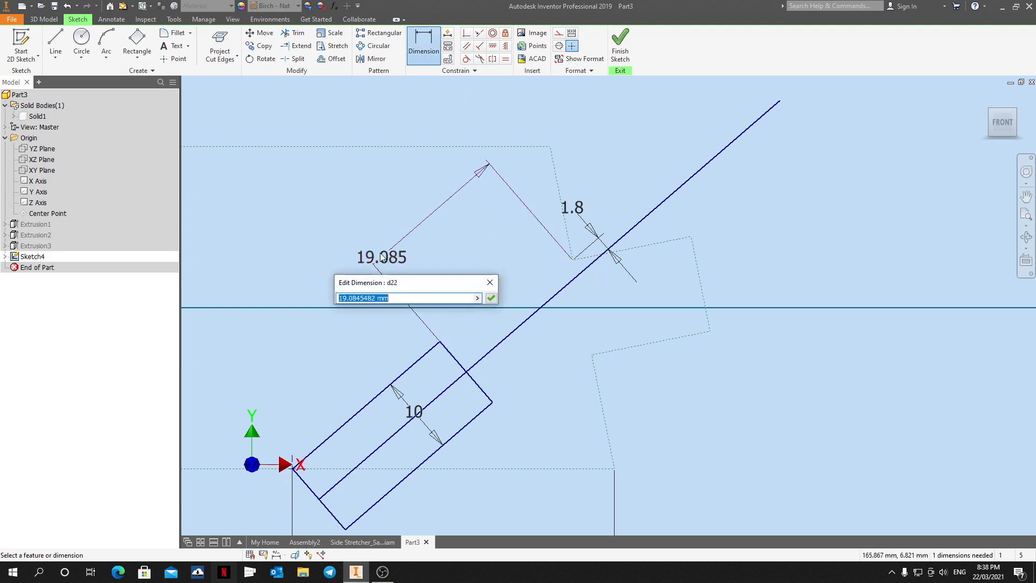
pyautogui.write('25')
pyautogui.press('Return')
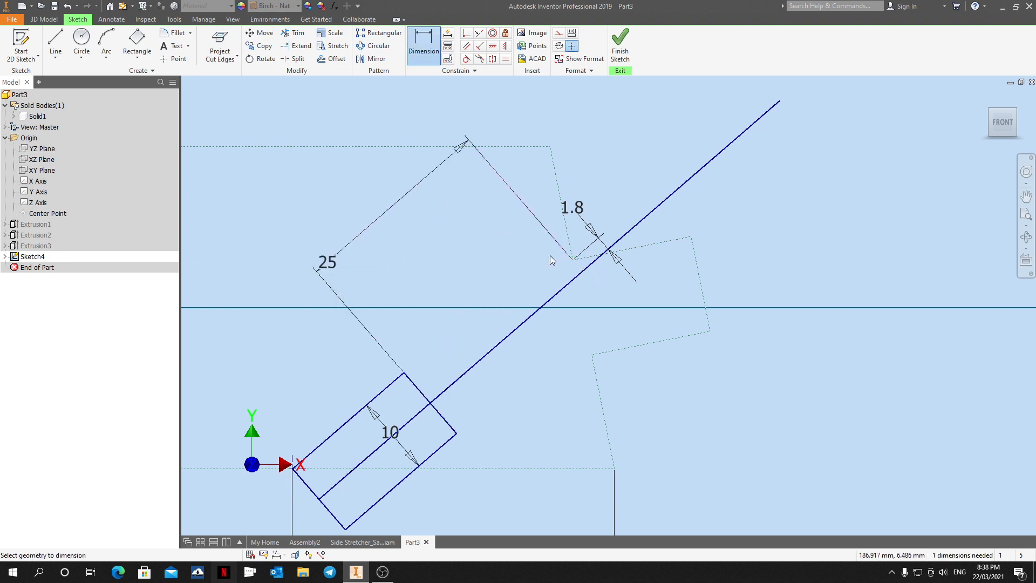
# Dimension the distance from the rectangle's upper short side to the centre line's far endpoint as 45 mm.
pyautogui.click(422, 393)
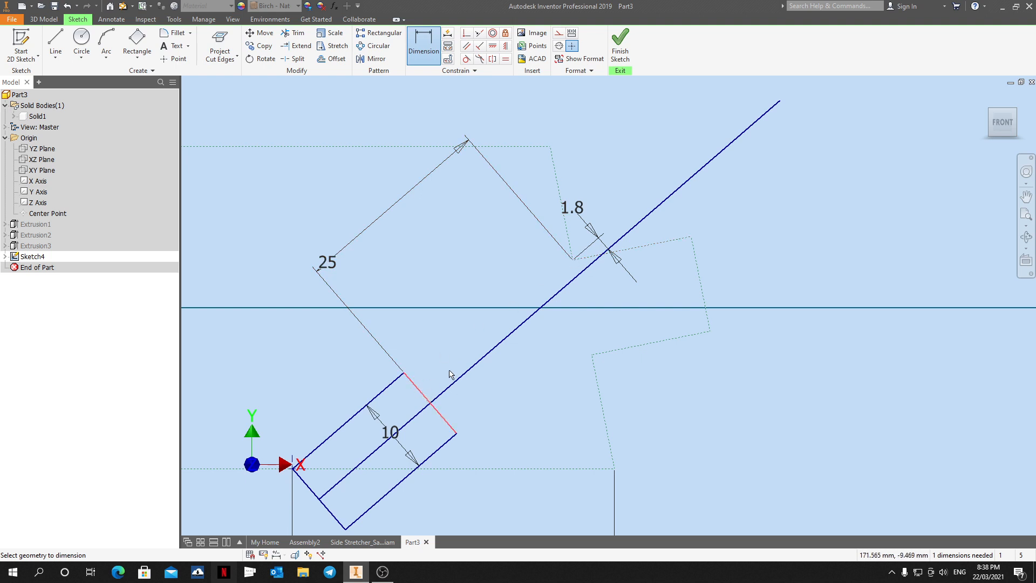
pyautogui.click(780, 101)
pyautogui.scroll(3, 766, 191)
pyautogui.click(799, 325)
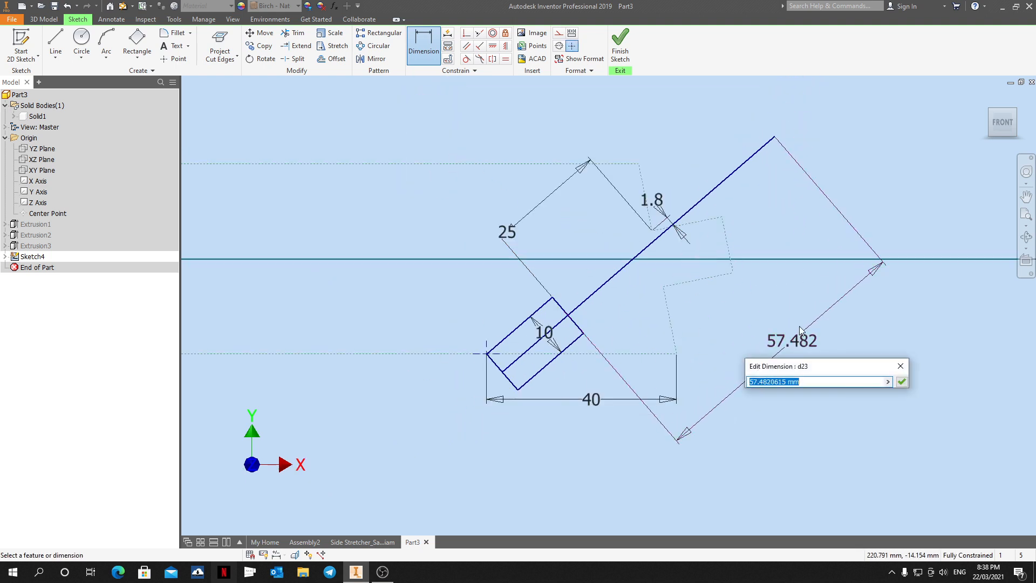
pyautogui.write('45')
pyautogui.press('Return')
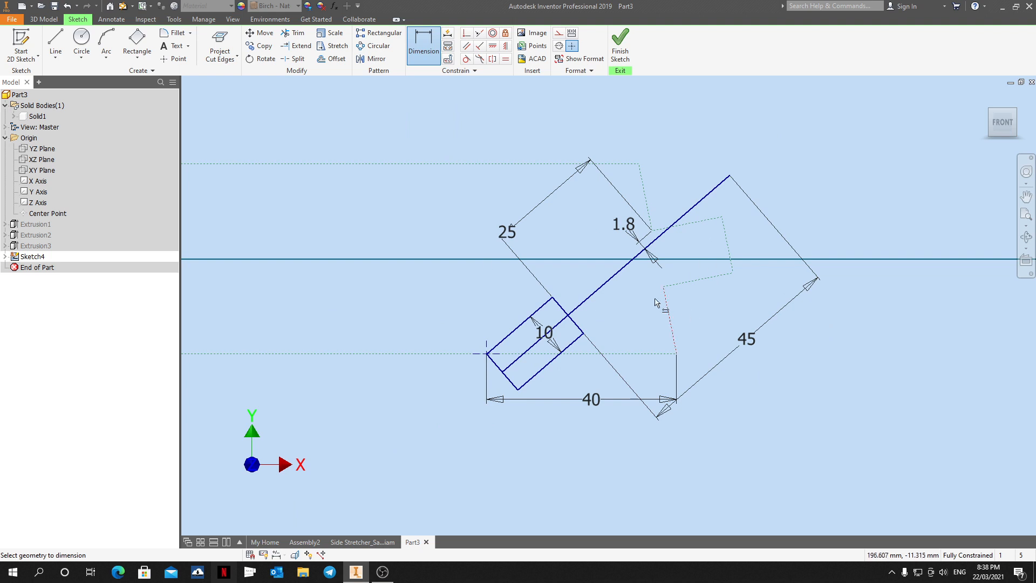
# Add a driven dimension for the right rectangle's length between its two short sides.
pyautogui.scroll(-3, 567, 315)
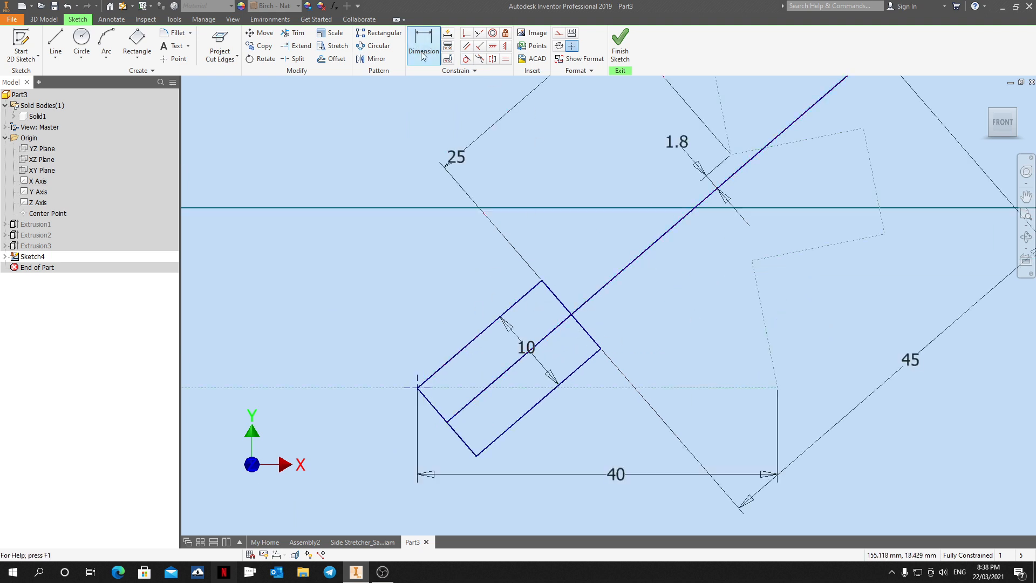
pyautogui.click(437, 411)
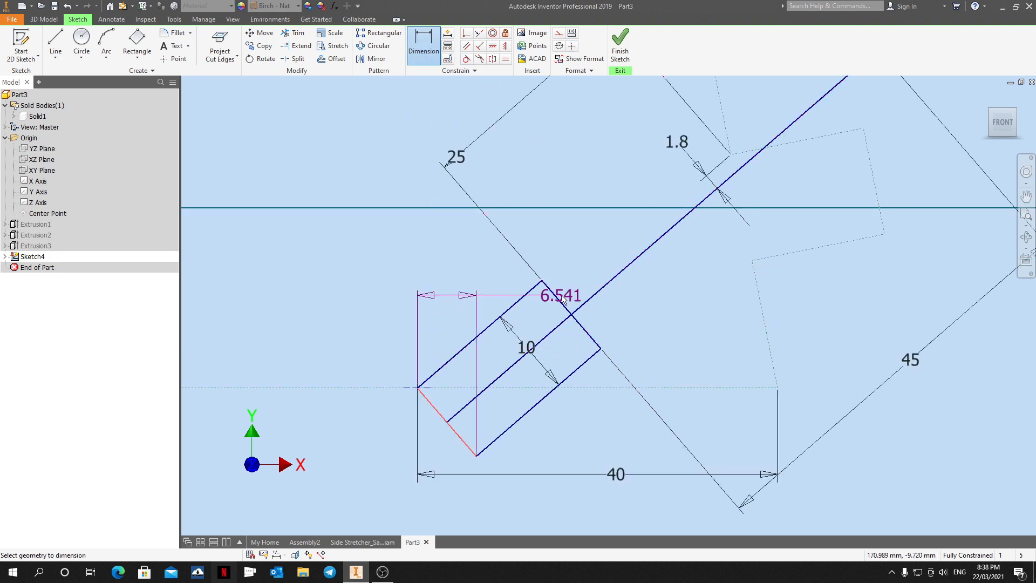
pyautogui.click(563, 306)
pyautogui.click(360, 246)
pyautogui.click(236, 100)
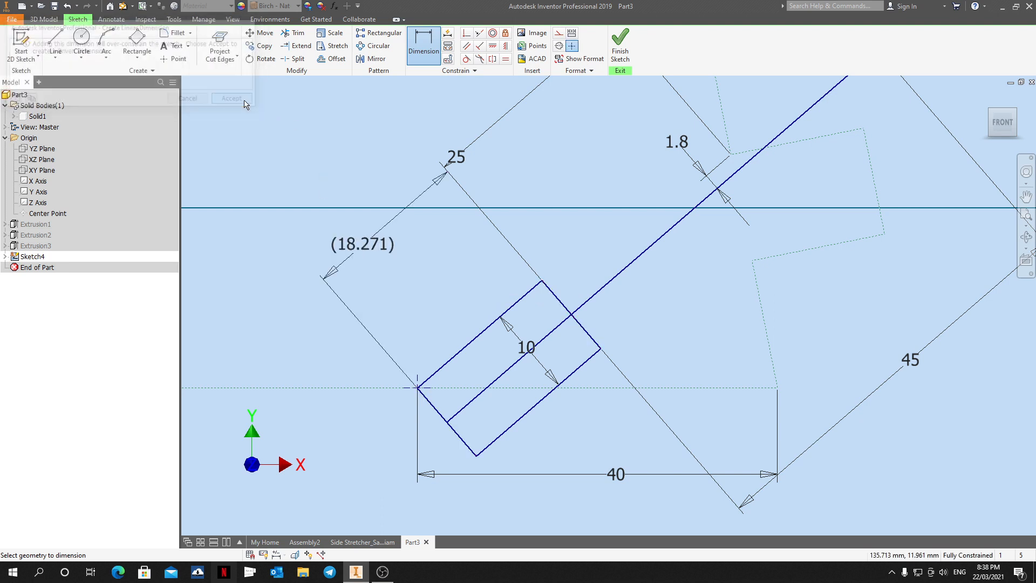
pyautogui.press('Escape')
# Rename the right rectangle's driven length dimension to HEAD_02.
pyautogui.rightClick(380, 240)
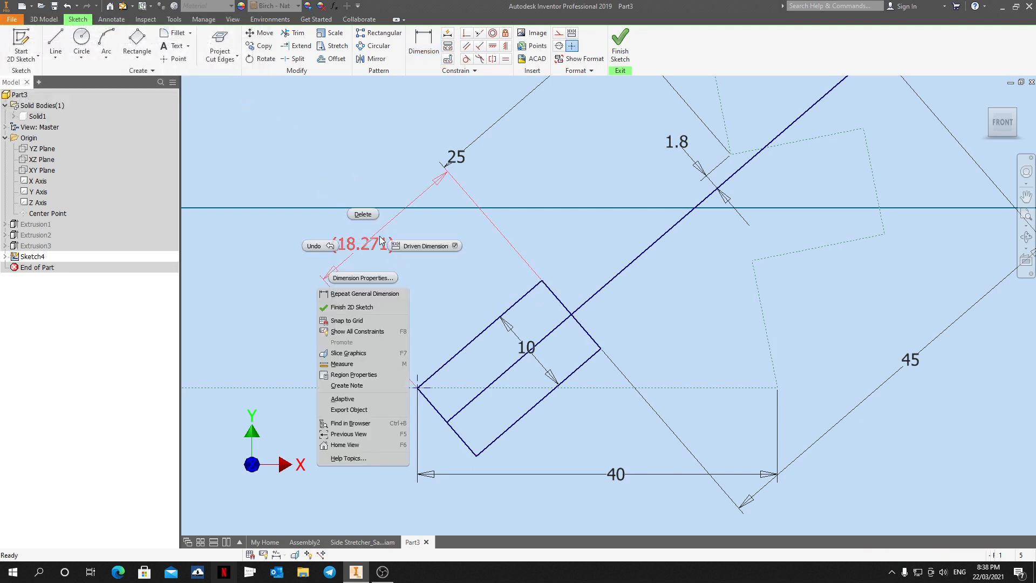
pyautogui.click(371, 278)
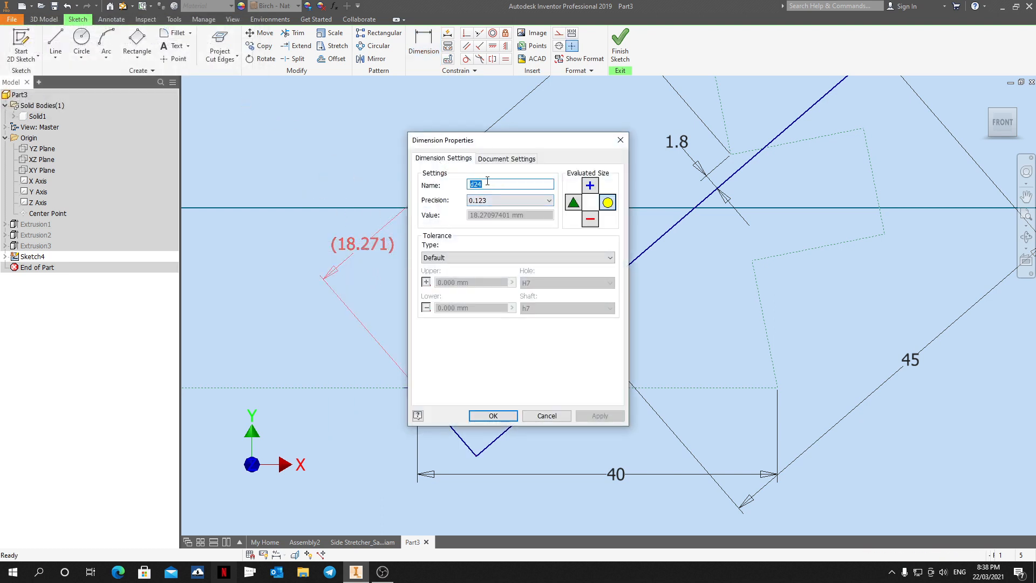
pyautogui.write('HEAD_02')
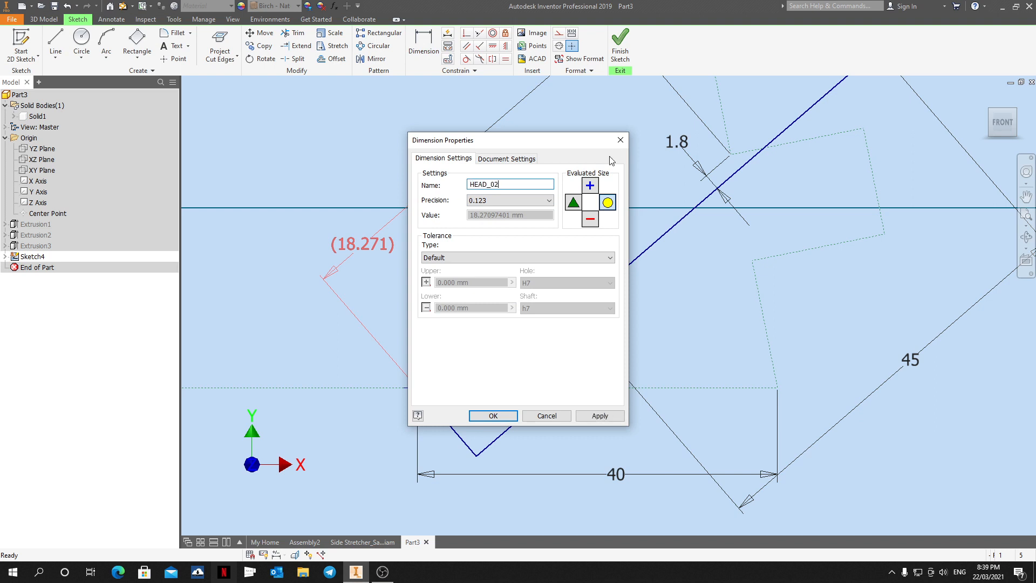
pyautogui.click(493, 415)
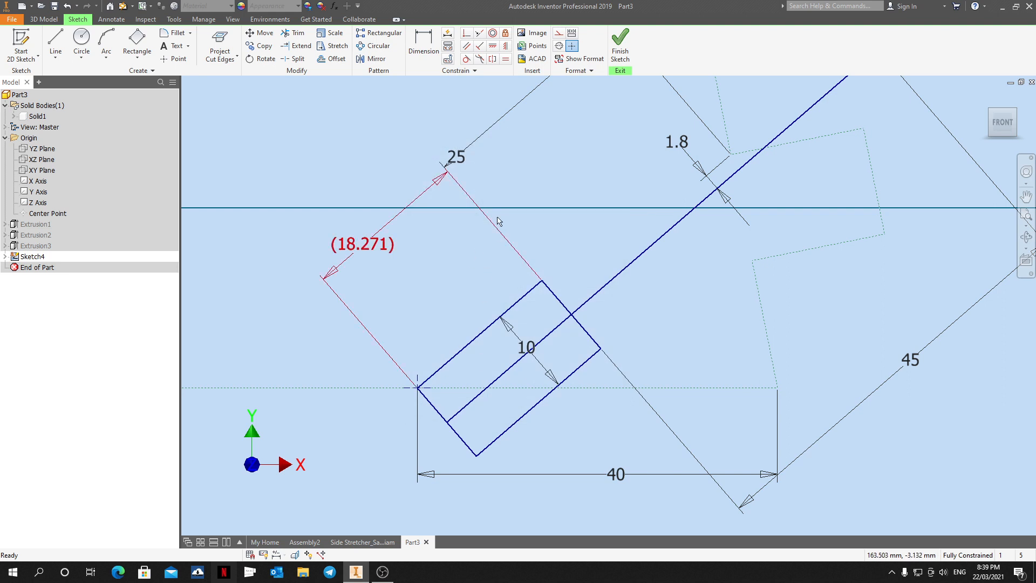
# Finish the sketch containing both angled hole profiles.
pyautogui.scroll(-10, 556, 324)
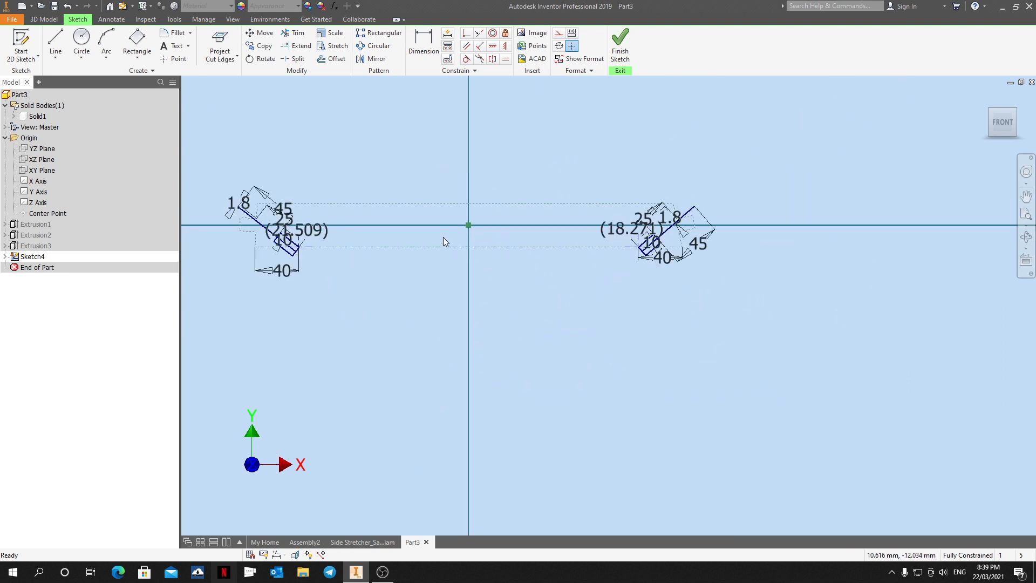
pyautogui.click(620, 46)
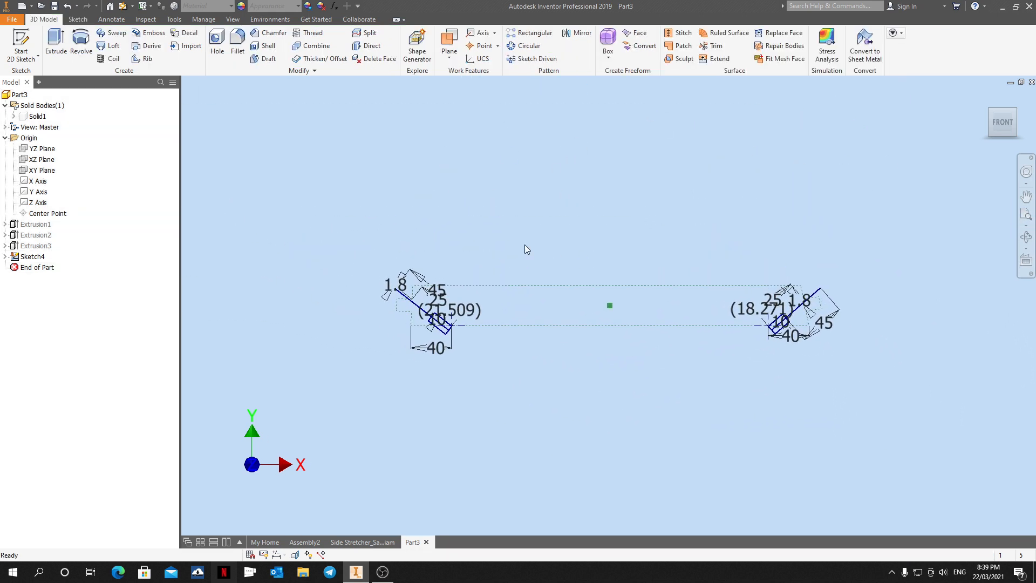
pyautogui.scroll(3, 402, 339)
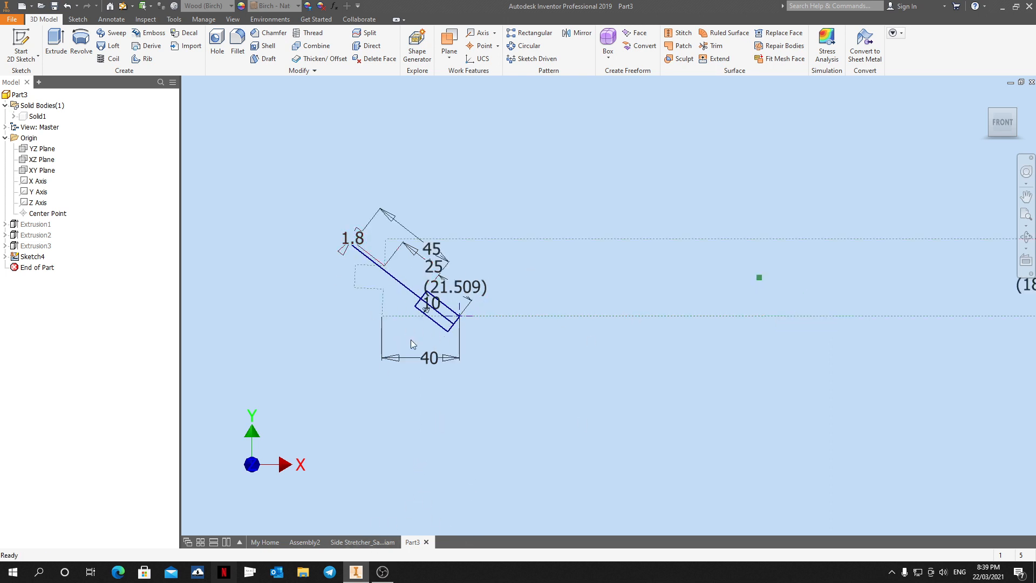
# Switch to the Side Stretcher sample assembly and examine how the boring bit sits in the left angled stepped hole from several angles.
pyautogui.click(362, 542)
pyautogui.scroll(-3, 519, 296)
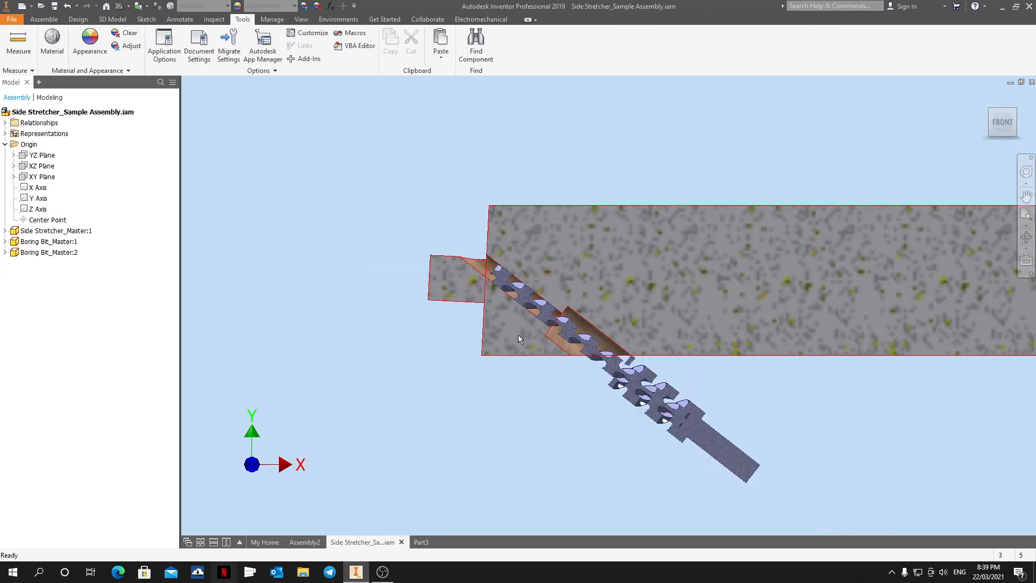
pyautogui.keyDown('shift'); pyautogui.moveTo(585, 373); pyautogui.dragTo(537, 310, button='middle'); pyautogui.keyUp('shift')
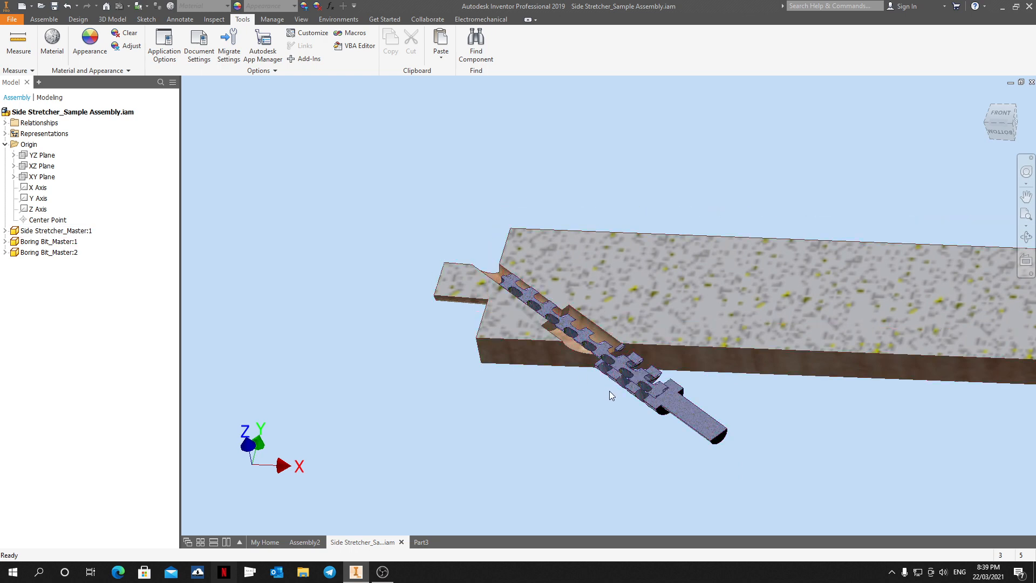
pyautogui.scroll(2, 612, 395)
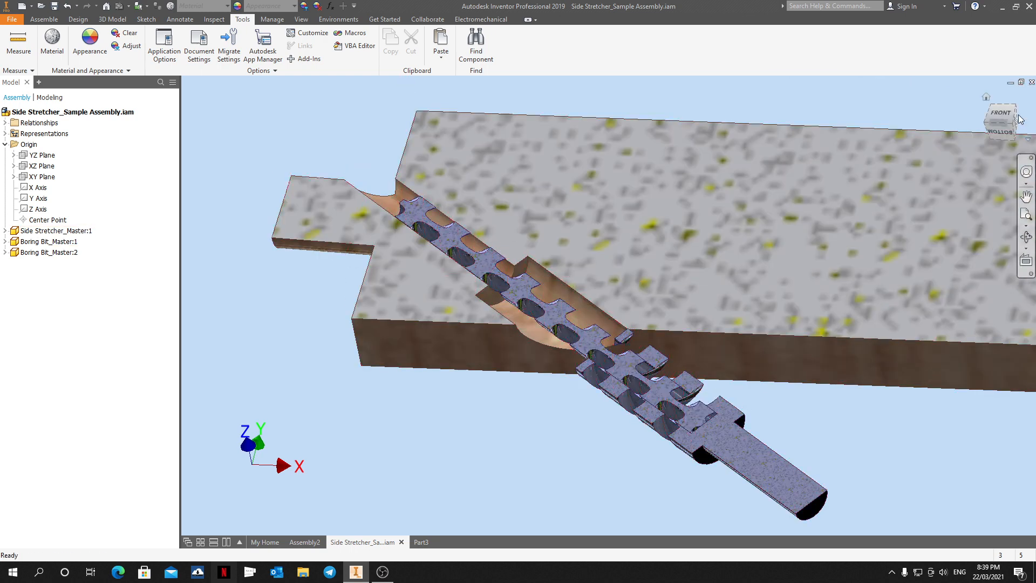
pyautogui.click(1001, 114)
pyautogui.scroll(2, 438, 306)
pyautogui.scroll(1, 438, 306)
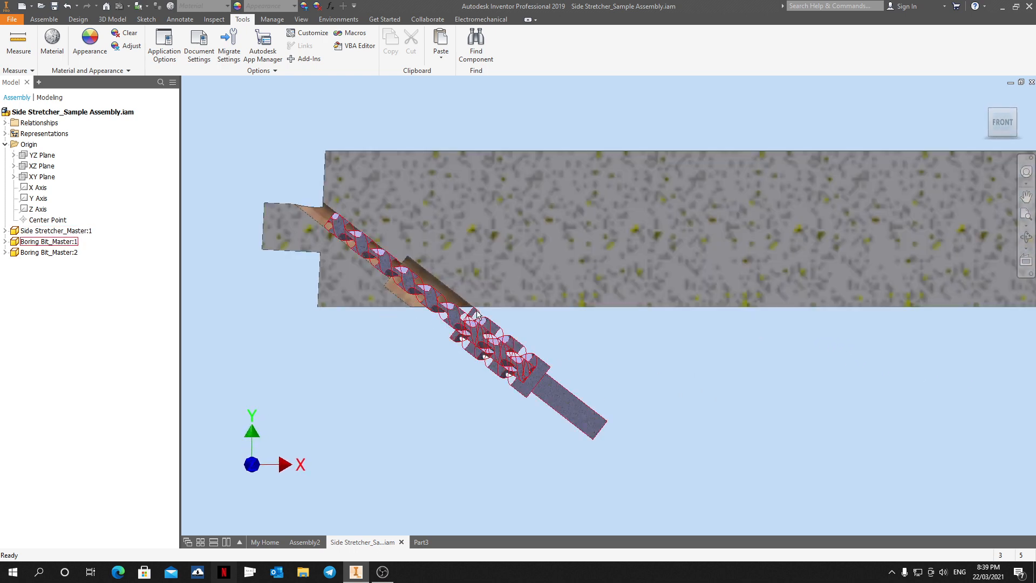
pyautogui.scroll(3, 476, 311)
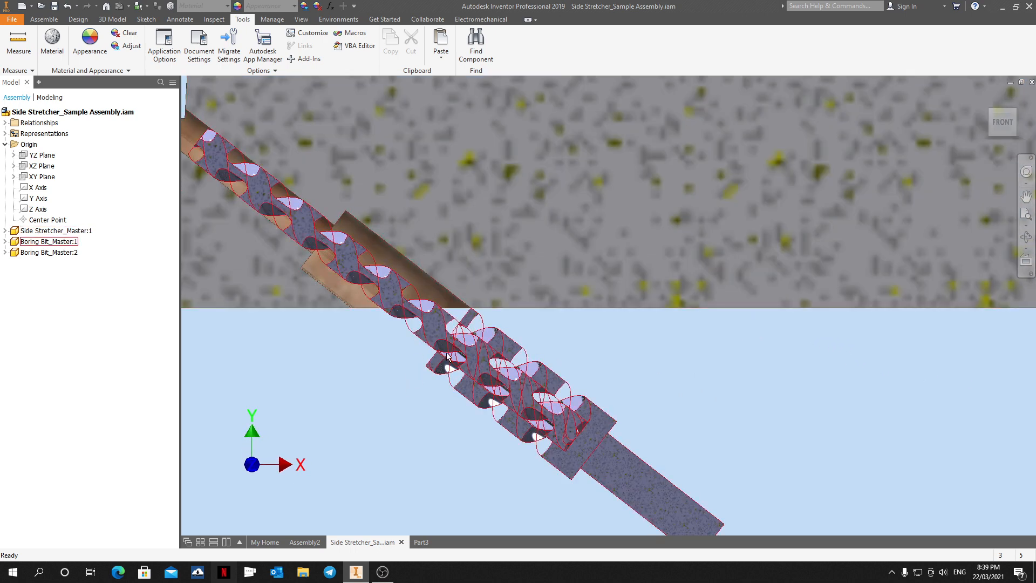
pyautogui.scroll(-4, 448, 357)
pyautogui.keyDown('shift'); pyautogui.moveTo(555, 412); pyautogui.dragTo(492, 362, button='middle'); pyautogui.keyUp('shift')
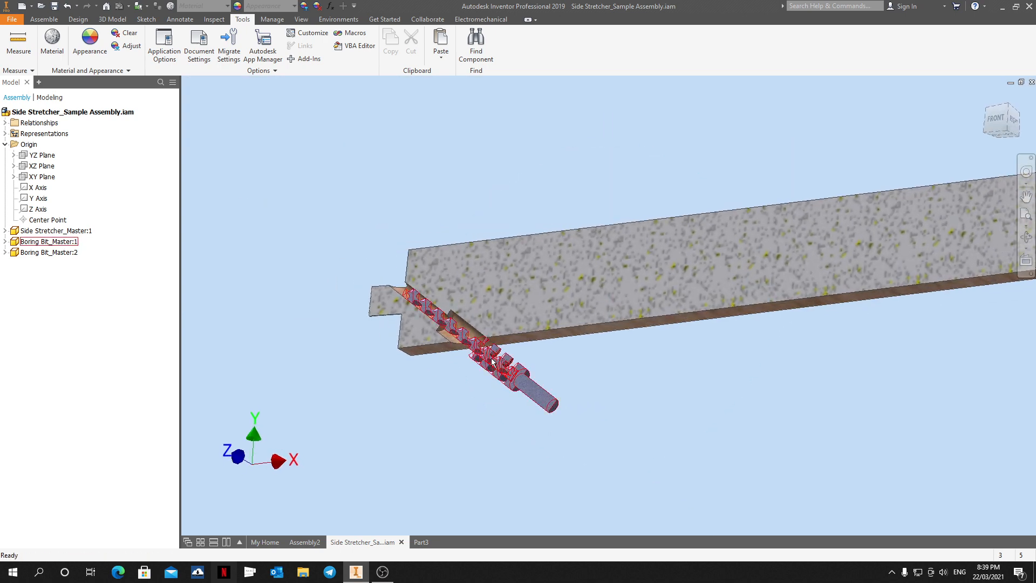
pyautogui.scroll(1, 492, 361)
pyautogui.scroll(3, 488, 356)
pyautogui.scroll(-4, 575, 298)
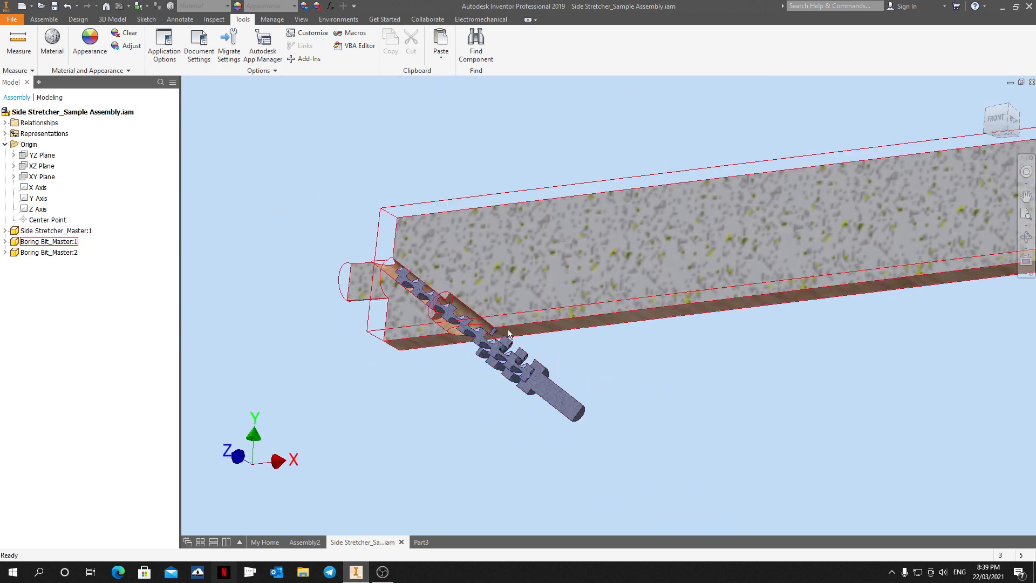
# Open the side stretcher for in-place editing in the sample assembly and make Work Plane1 and Work Plane2 visible.
pyautogui.click(577, 296)
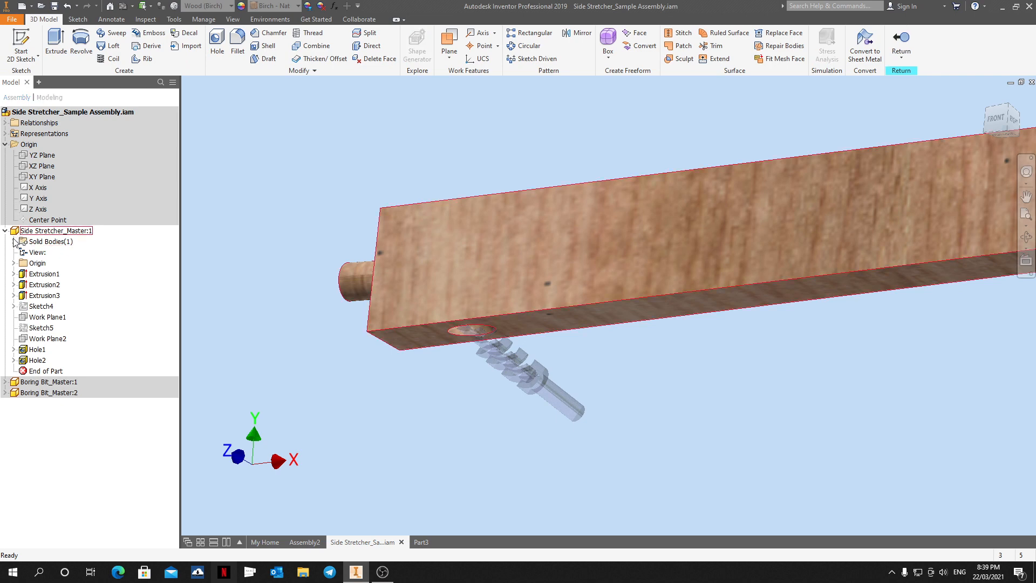
pyautogui.click(40, 319)
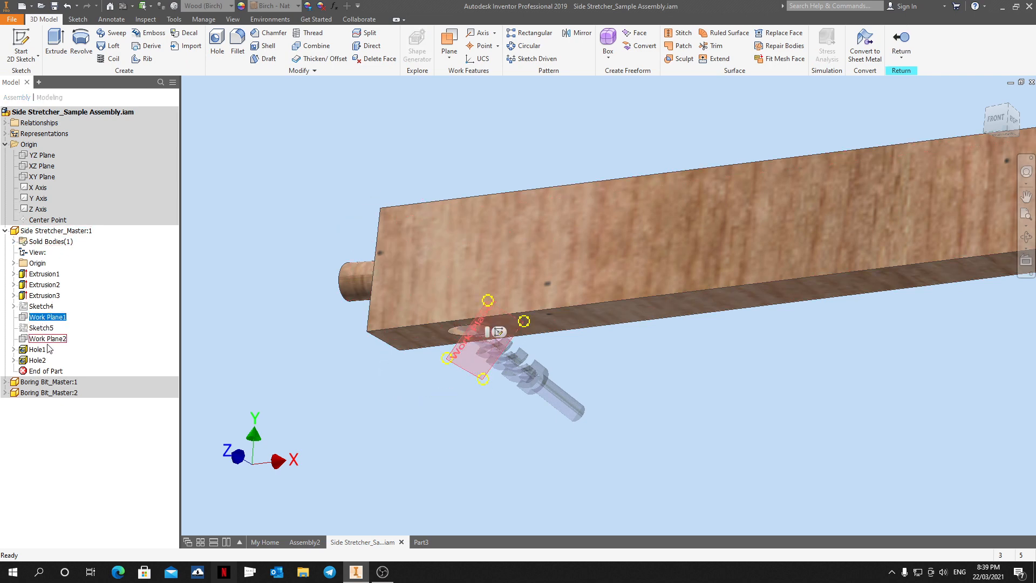
pyautogui.keyDown('ctrl'); pyautogui.click(47, 339); pyautogui.keyUp('ctrl')
pyautogui.rightClick(46, 340)
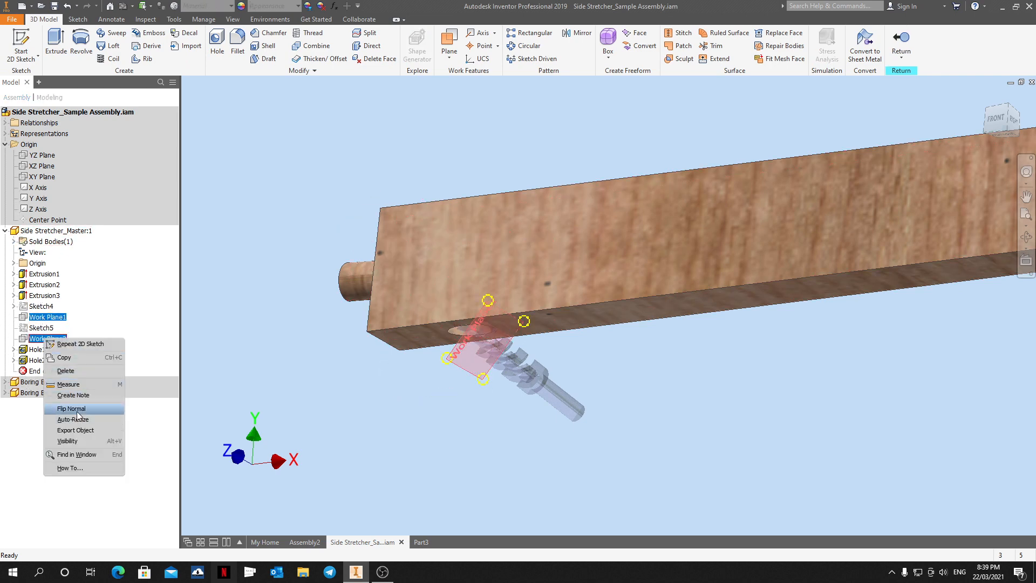
pyautogui.click(68, 442)
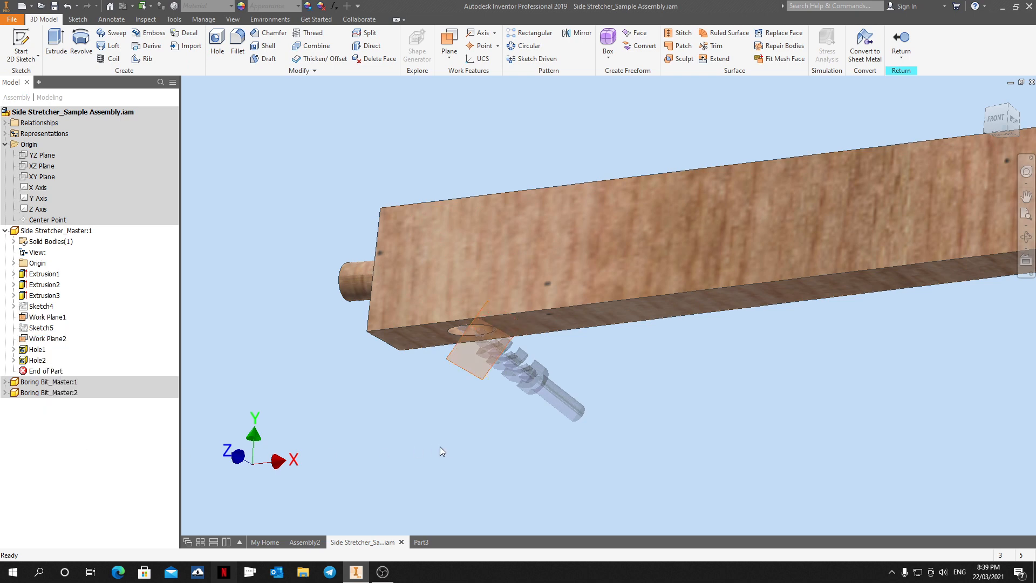
# Look squarely at the work plane over the angled hole and set the current view as Top.
pyautogui.keyDown('shift'); pyautogui.moveTo(592, 386); pyautogui.dragTo(732, 302, button='middle'); pyautogui.keyUp('shift')
pyautogui.keyDown('shift'); pyautogui.moveTo(678, 350); pyautogui.dragTo(629, 390, button='middle'); pyautogui.keyUp('shift')
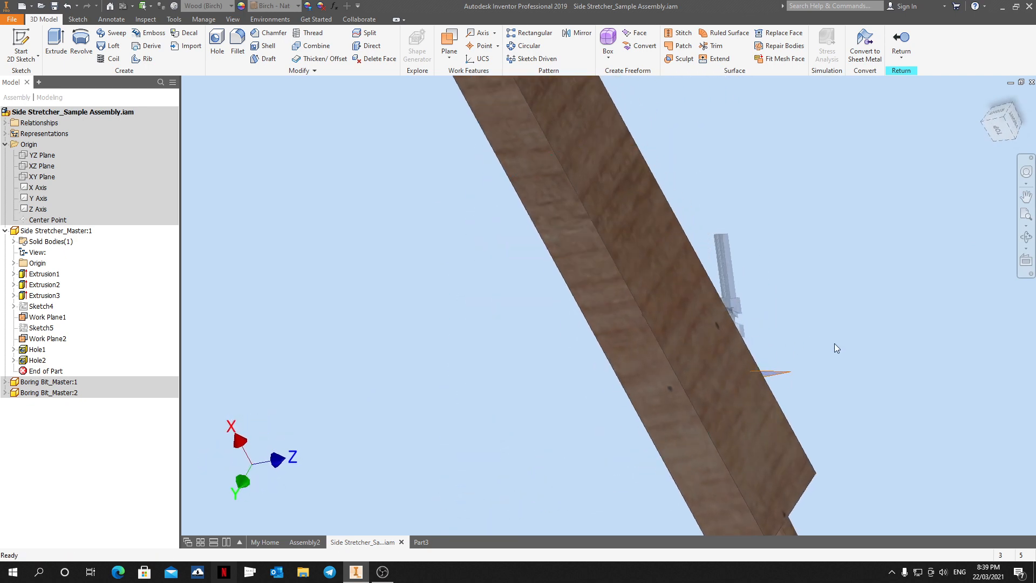
pyautogui.moveTo(828, 381); pyautogui.dragTo(554, 452, button='middle')
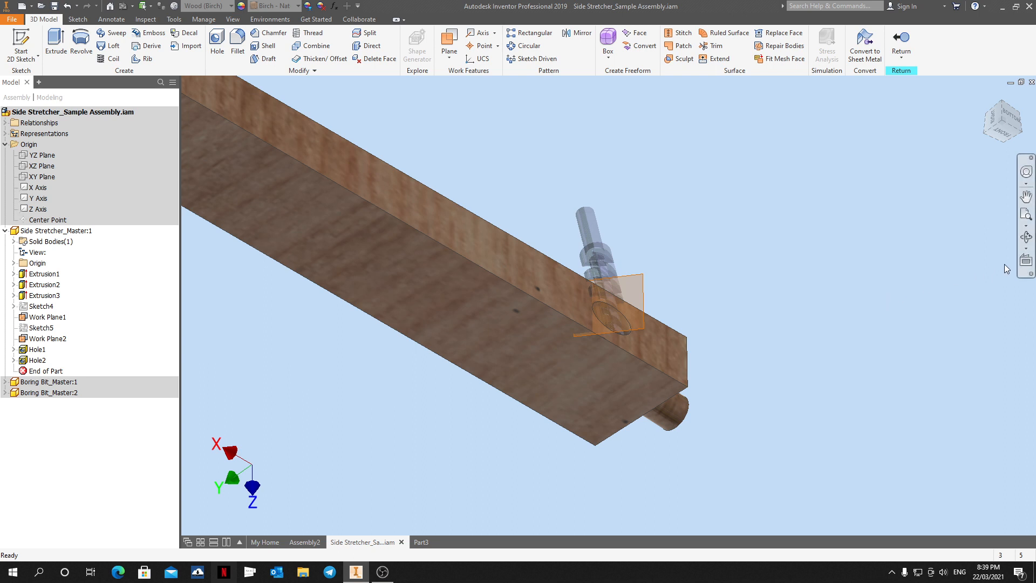
pyautogui.click(1026, 260)
pyautogui.click(643, 302)
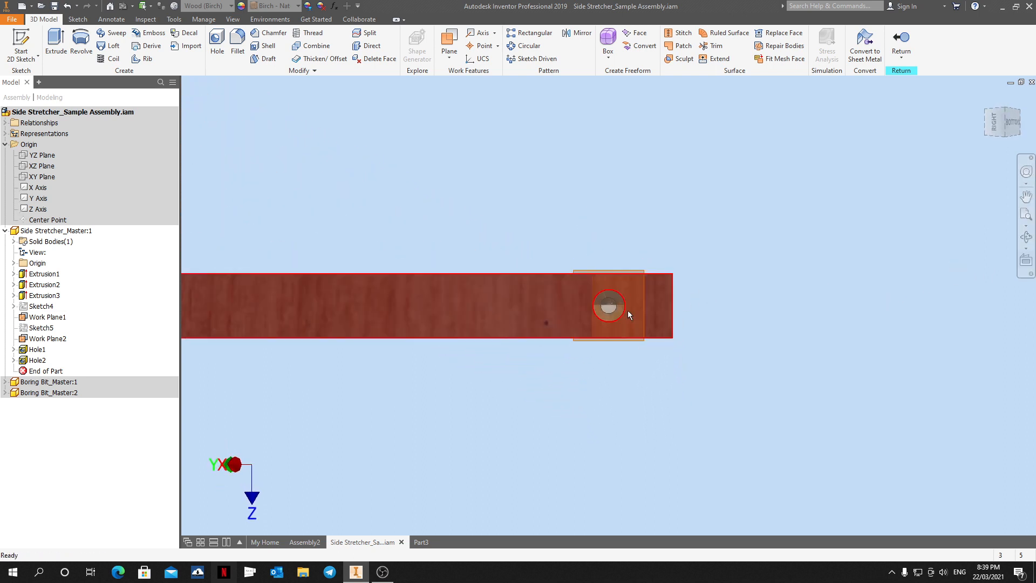
pyautogui.rightClick(995, 120)
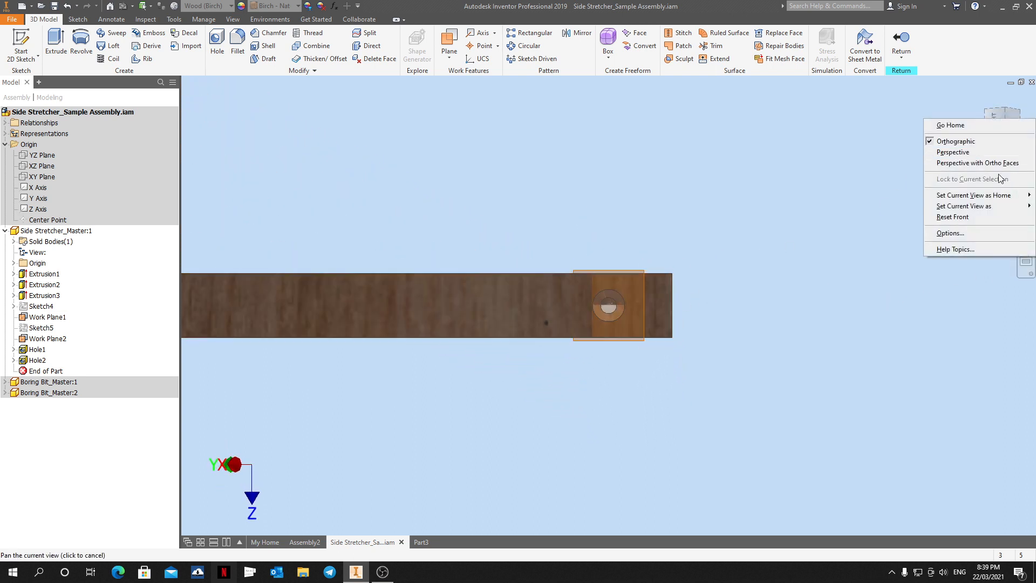
pyautogui.moveTo(964, 206)
pyautogui.click(898, 206)
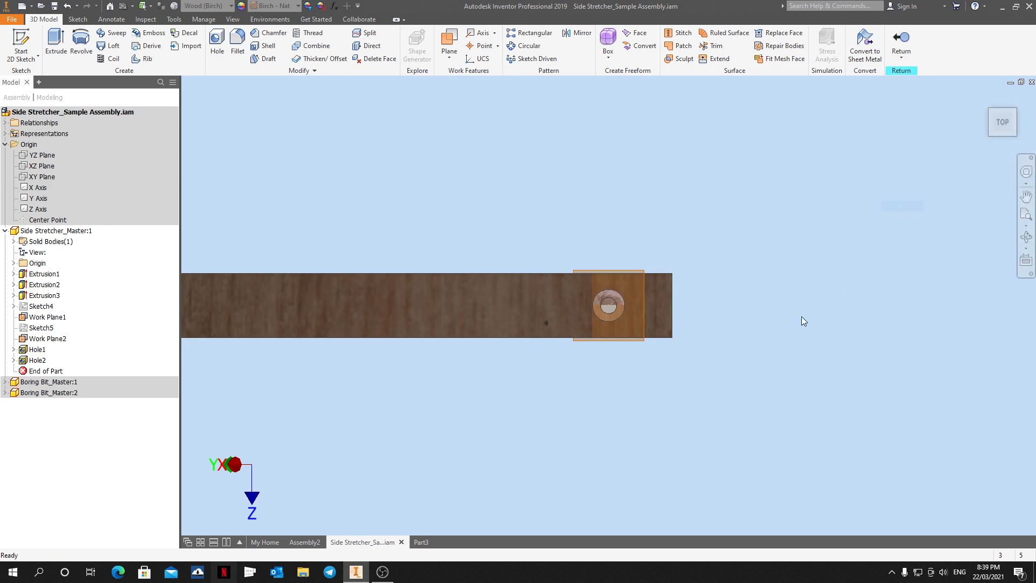
# Examine from the front how the work plane sits relative to the boring bit and the stretcher's edge.
pyautogui.click(1003, 132)
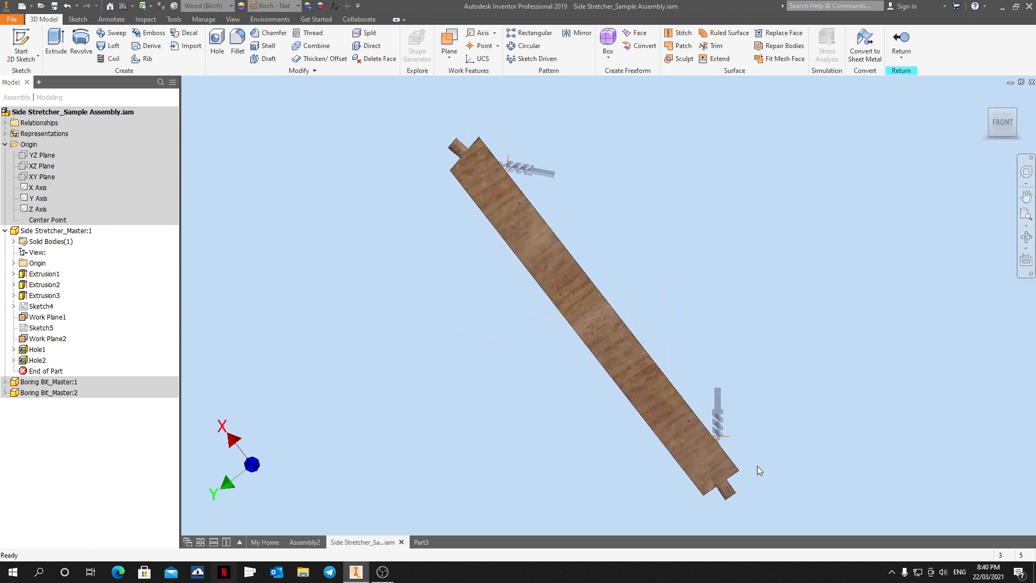
pyautogui.scroll(-5, 734, 456)
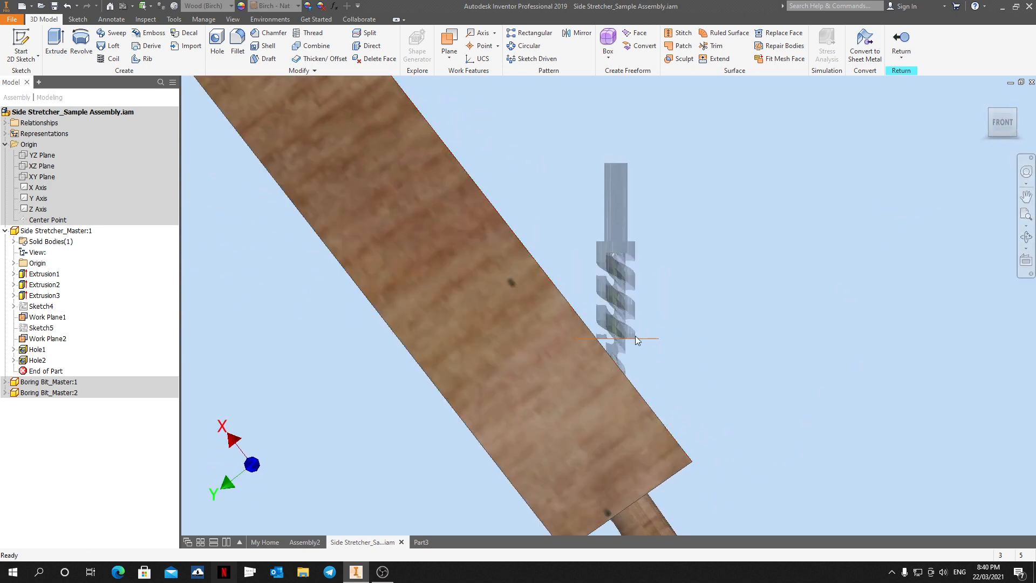
pyautogui.scroll(-2, 644, 340)
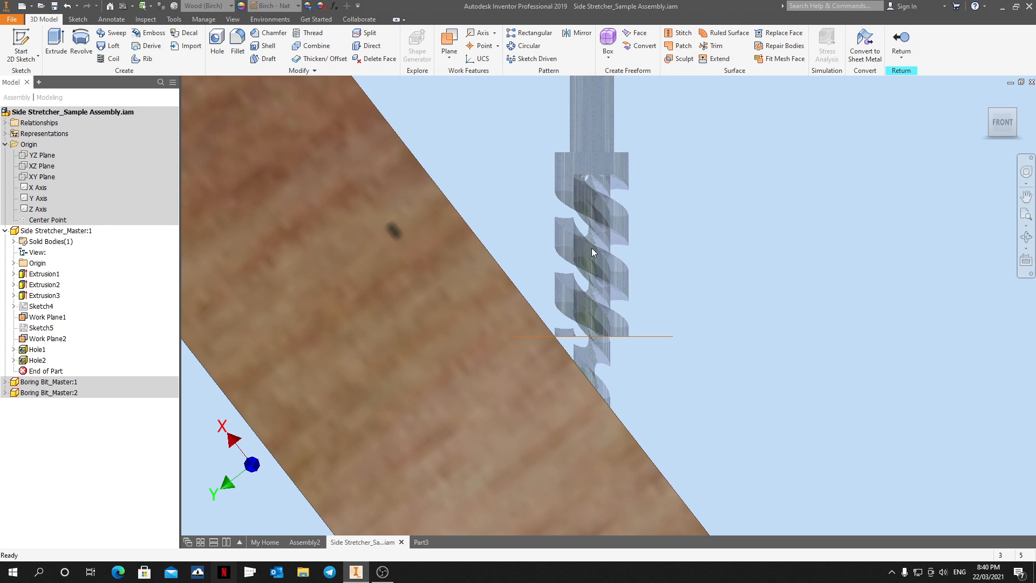
pyautogui.scroll(-2, 625, 308)
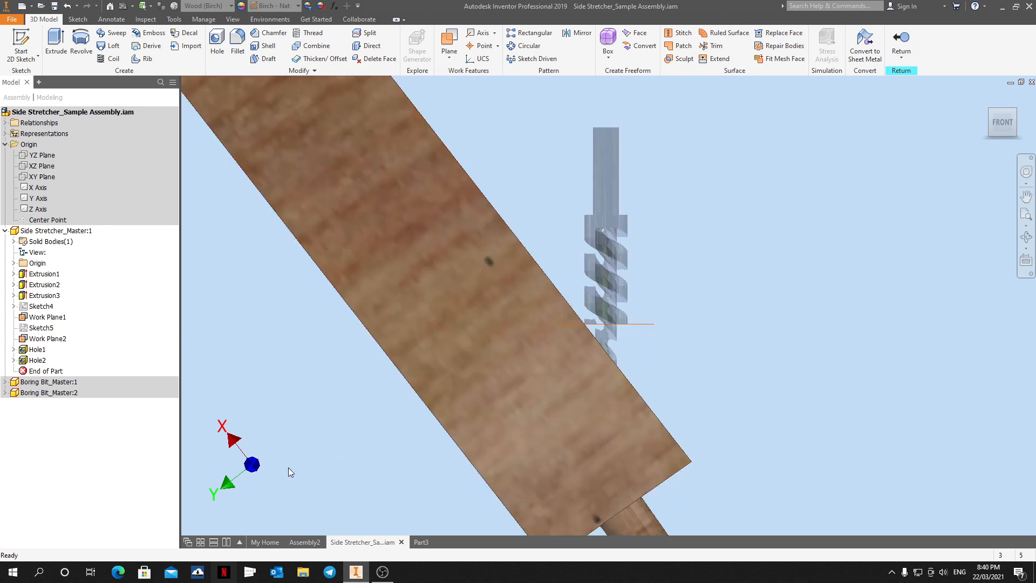
# Switch to Part3 and create a work plane through the lower endpoint of the left hole's centreline, normal to that line.
pyautogui.click(421, 542)
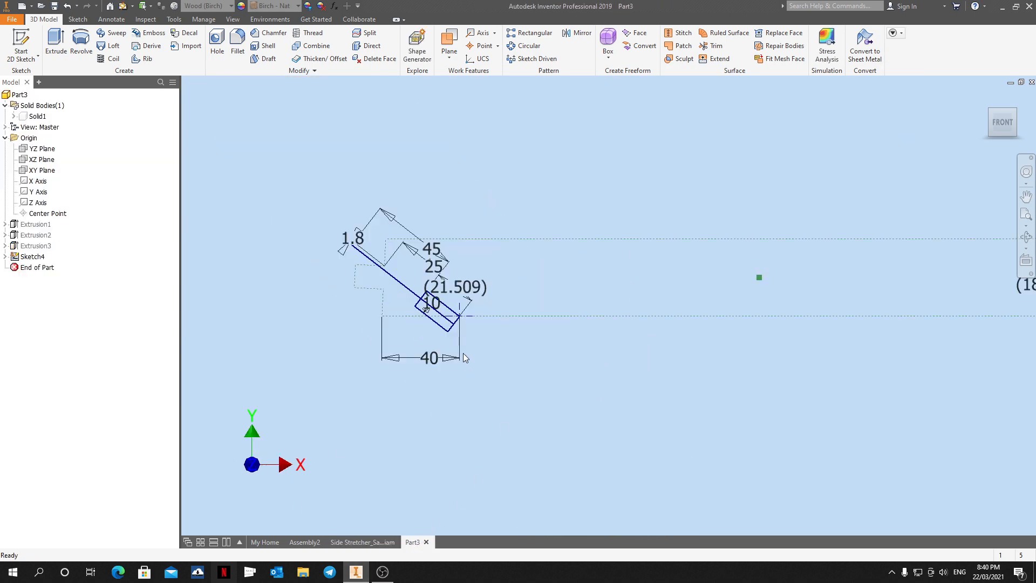
pyautogui.scroll(3, 423, 327)
pyautogui.moveTo(539, 366)
pyautogui.keyDown('shift'); pyautogui.mouseDown(button='middle')
pyautogui.moveTo(555, 361)
pyautogui.moveTo(520, 317)
pyautogui.mouseUp(button='middle'); pyautogui.keyUp('shift')
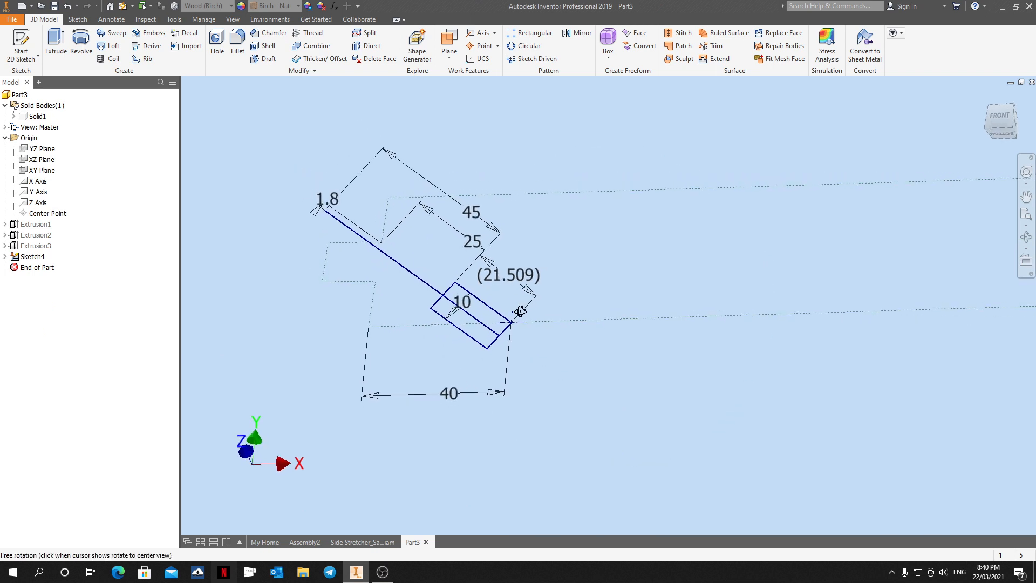
pyautogui.scroll(3, 483, 331)
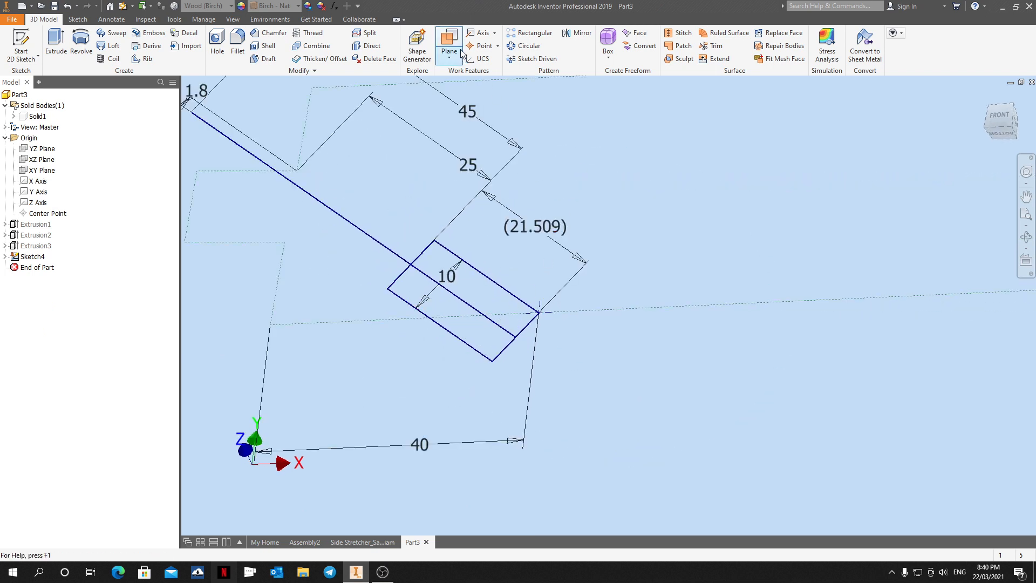
pyautogui.click(447, 39)
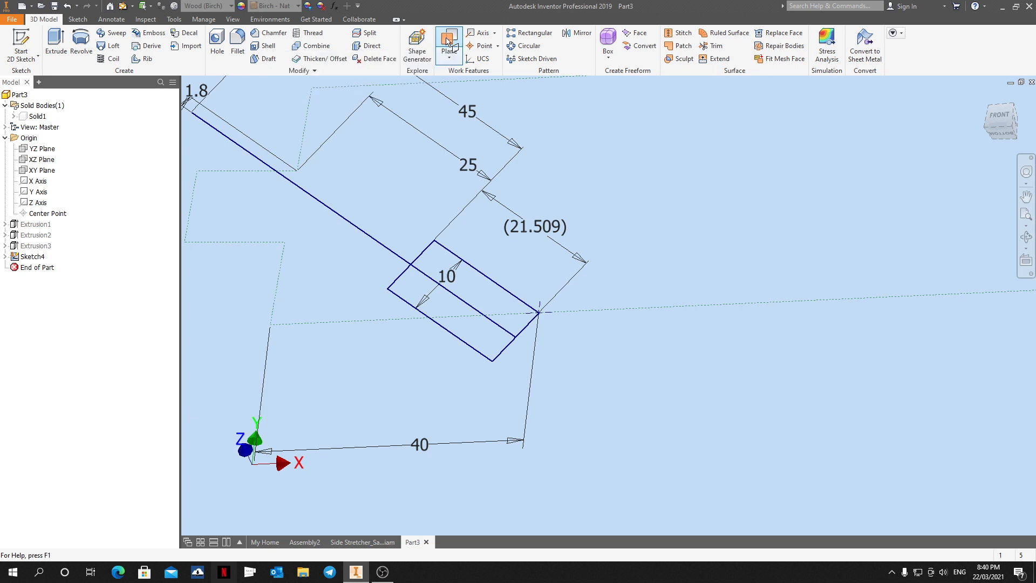
pyautogui.scroll(3, 494, 342)
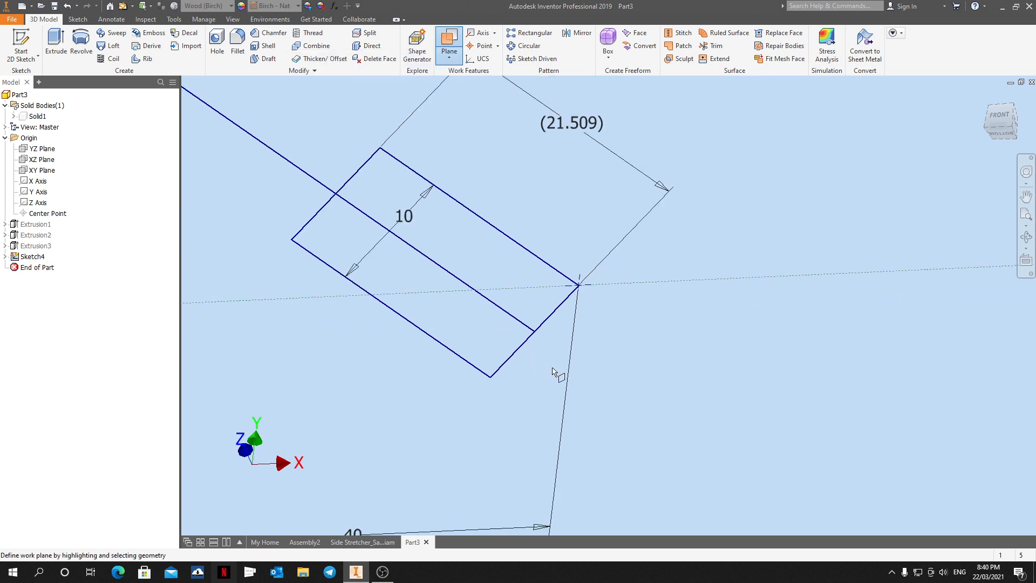
pyautogui.click(534, 332)
pyautogui.click(508, 314)
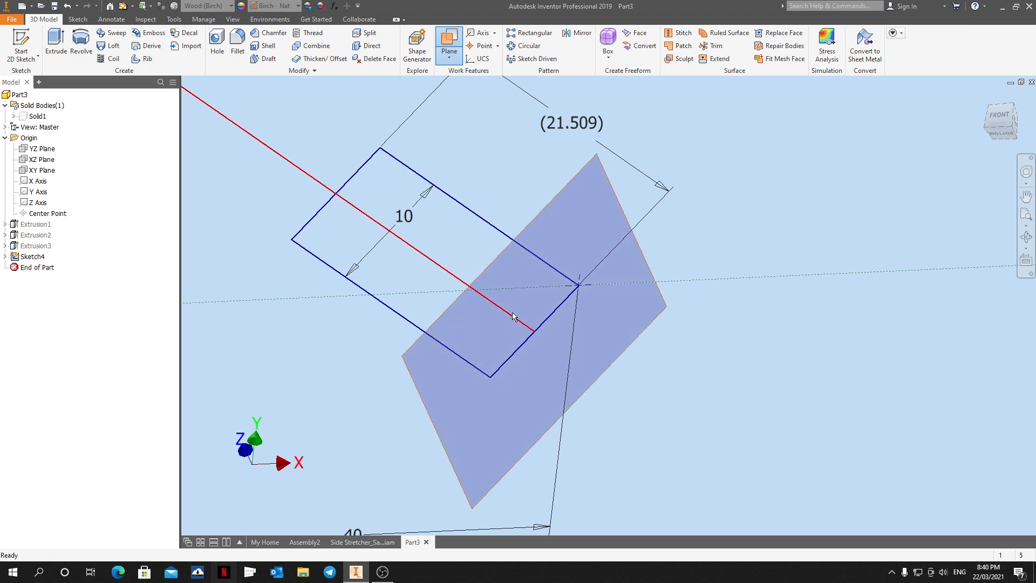
# Flip the normal of the work plane at the left angled hole.
pyautogui.scroll(-5, 514, 316)
pyautogui.keyDown('shift'); pyautogui.moveTo(566, 351); pyautogui.dragTo(620, 412, button='middle'); pyautogui.keyUp('shift')
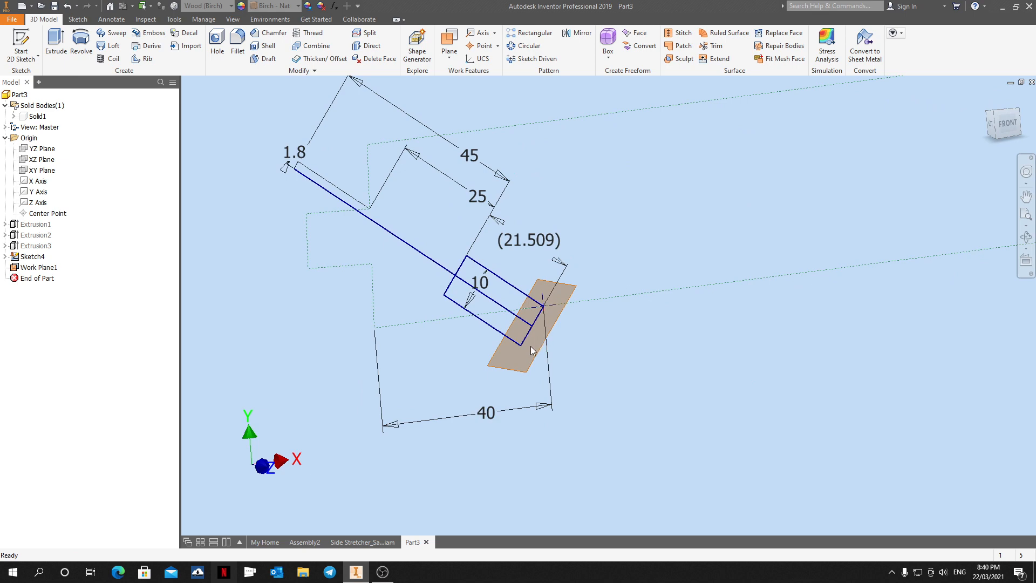
pyautogui.scroll(2, 529, 345)
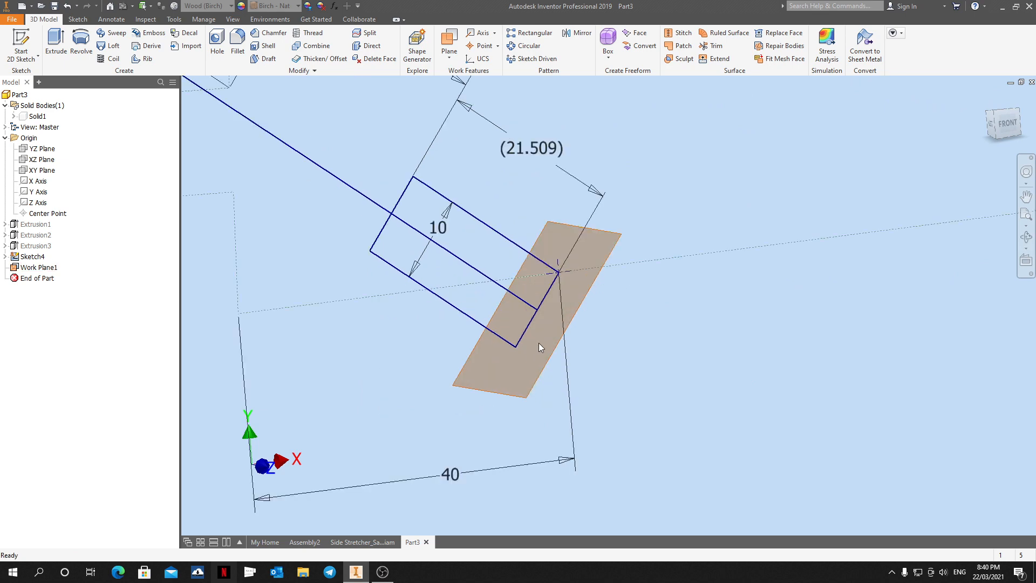
pyautogui.scroll(-3, 539, 345)
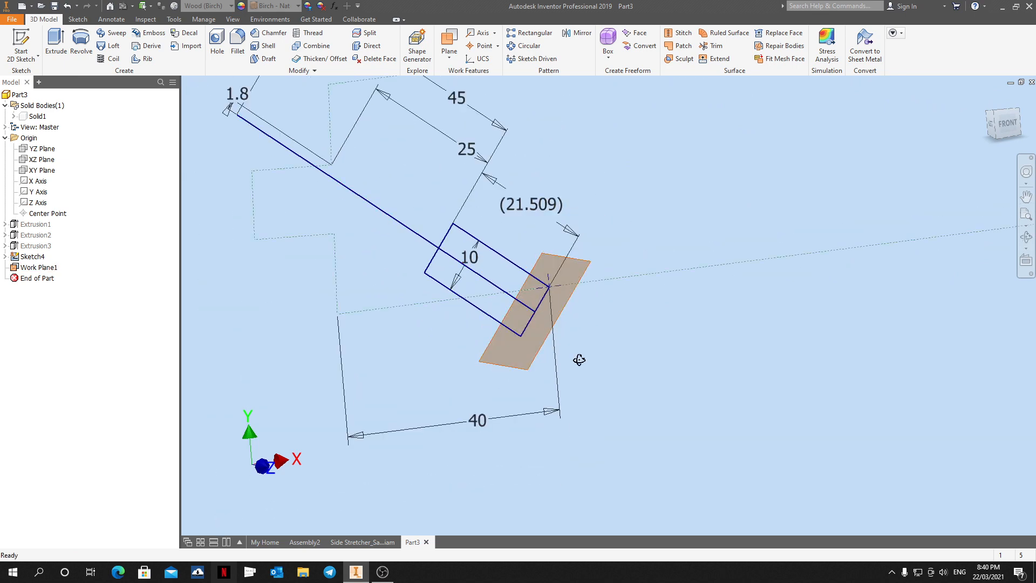
pyautogui.moveTo(579, 360)
pyautogui.keyDown('shift'); pyautogui.mouseDown(button='middle')
pyautogui.moveTo(536, 352)
pyautogui.moveTo(513, 332)
pyautogui.moveTo(573, 363)
pyautogui.moveTo(555, 272)
pyautogui.mouseUp(button='middle'); pyautogui.keyUp('shift')
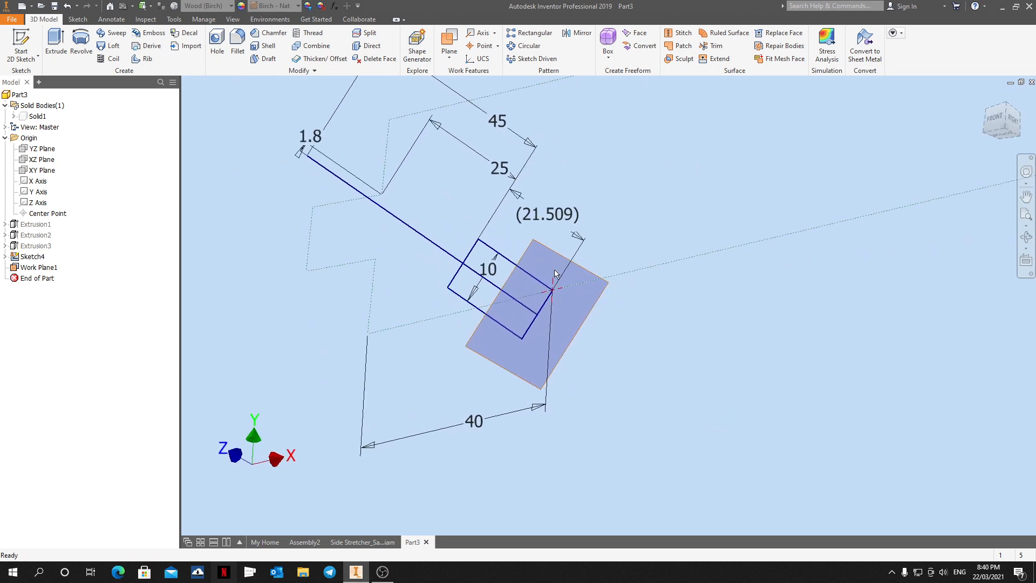
pyautogui.click(575, 302)
pyautogui.rightClick(574, 335)
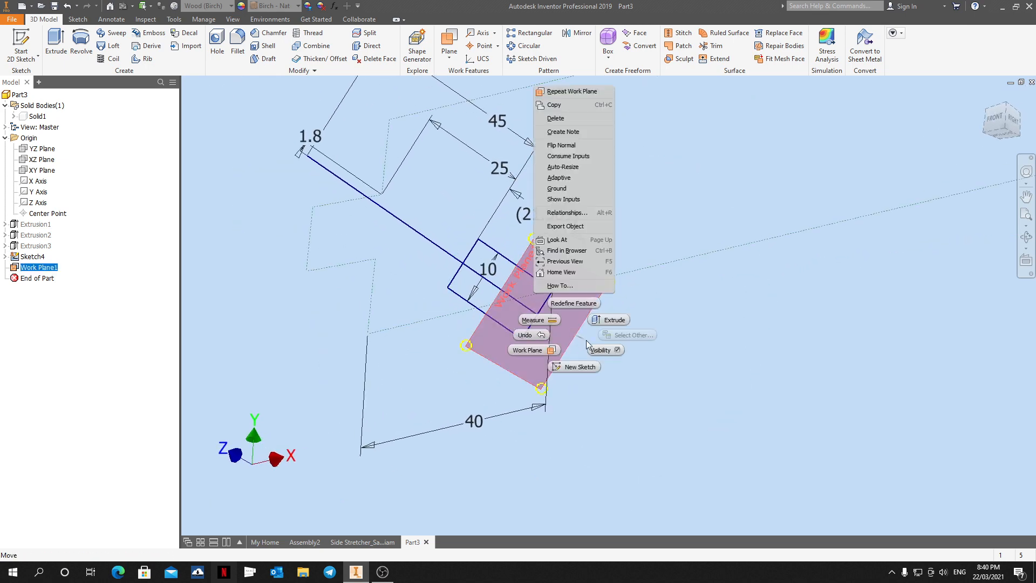
pyautogui.click(568, 146)
# Create a work plane through the lower endpoint of the right hole's centreline, normal to that line.
pyautogui.scroll(-3, 575, 341)
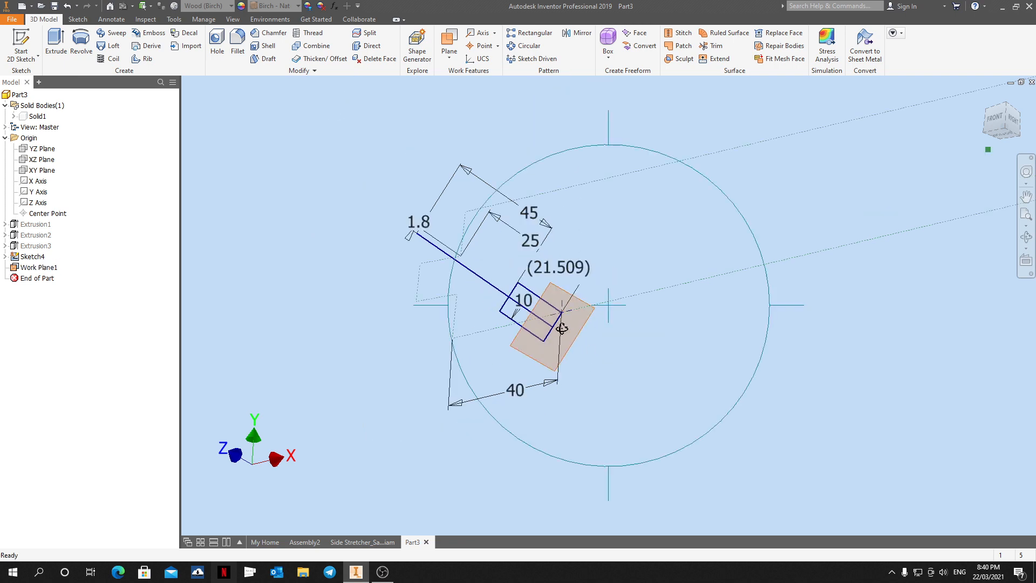
pyautogui.moveTo(562, 329)
pyautogui.keyDown('shift'); pyautogui.mouseDown(button='middle')
pyautogui.moveTo(598, 352)
pyautogui.moveTo(629, 432)
pyautogui.moveTo(611, 300)
pyautogui.moveTo(617, 370)
pyautogui.moveTo(620, 341)
pyautogui.moveTo(752, 342)
pyautogui.moveTo(650, 329)
pyautogui.moveTo(749, 342)
pyautogui.moveTo(782, 369)
pyautogui.mouseUp(button='middle'); pyautogui.keyUp('shift')
pyautogui.scroll(5, 774, 351)
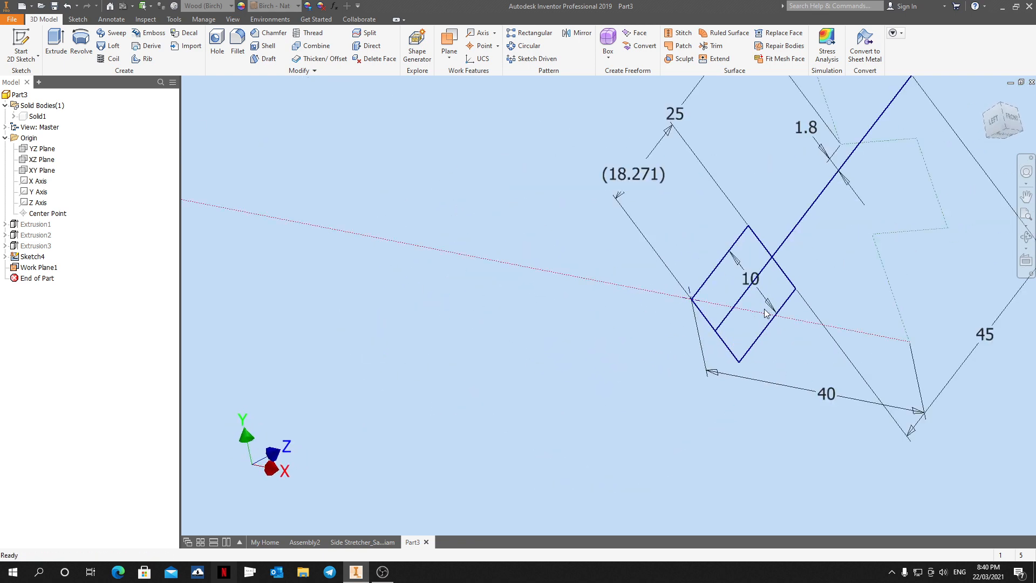
pyautogui.click(445, 51)
pyautogui.click(715, 331)
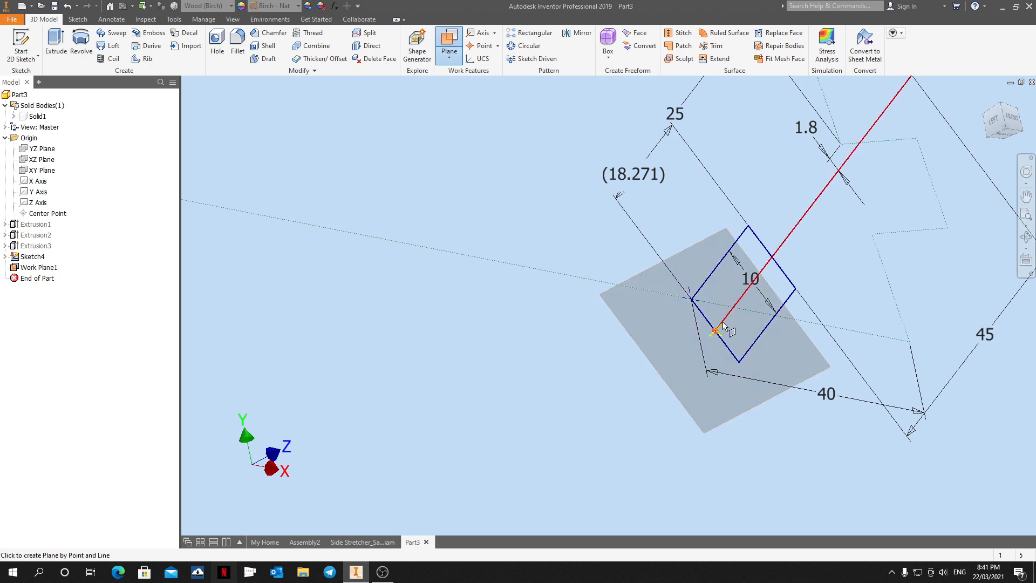
pyautogui.click(724, 318)
# Flip the normal of the work plane at the right angled hole.
pyautogui.scroll(-3, 729, 340)
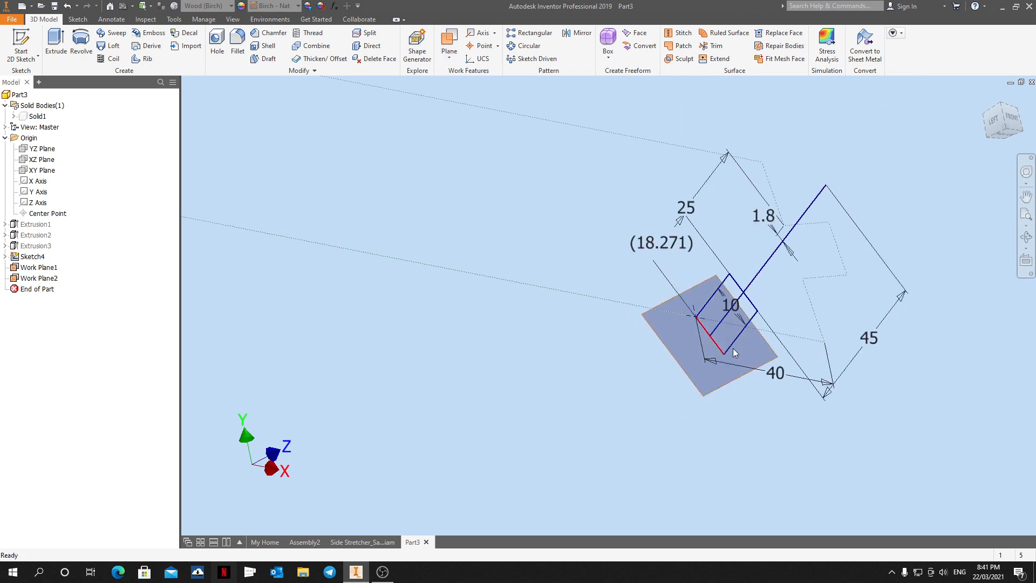
pyautogui.keyDown('shift'); pyautogui.moveTo(739, 355); pyautogui.dragTo(673, 349, button='middle'); pyautogui.keyUp('shift')
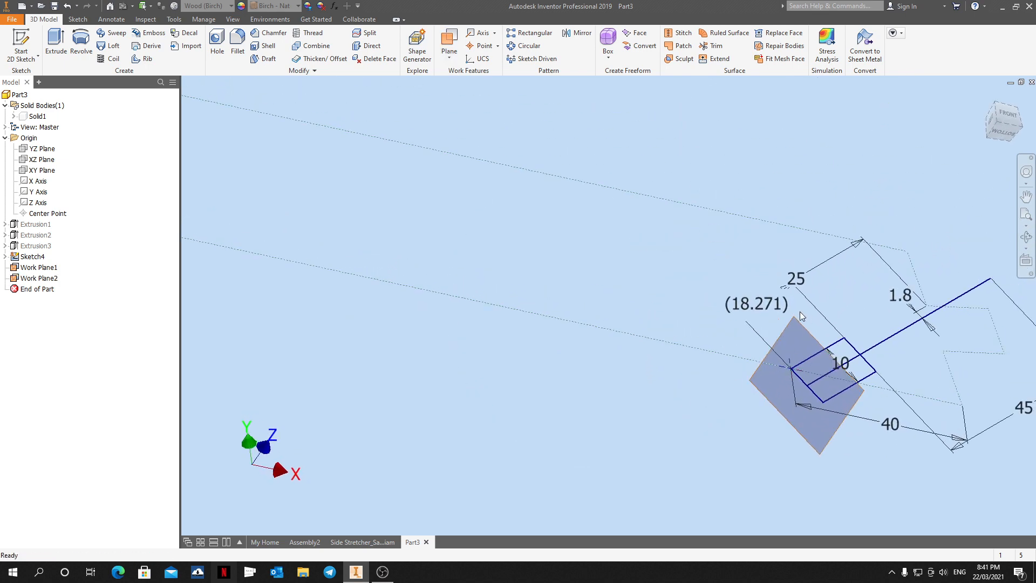
pyautogui.moveTo(814, 463); pyautogui.dragTo(672, 398, button='middle')
pyautogui.scroll(3, 673, 398)
pyautogui.click(643, 357)
pyautogui.rightClick(621, 345)
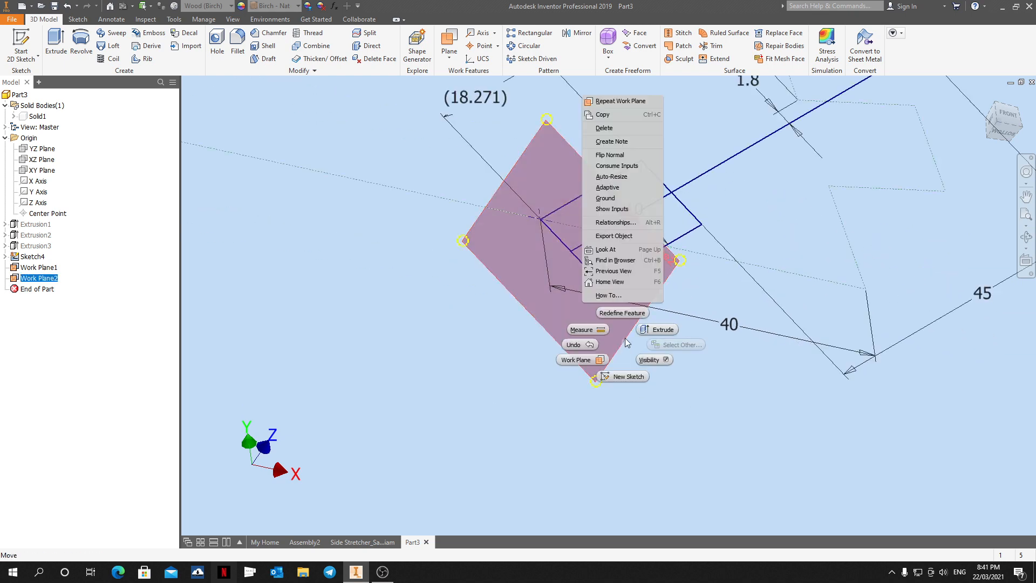
pyautogui.click(621, 155)
# Start a new 2D sketch on the work plane at the left angled hole.
pyautogui.scroll(-4, 666, 317)
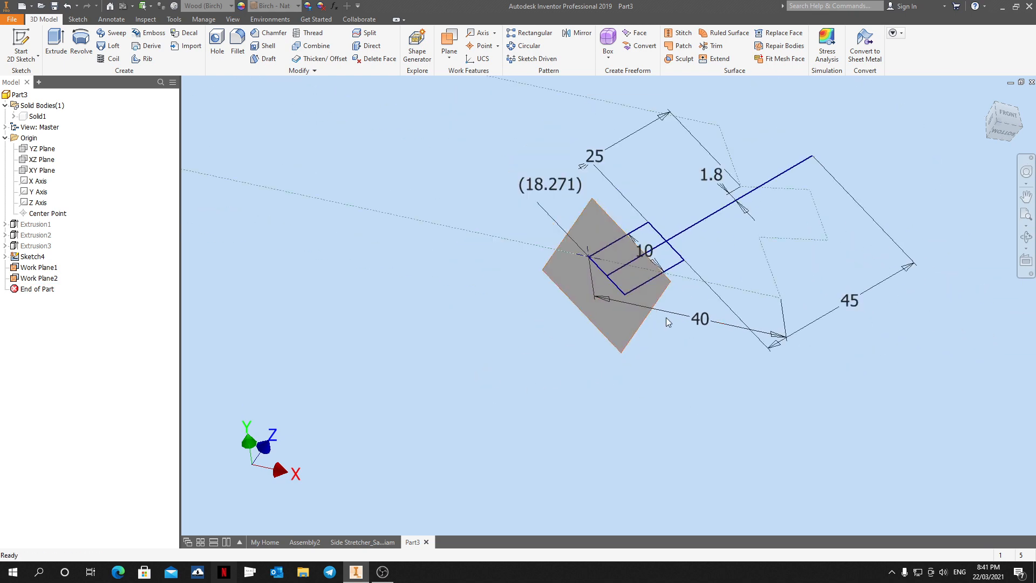
pyautogui.moveTo(680, 339)
pyautogui.keyDown('shift'); pyautogui.mouseDown(button='middle')
pyautogui.moveTo(510, 281)
pyautogui.moveTo(546, 310)
pyautogui.moveTo(530, 377)
pyautogui.moveTo(508, 341)
pyautogui.moveTo(517, 348)
pyautogui.mouseUp(button='middle'); pyautogui.keyUp('shift')
pyautogui.scroll(3, 329, 338)
pyautogui.moveTo(406, 383); pyautogui.dragTo(442, 367, button='middle')
pyautogui.rightClick(455, 356)
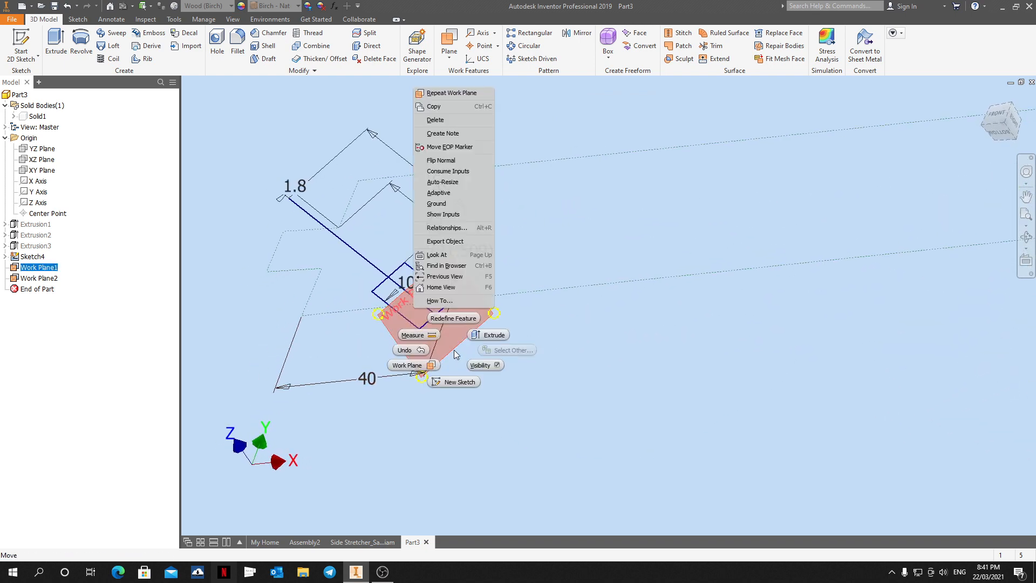
pyautogui.click(456, 381)
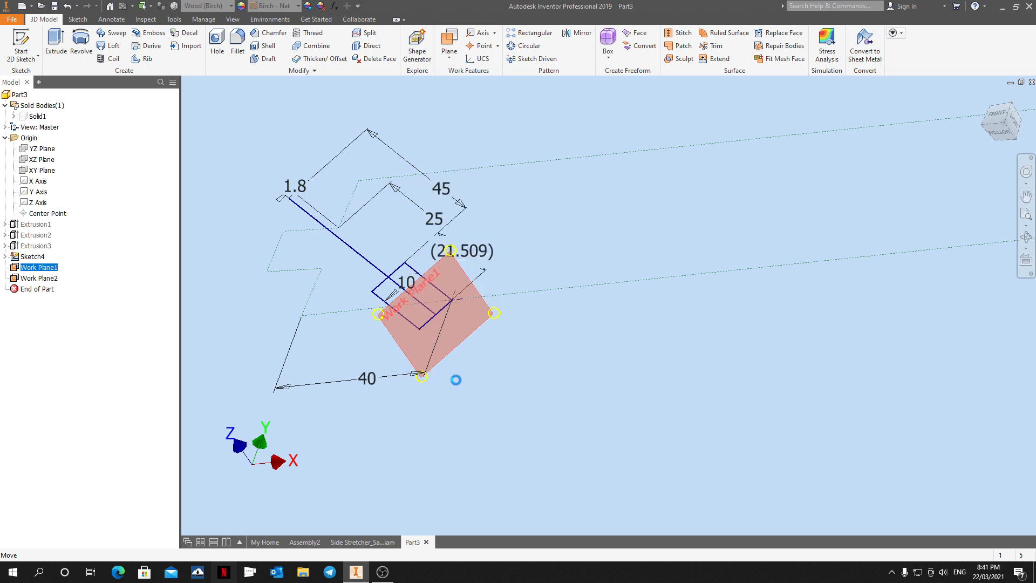
pyautogui.moveTo(507, 404); pyautogui.dragTo(450, 143, button='middle')
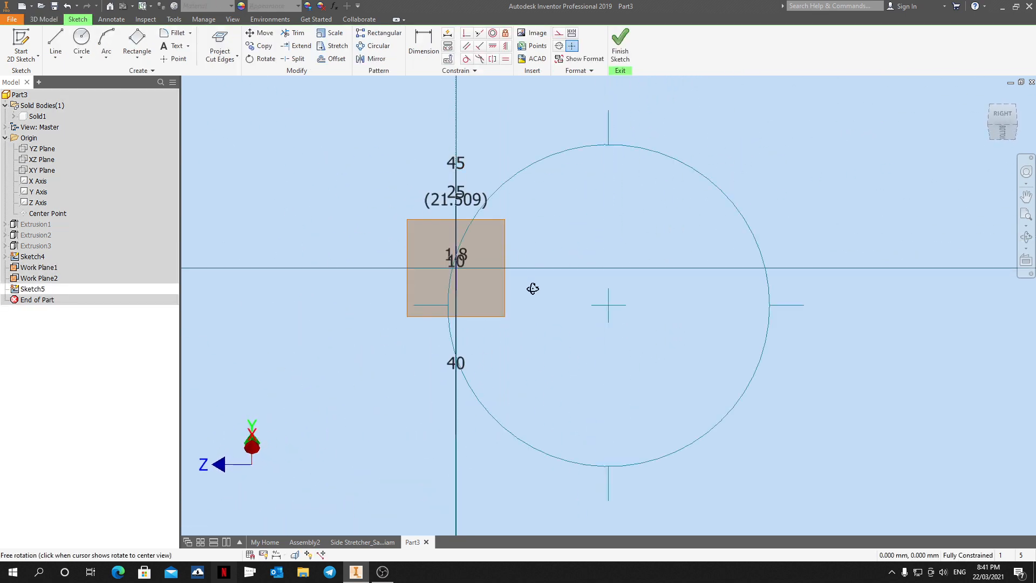
pyautogui.keyDown('shift'); pyautogui.moveTo(532, 290); pyautogui.dragTo(608, 302, button='middle'); pyautogui.keyUp('shift')
pyautogui.scroll(-3, 497, 253)
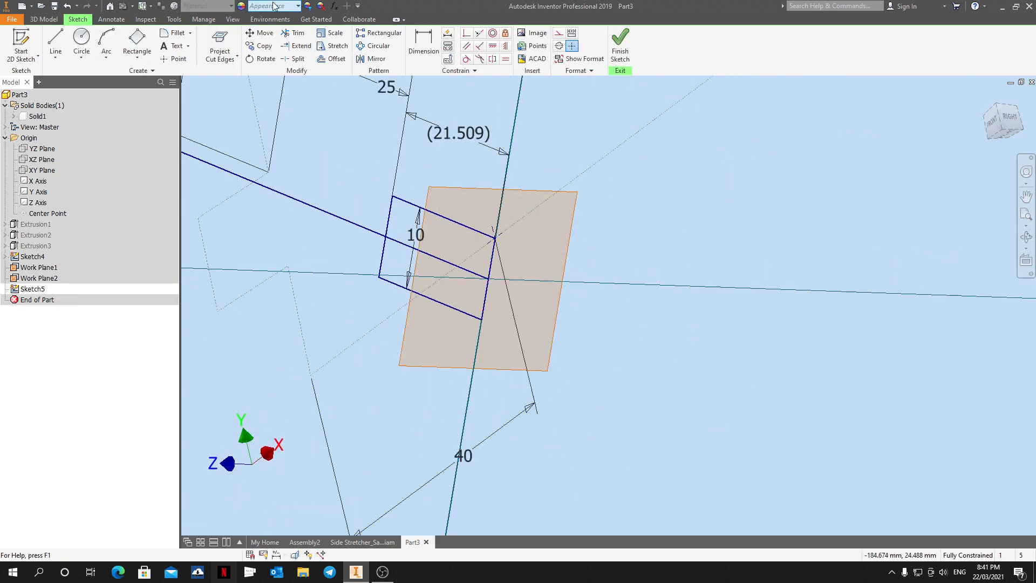
# Project the lower endpoint of the left hole's centreline into the sketch and finish the sketch.
pyautogui.click(237, 56)
pyautogui.click(184, 76)
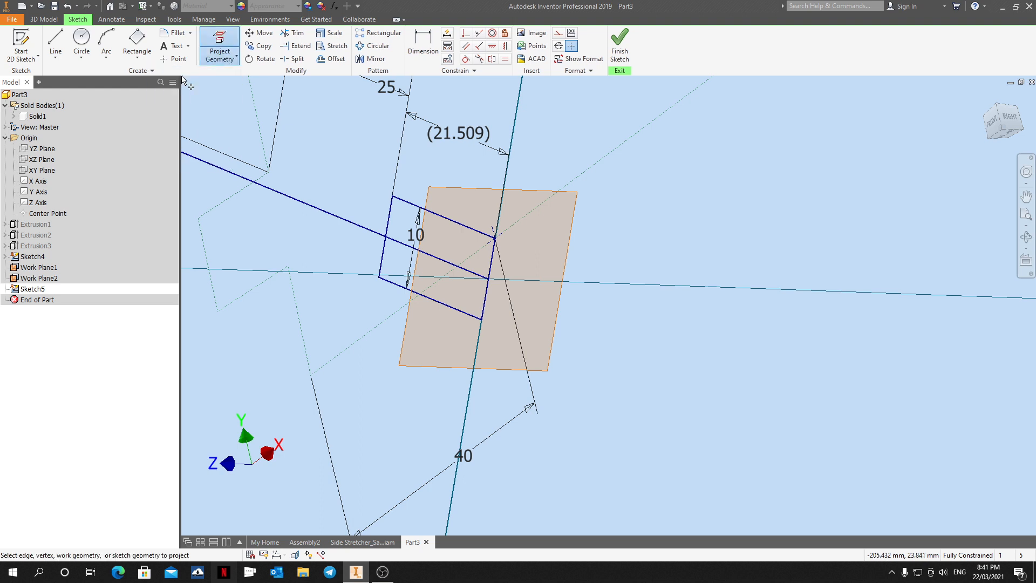
pyautogui.scroll(-2, 474, 302)
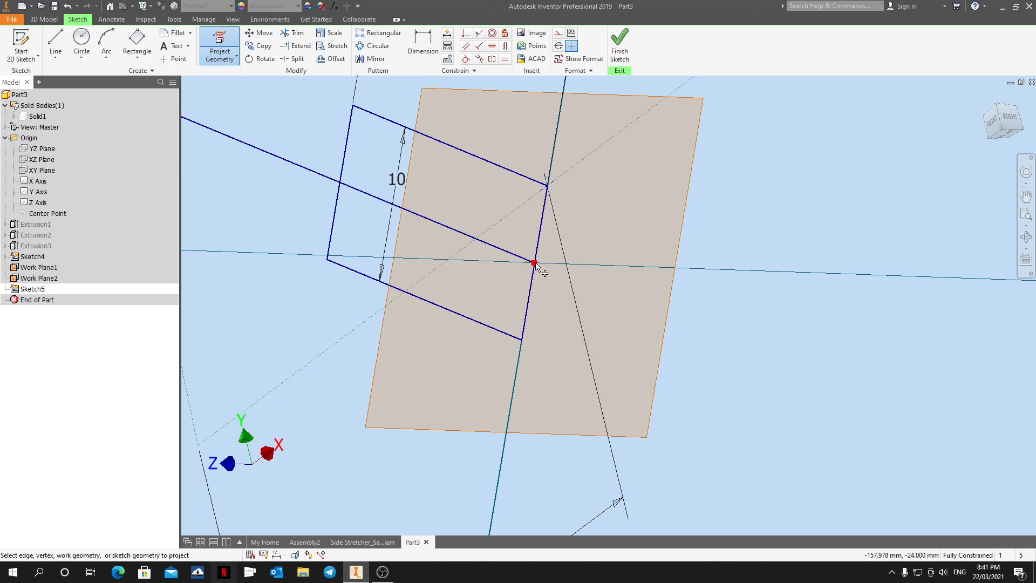
pyautogui.scroll(-5, 537, 296)
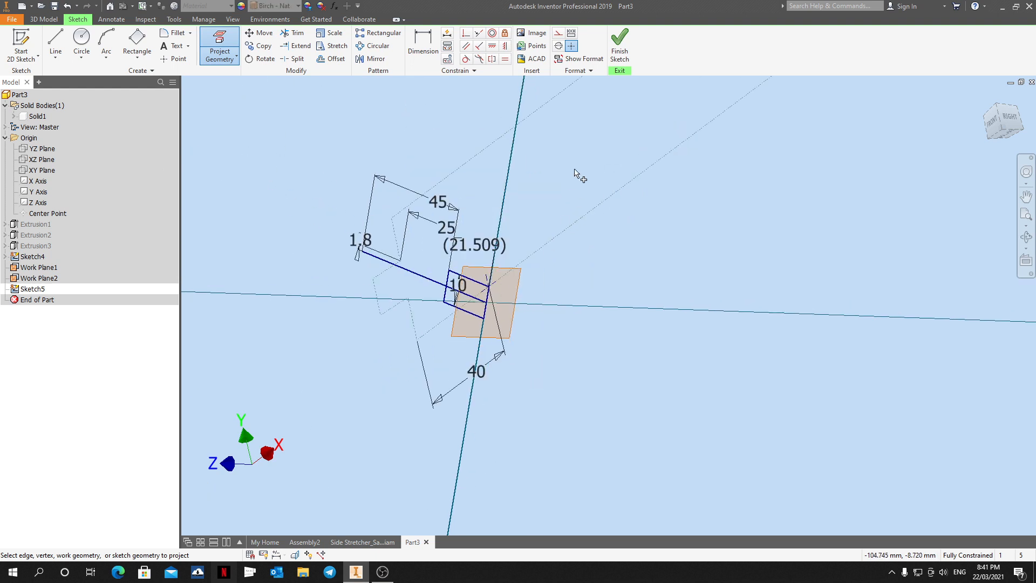
pyautogui.click(621, 48)
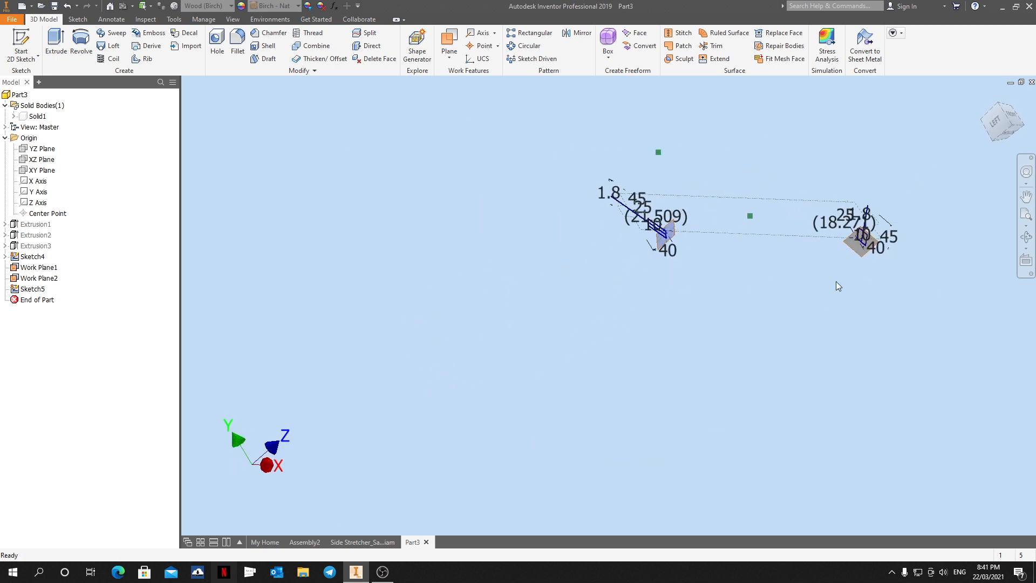
# Start a new 2D sketch on the work plane at the right angled hole.
pyautogui.moveTo(861, 272); pyautogui.dragTo(614, 346, button='middle')
pyautogui.scroll(7, 629, 324)
pyautogui.moveTo(571, 311)
pyautogui.keyDown('shift'); pyautogui.mouseDown(button='middle')
pyautogui.moveTo(608, 312)
pyautogui.moveTo(517, 404)
pyautogui.moveTo(500, 396)
pyautogui.moveTo(534, 357)
pyautogui.mouseUp(button='middle'); pyautogui.keyUp('shift')
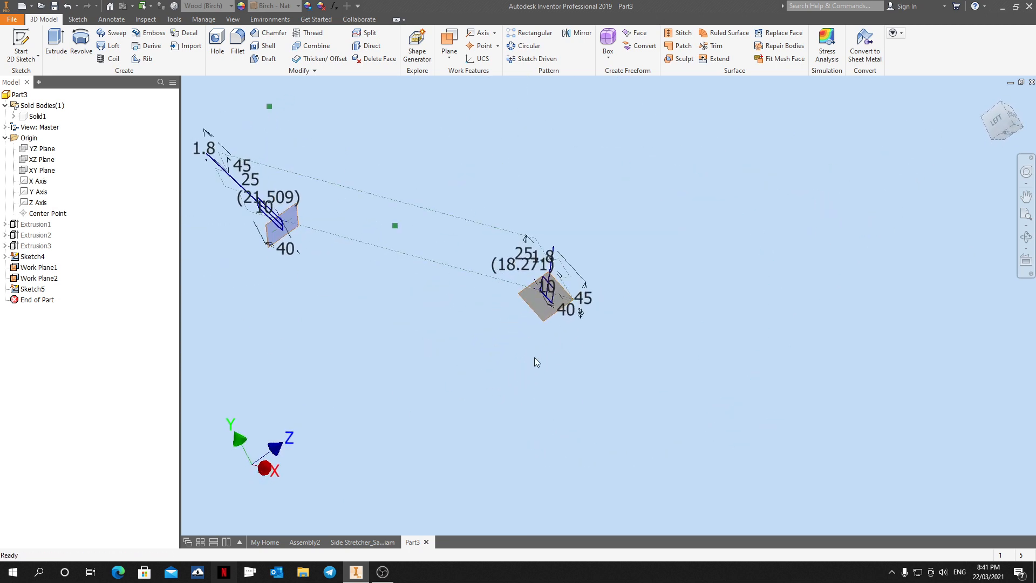
pyautogui.scroll(5, 534, 357)
pyautogui.click(615, 332)
pyautogui.rightClick(604, 333)
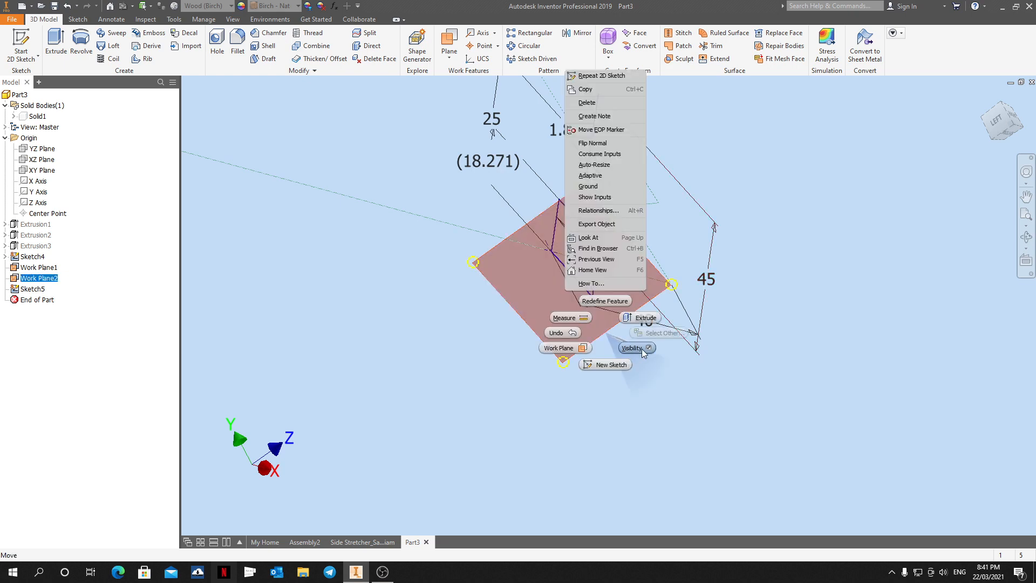
pyautogui.click(614, 367)
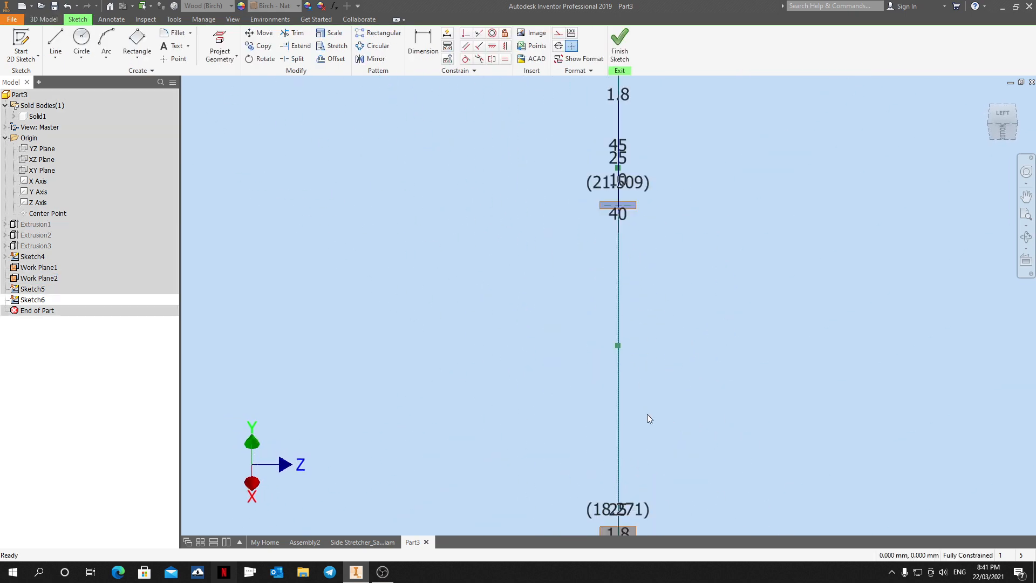
# Project the lower endpoint of the right hole's centreline into the sketch and finish the sketch.
pyautogui.moveTo(580, 348)
pyautogui.keyDown('shift'); pyautogui.mouseDown(button='middle')
pyautogui.moveTo(562, 312)
pyautogui.moveTo(513, 354)
pyautogui.moveTo(462, 286)
pyautogui.mouseUp(button='middle'); pyautogui.keyUp('shift')
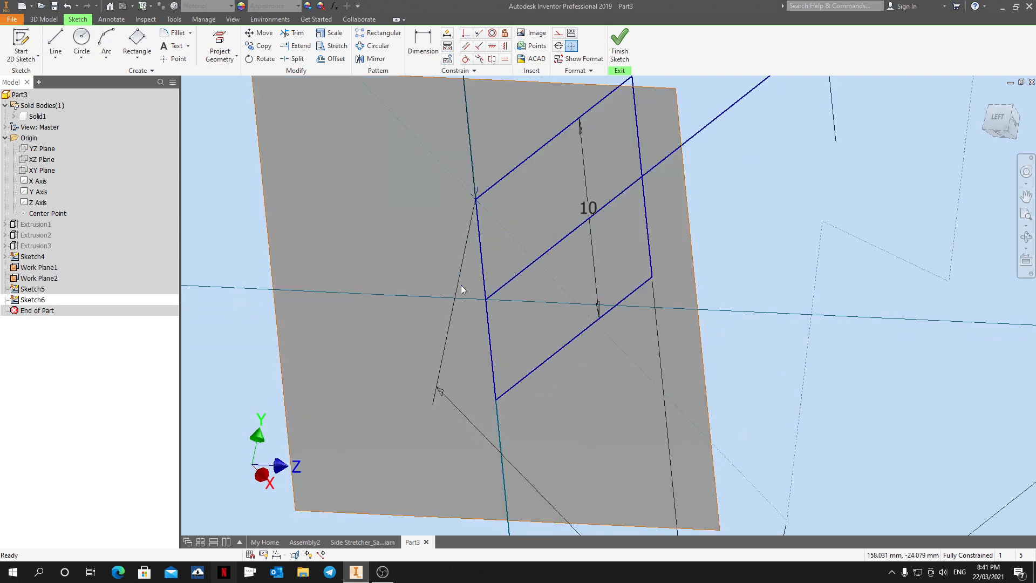
pyautogui.click(213, 44)
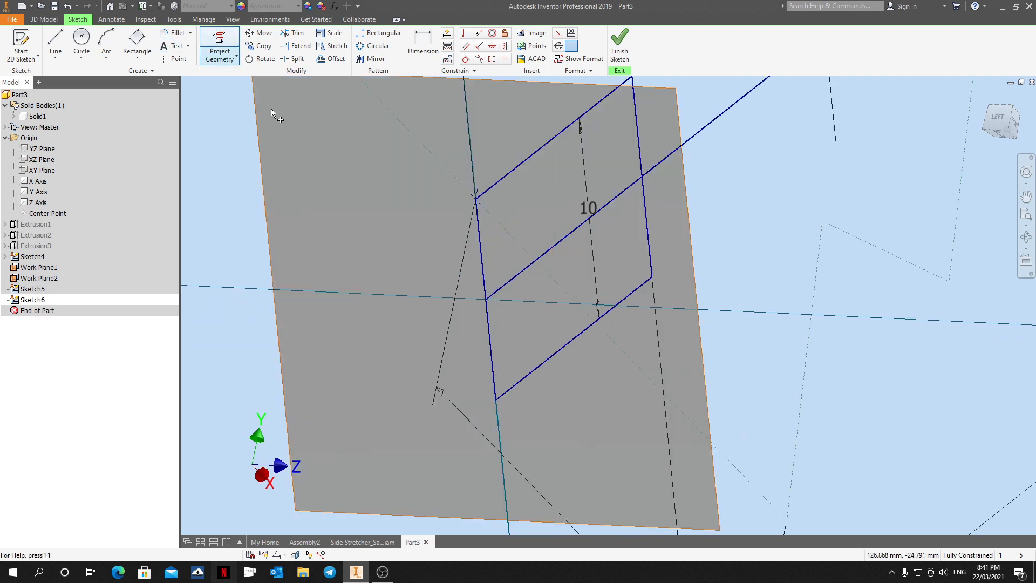
pyautogui.click(487, 300)
pyautogui.click(620, 42)
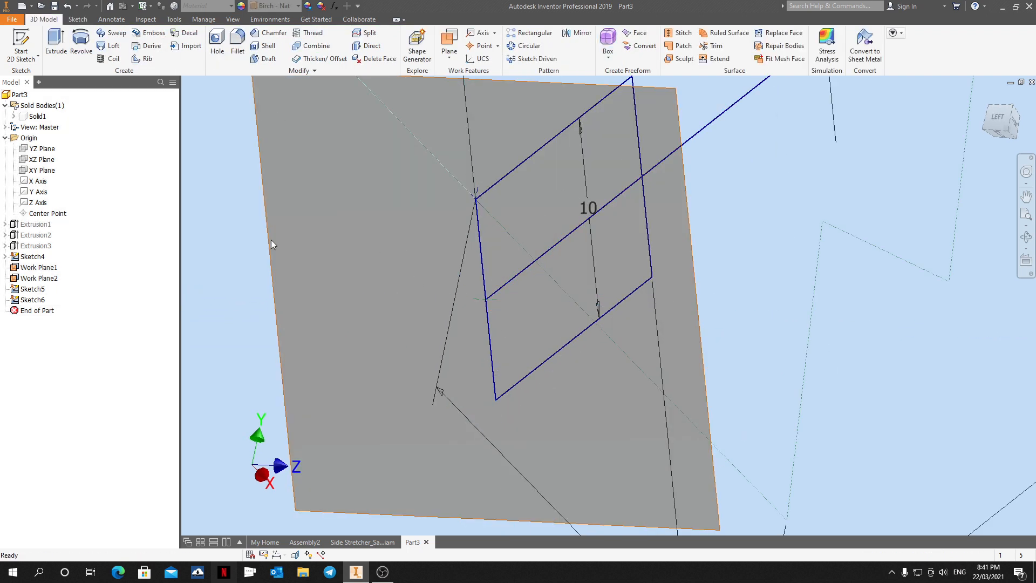
# Hide Sketch4 with the dimensioned hole centrelines and make the stretcher's solid body visible.
pyautogui.scroll(-5, 441, 271)
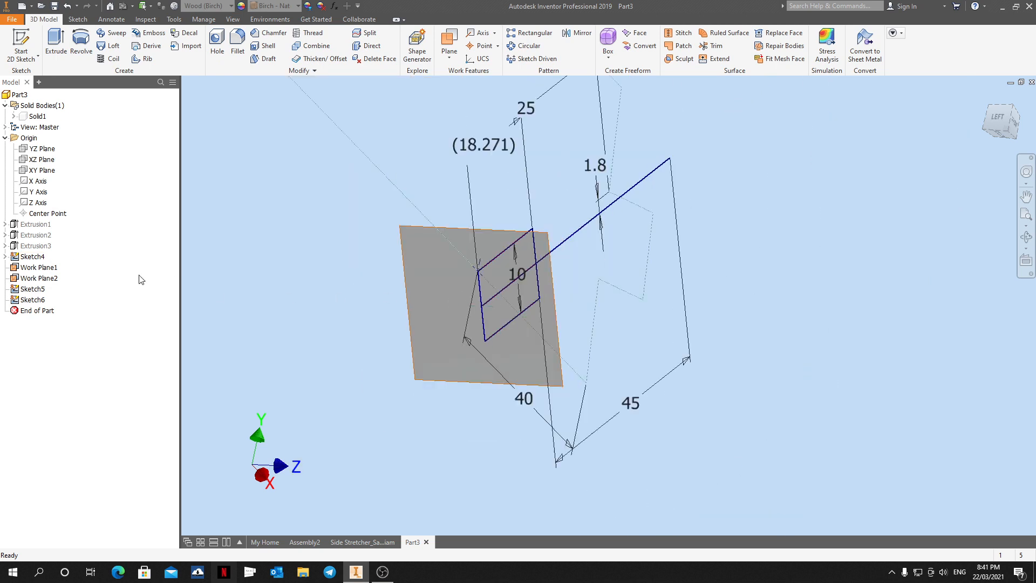
pyautogui.rightClick(30, 259)
pyautogui.click(80, 400)
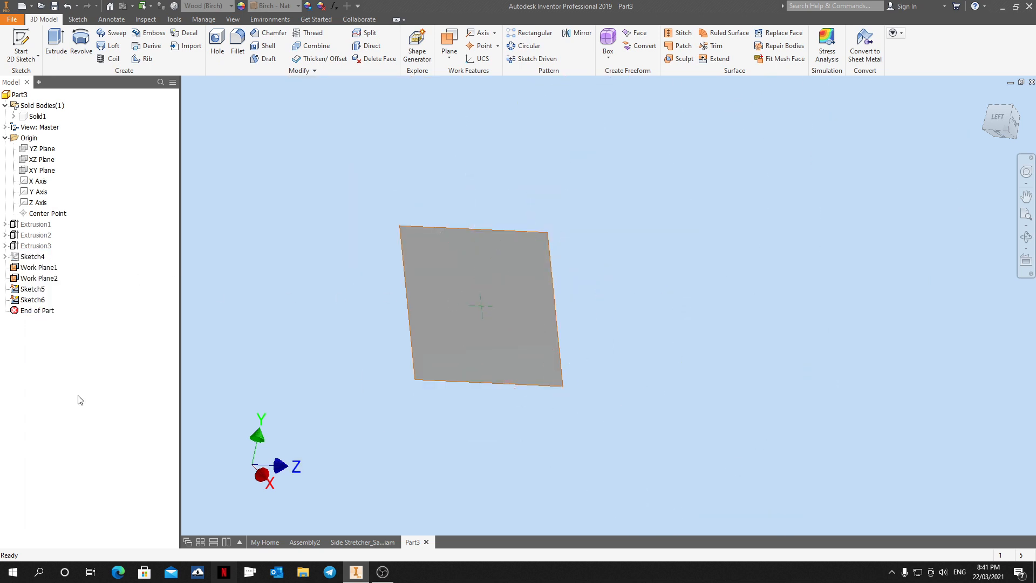
pyautogui.scroll(-4, 467, 316)
pyautogui.rightClick(38, 116)
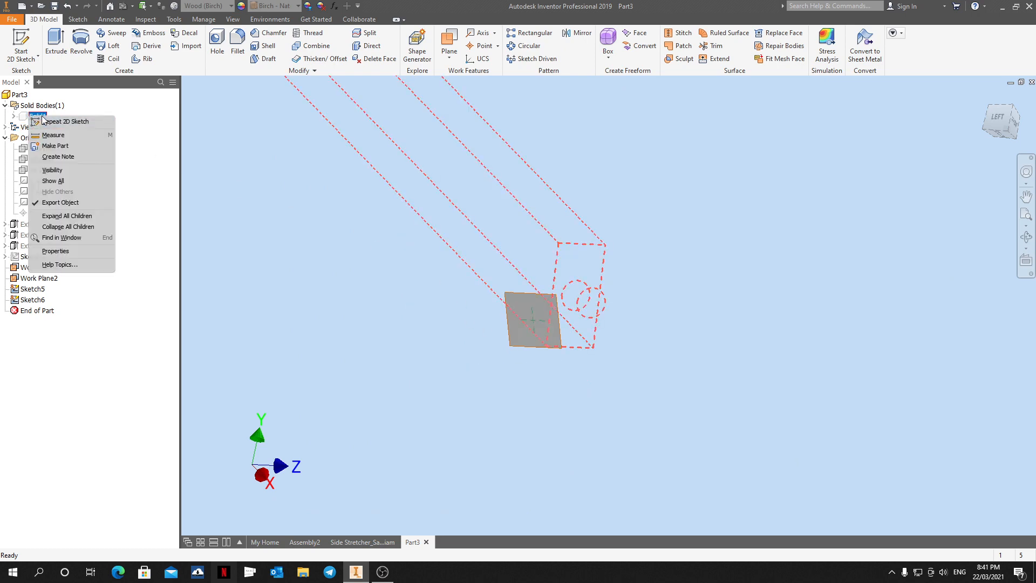
pyautogui.click(55, 170)
# Hide Sketch6, which holds the centre point of the right angled hole.
pyautogui.scroll(-4, 540, 321)
pyautogui.moveTo(540, 324); pyautogui.dragTo(747, 381, button='middle')
pyautogui.scroll(4, 561, 215)
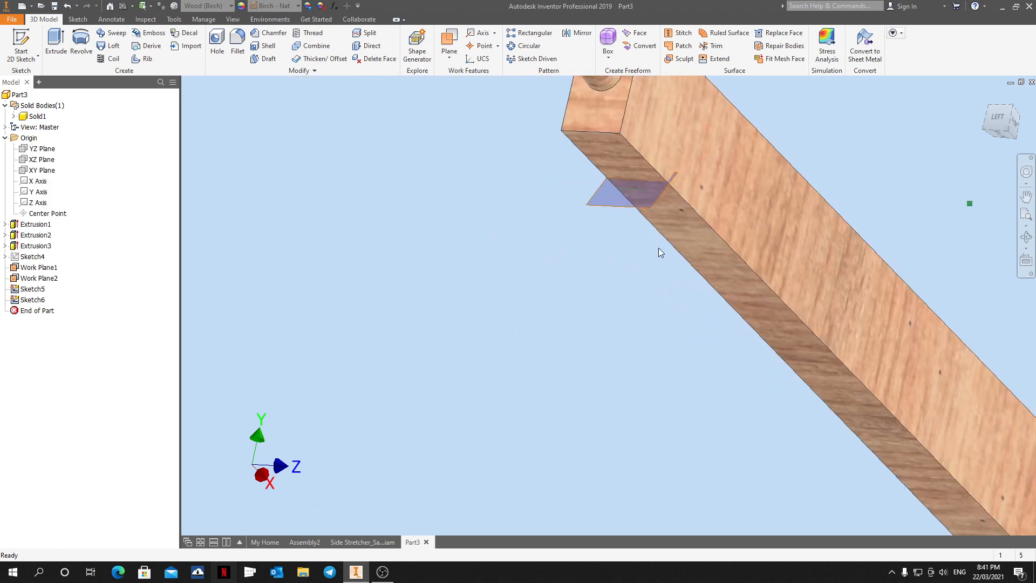
pyautogui.keyDown('shift'); pyautogui.moveTo(660, 252); pyautogui.dragTo(712, 306, button='middle'); pyautogui.keyUp('shift')
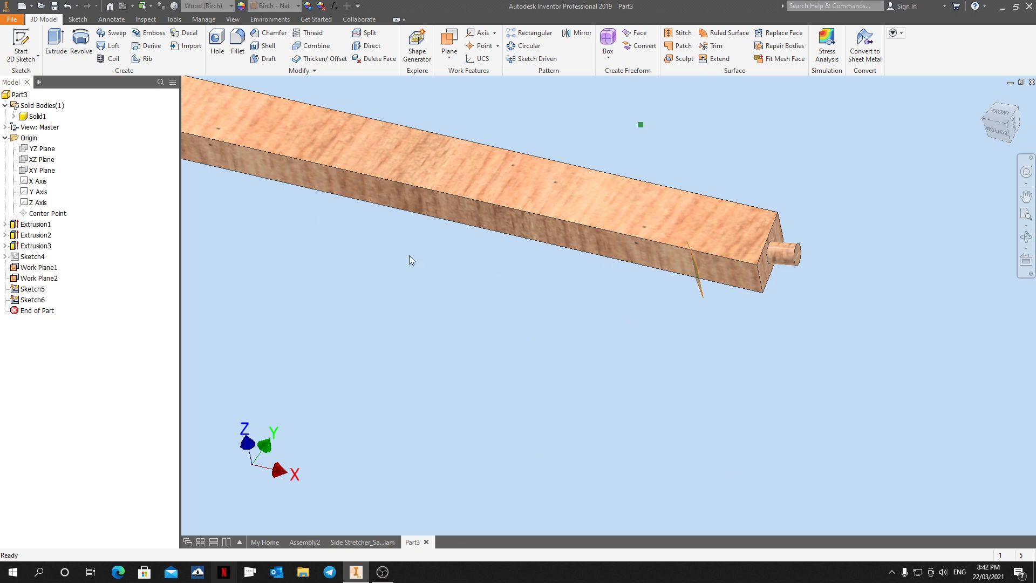
pyautogui.scroll(-3, 297, 190)
pyautogui.scroll(6, 324, 184)
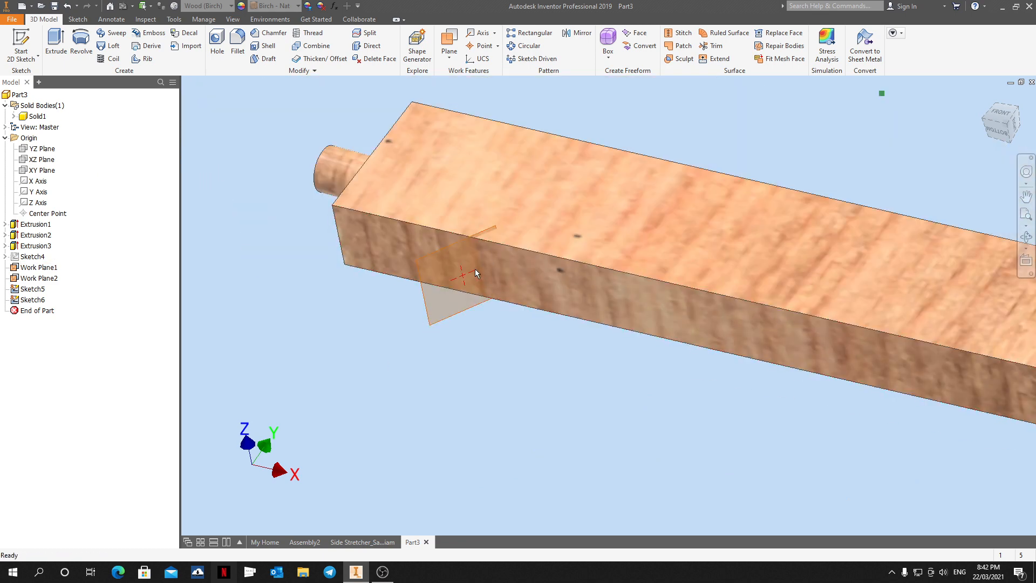
pyautogui.scroll(-3, 448, 294)
pyautogui.moveTo(478, 318); pyautogui.dragTo(416, 299, button='middle')
pyautogui.moveTo(566, 362); pyautogui.dragTo(461, 311, button='middle')
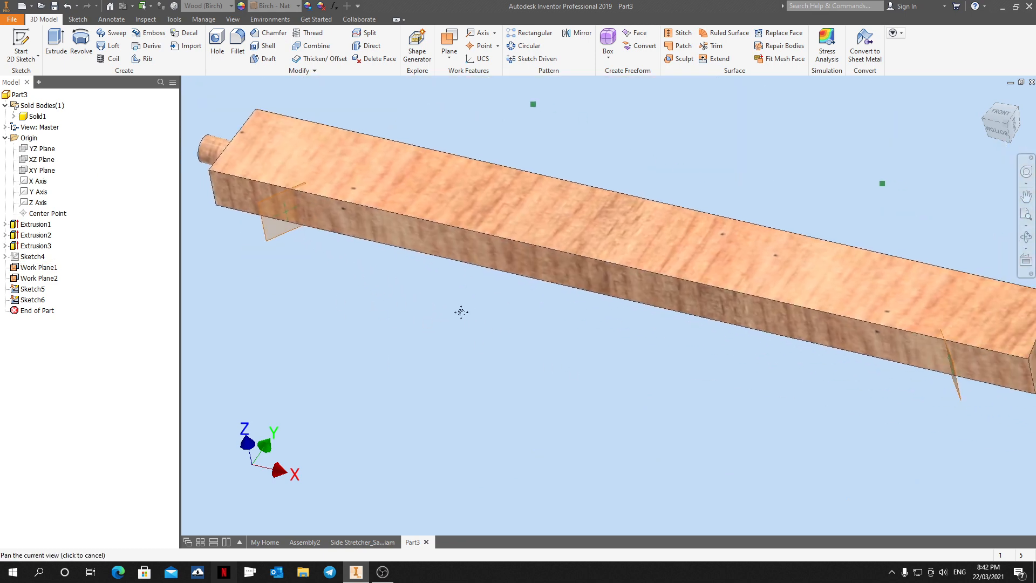
pyautogui.click(28, 302)
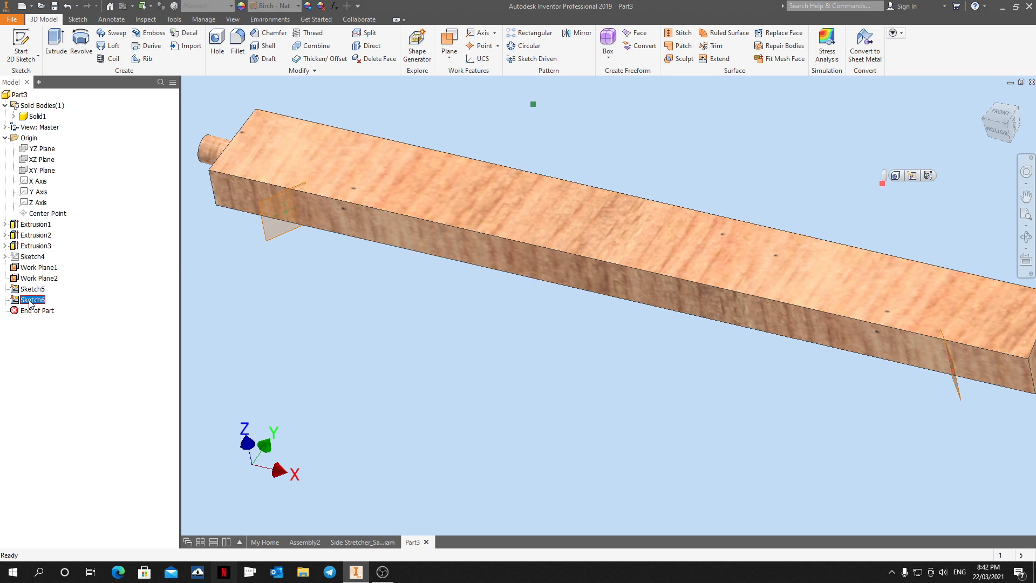
pyautogui.rightClick(29, 301)
pyautogui.click(53, 447)
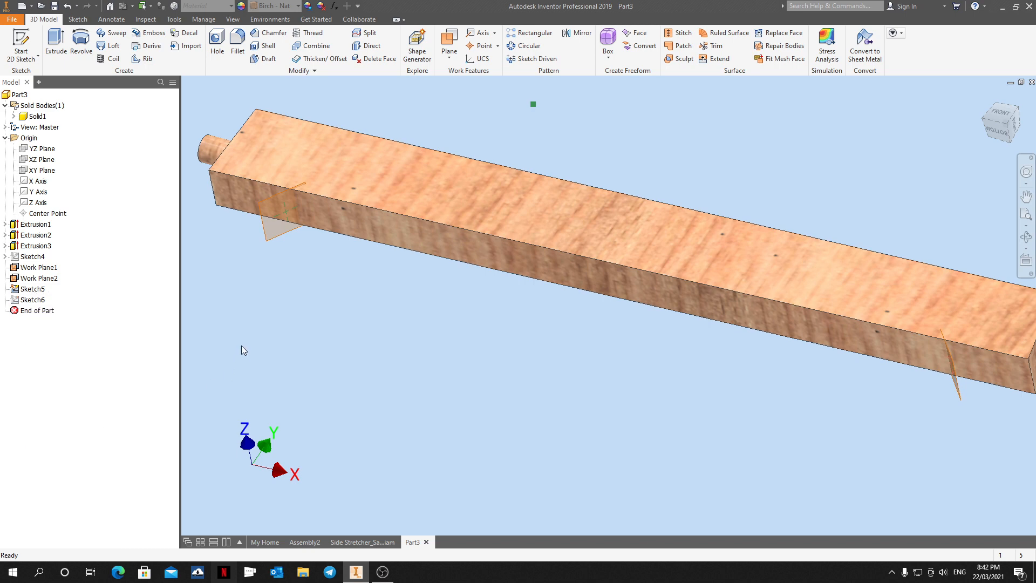
# Create a through-all counterbore hole at the left work plane's sketch point, 5 mm in diameter with a 10 mm counterbore and HEAD_01 counterbore depth.
pyautogui.moveTo(242, 345); pyautogui.dragTo(304, 391, button='middle')
pyautogui.scroll(-3, 331, 238)
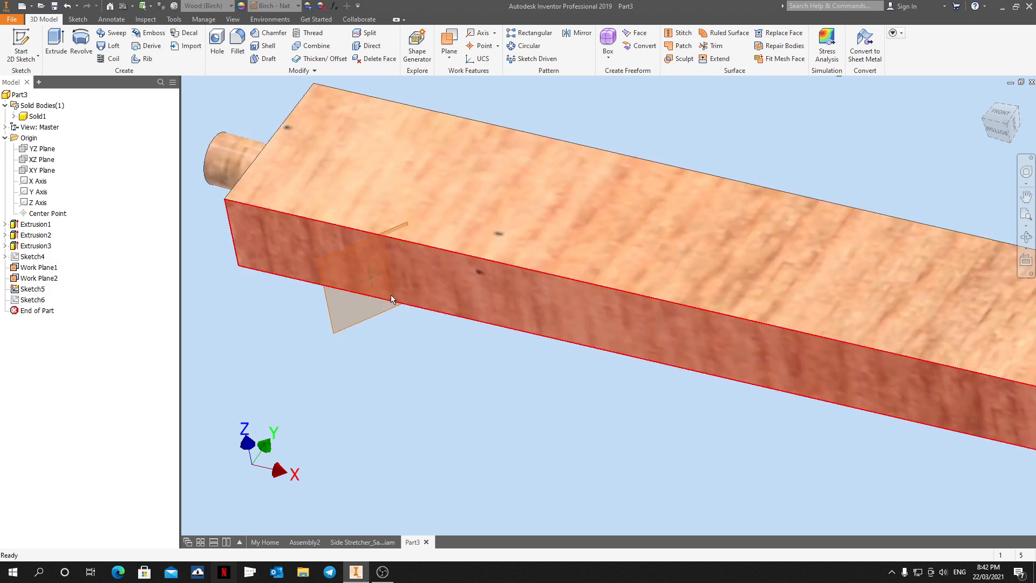
pyautogui.click(216, 44)
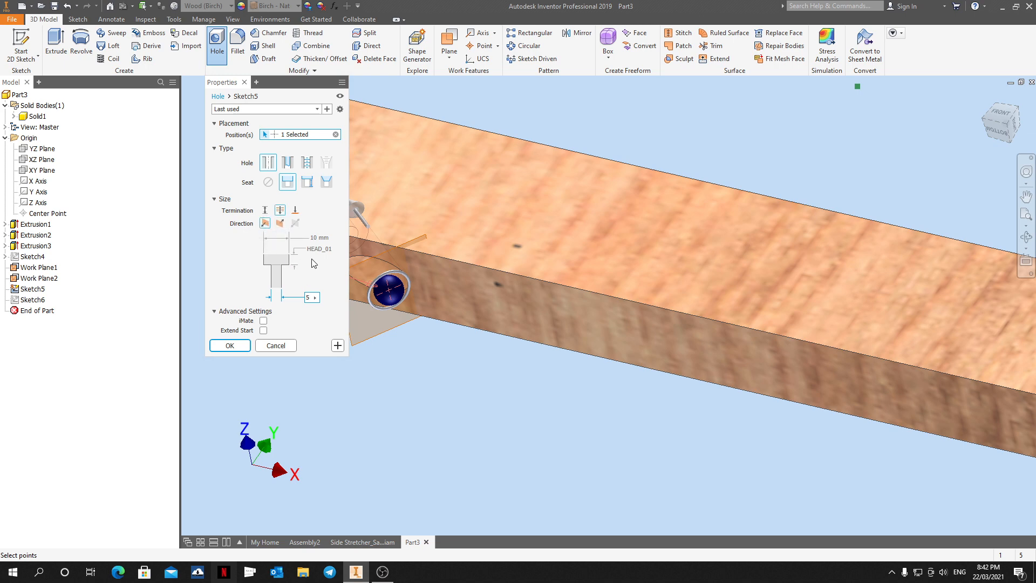
pyautogui.click(313, 238)
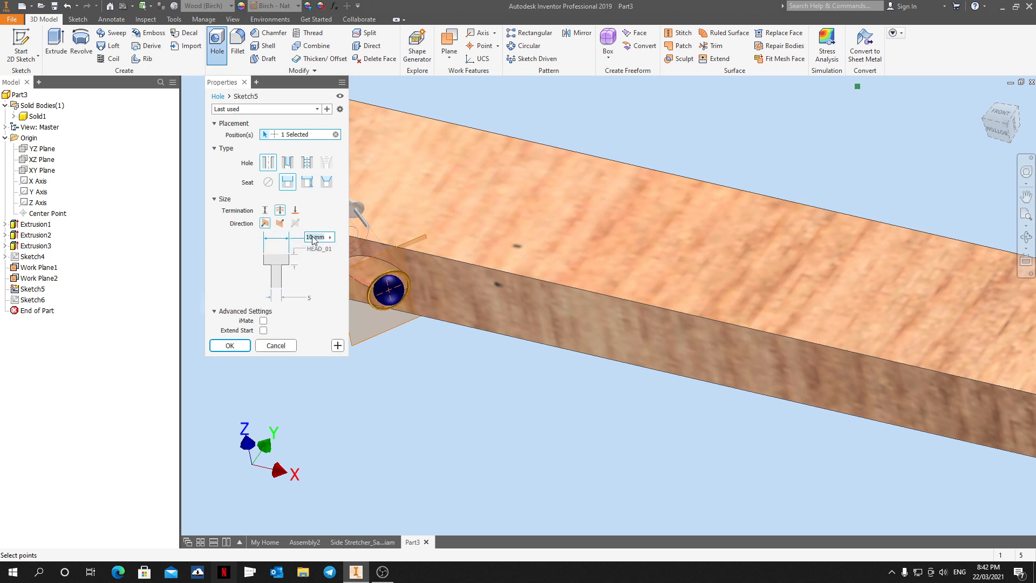
pyautogui.click(323, 248)
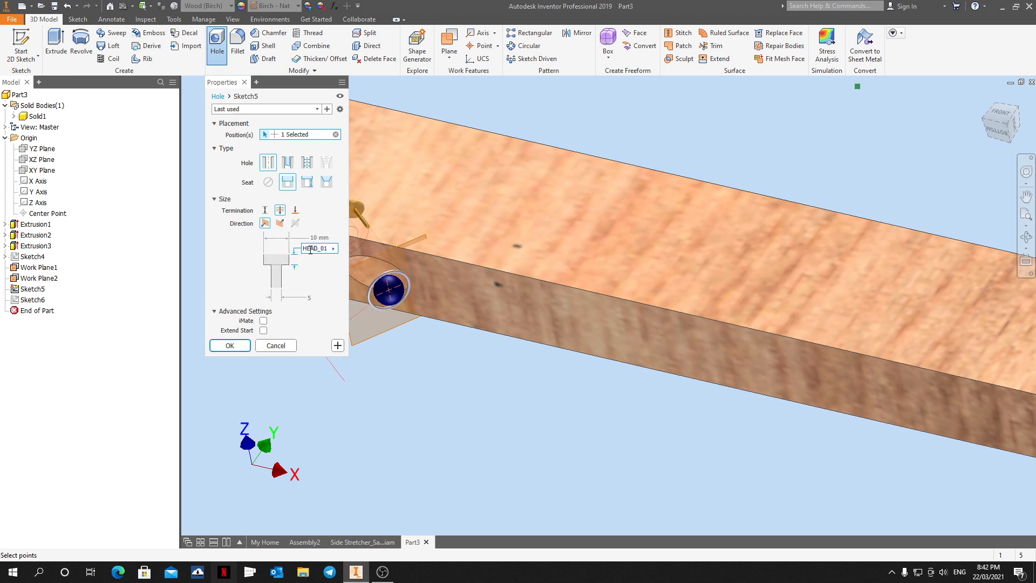
pyautogui.click(335, 252)
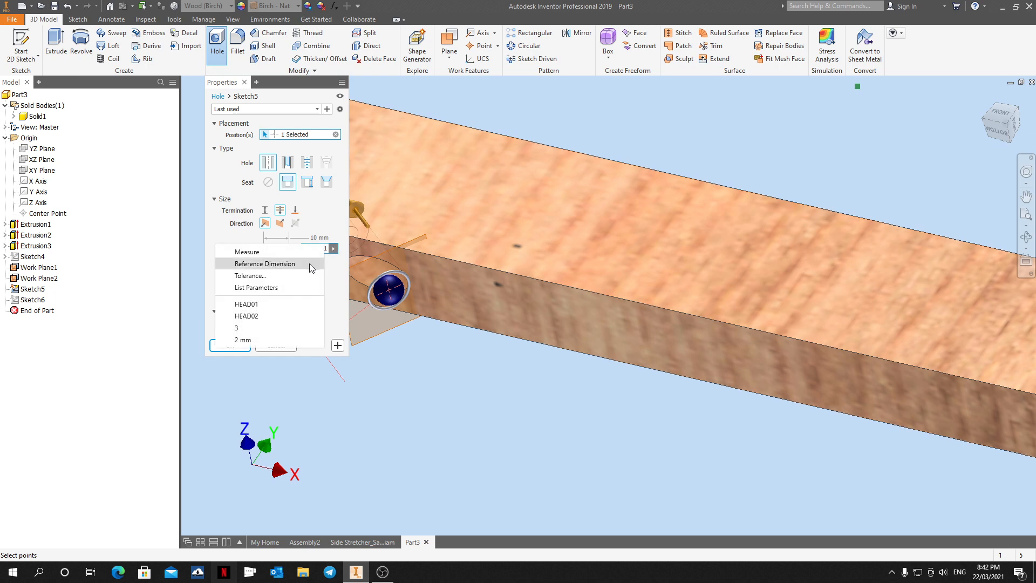
pyautogui.click(272, 291)
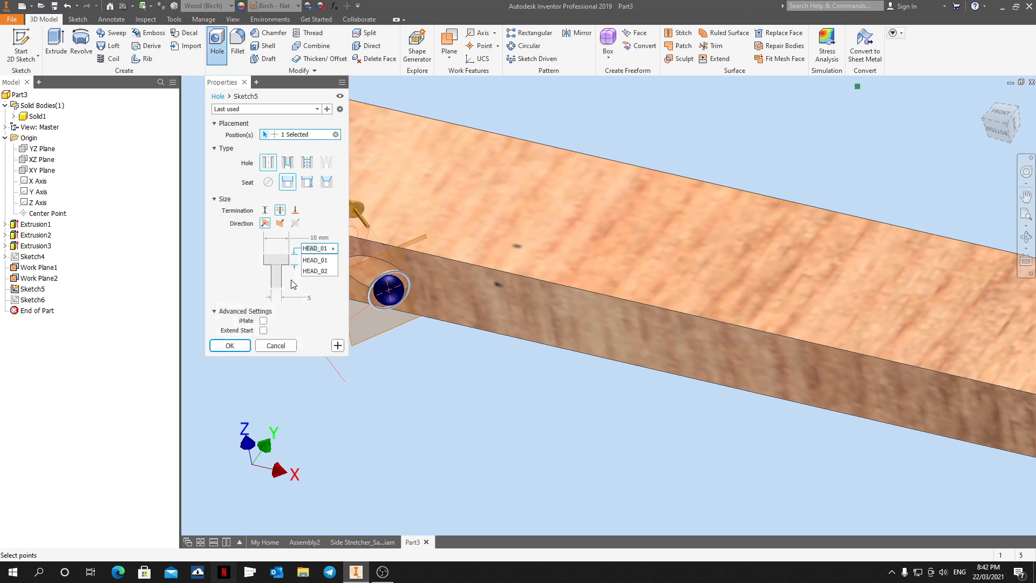
pyautogui.click(323, 260)
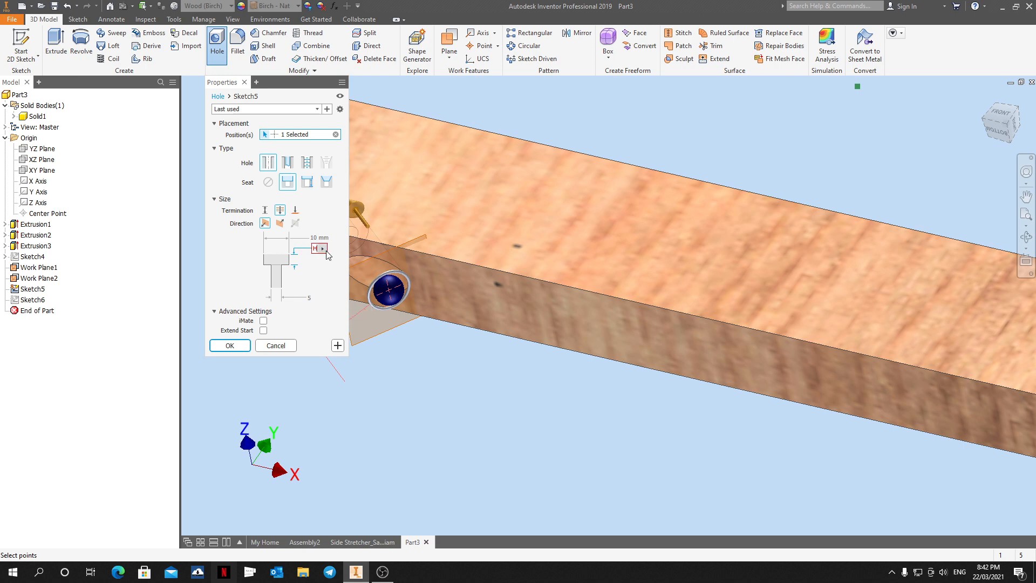
pyautogui.click(324, 251)
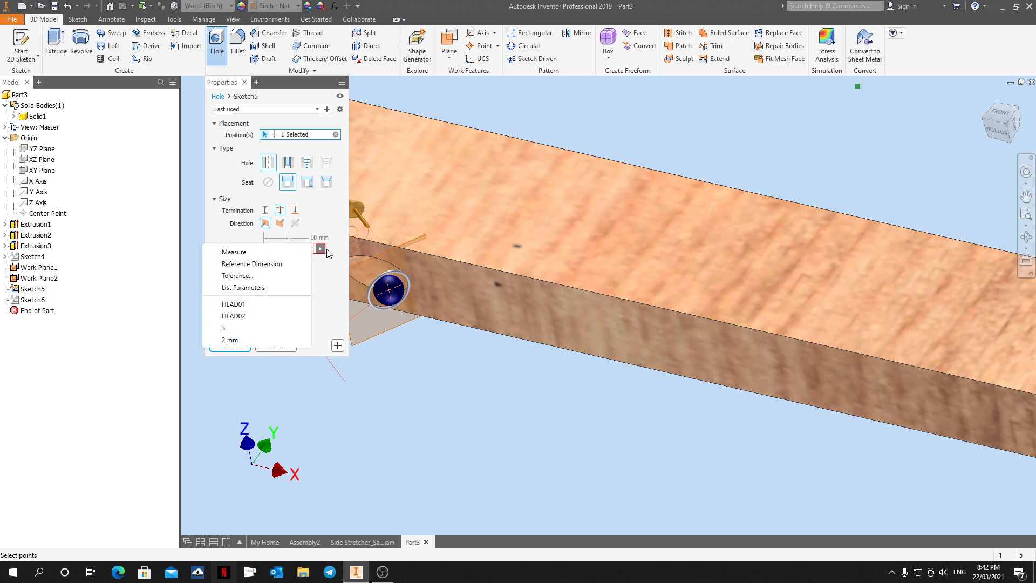
pyautogui.click(294, 275)
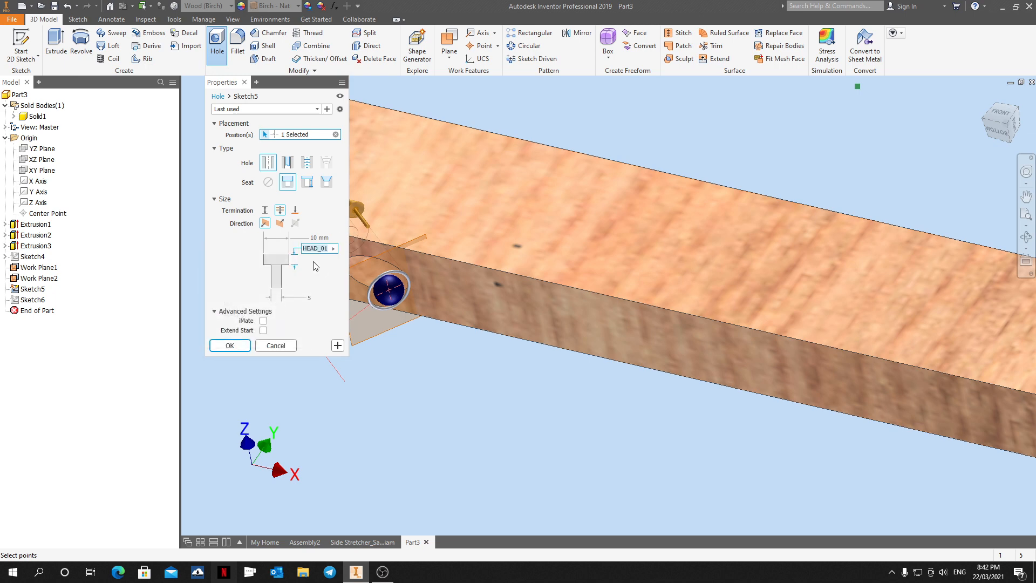
pyautogui.click(313, 261)
pyautogui.click(229, 346)
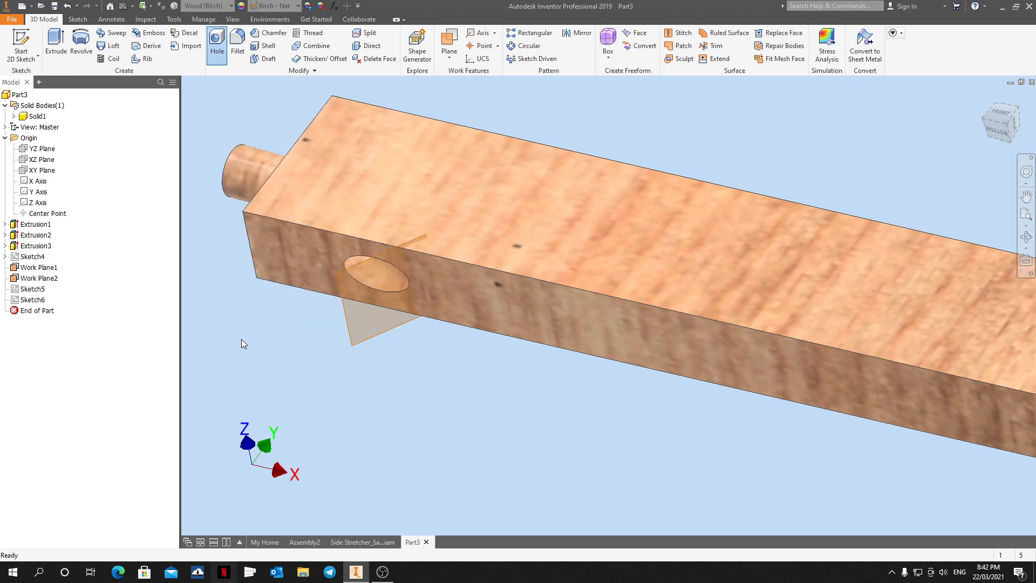
# Show Sketch6 and create a through-all counterbore hole at its point, 5 mm in diameter with a 10 mm counterbore and HEAD_01 counterbore depth.
pyautogui.moveTo(539, 324)
pyautogui.keyDown('shift'); pyautogui.mouseDown(button='middle')
pyautogui.moveTo(507, 261)
pyautogui.moveTo(580, 331)
pyautogui.moveTo(532, 342)
pyautogui.mouseUp(button='middle'); pyautogui.keyUp('shift')
pyautogui.scroll(-5, 532, 342)
pyautogui.scroll(5, 878, 286)
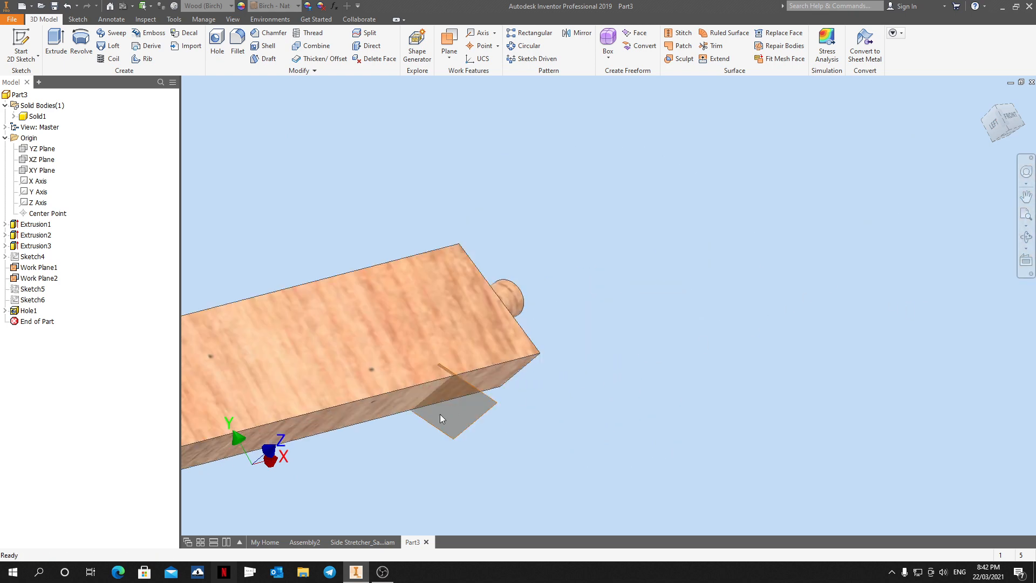
pyautogui.scroll(3, 508, 340)
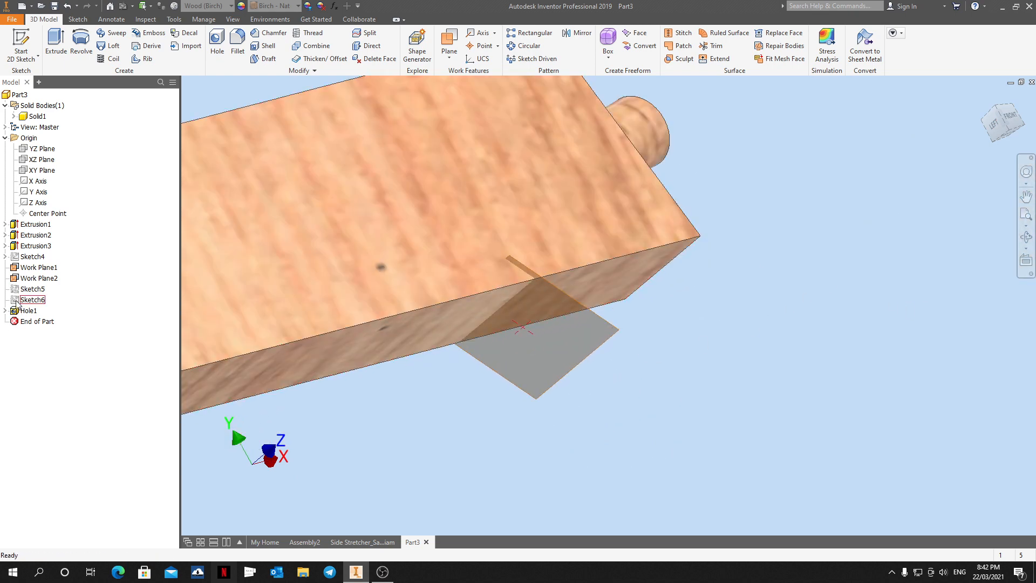
pyautogui.rightClick(24, 305)
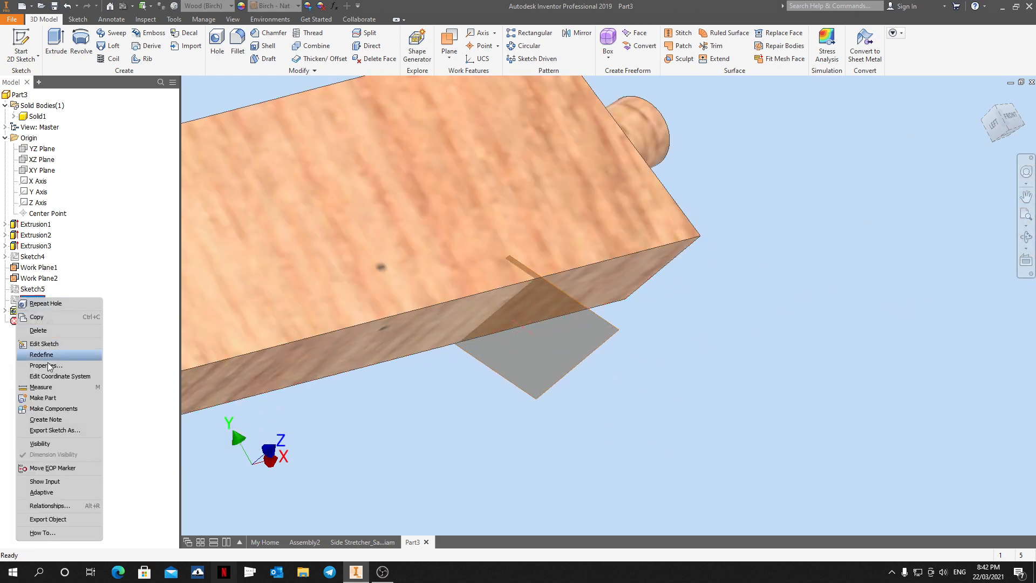
pyautogui.click(46, 448)
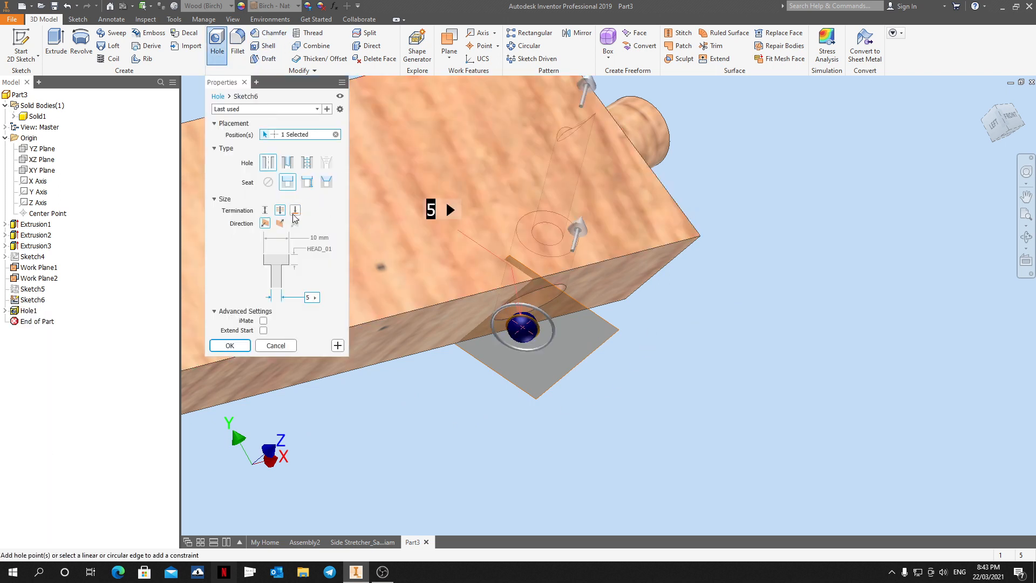
pyautogui.click(320, 249)
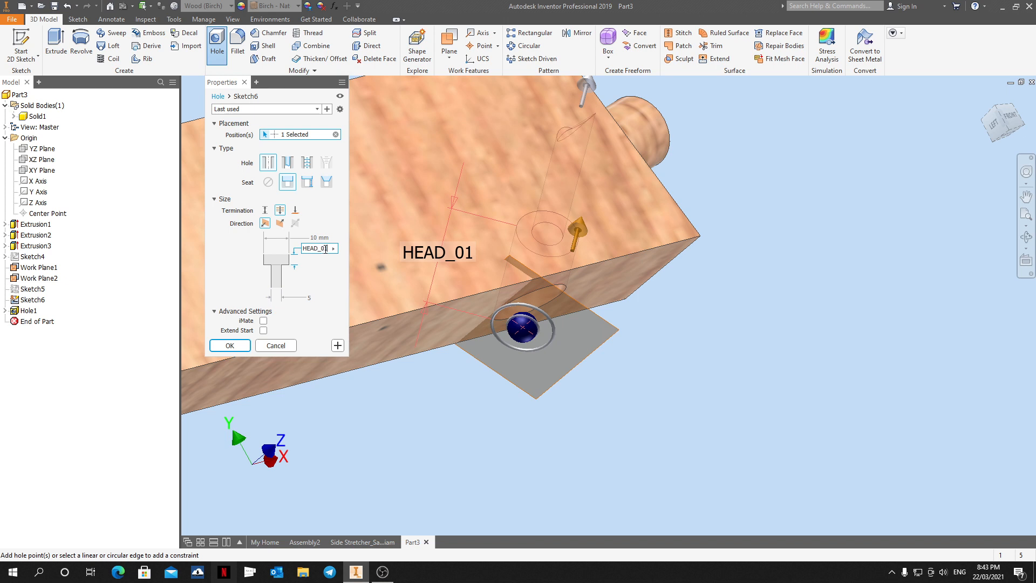
pyautogui.click(230, 345)
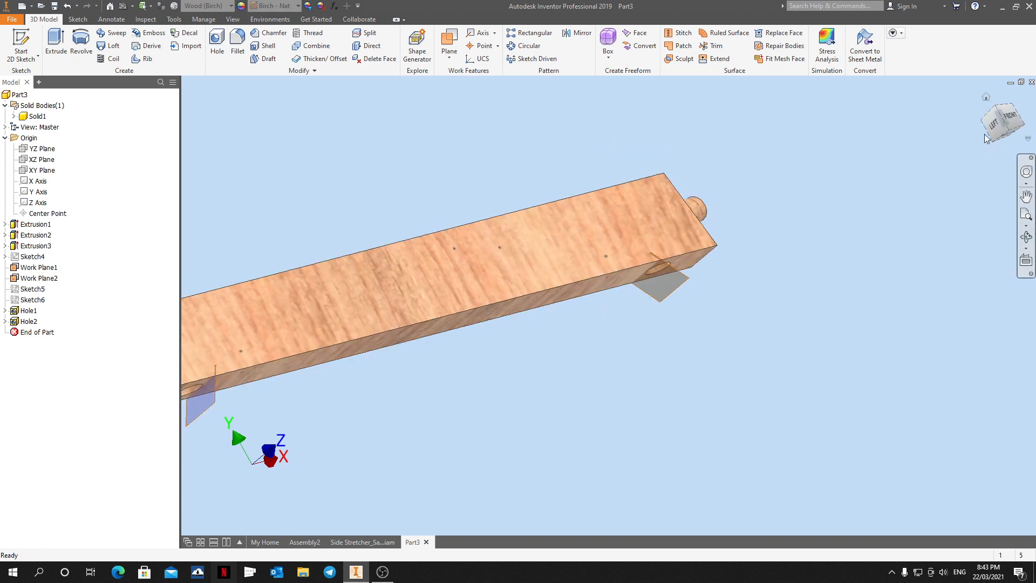
# Hide both work planes used to position the angled holes.
pyautogui.click(29, 277)
pyautogui.keyDown('ctrl'); pyautogui.click(31, 268); pyautogui.keyUp('ctrl')
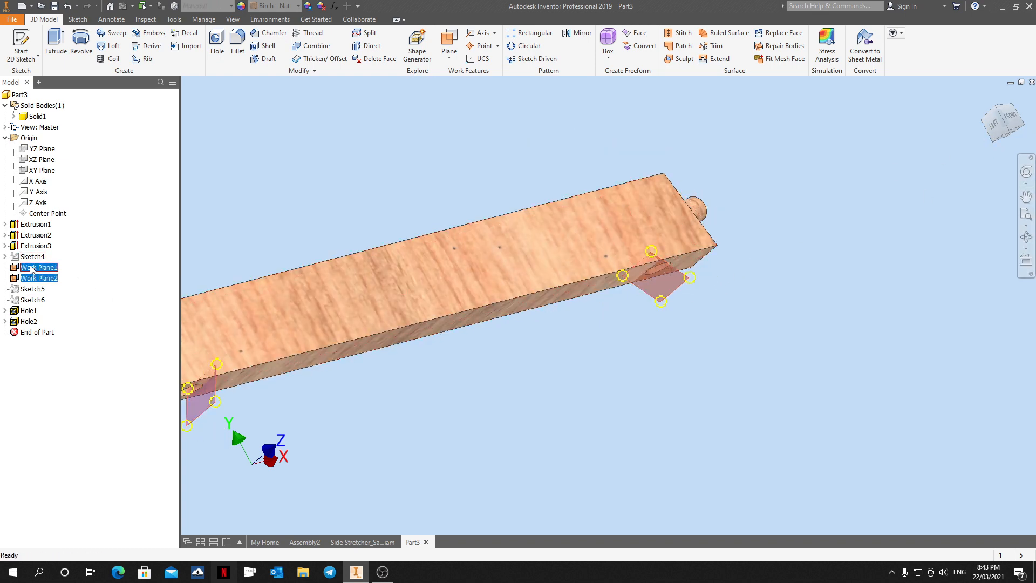
pyautogui.rightClick(29, 271)
pyautogui.click(59, 339)
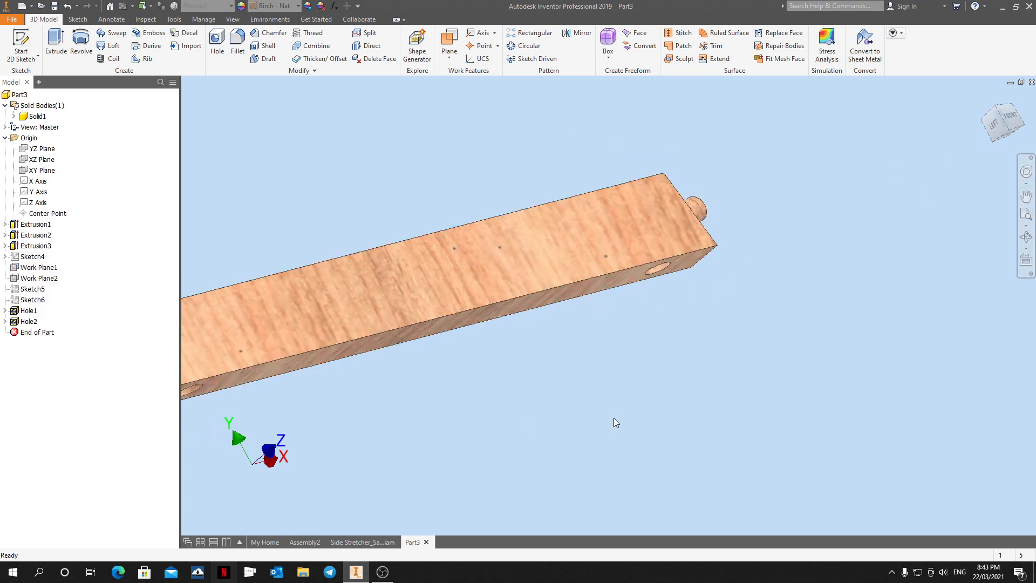
# Show the stretcher from the front in a half section view cut at the XY plane with 0 mm offset.
pyautogui.click(1009, 116)
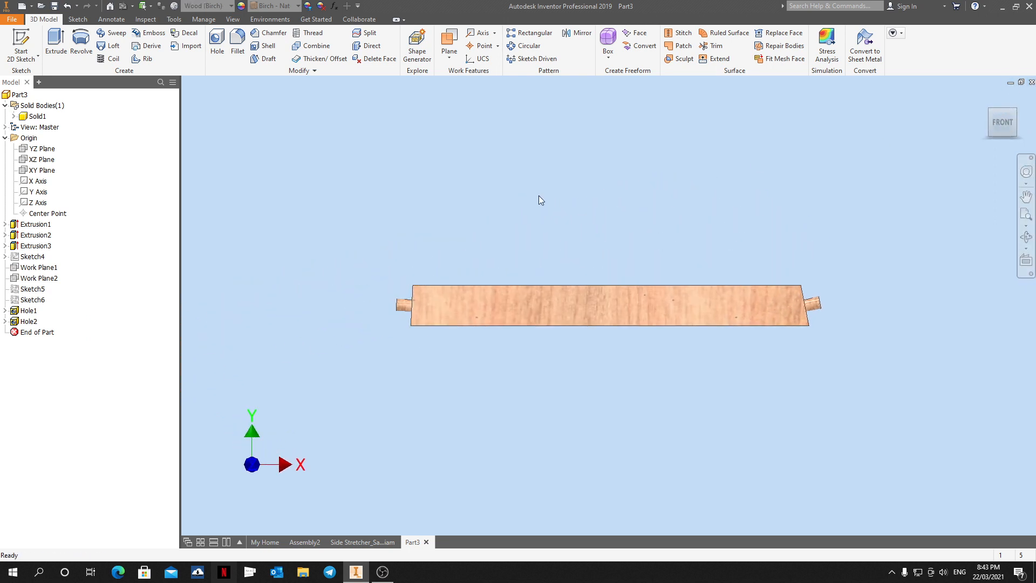
pyautogui.scroll(-3, 650, 260)
pyautogui.click(233, 19)
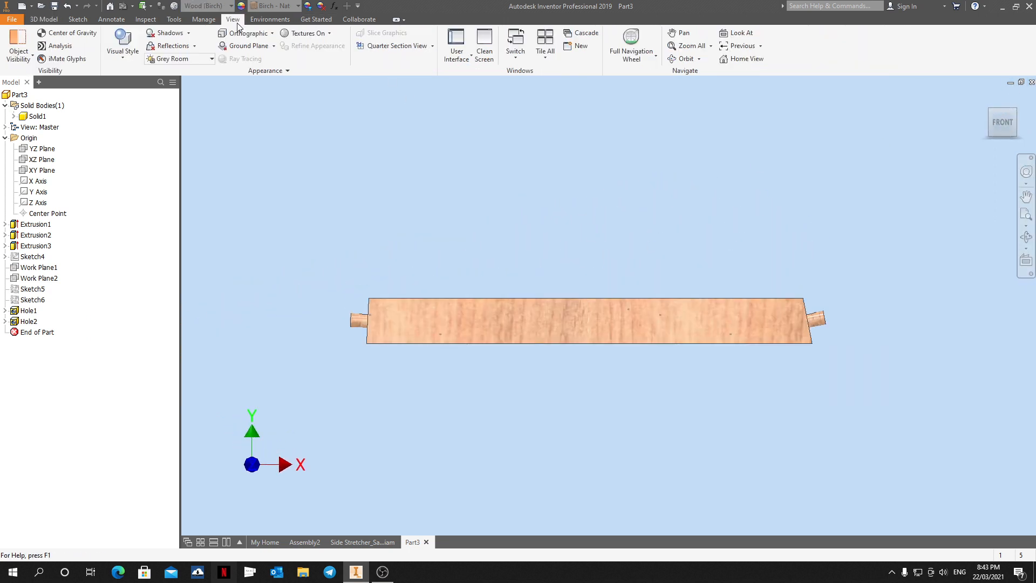
pyautogui.click(432, 47)
pyautogui.click(367, 85)
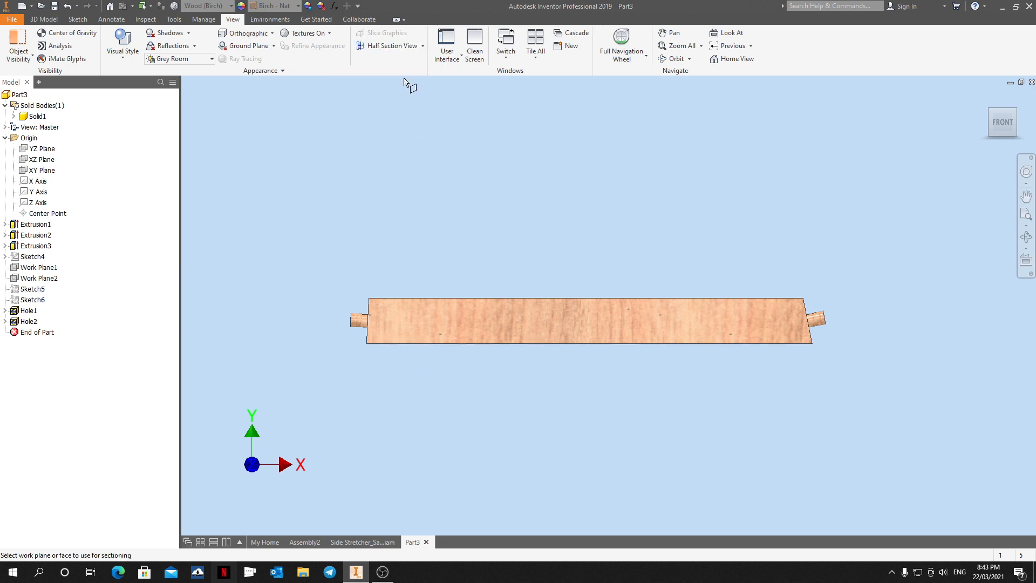
pyautogui.click(41, 170)
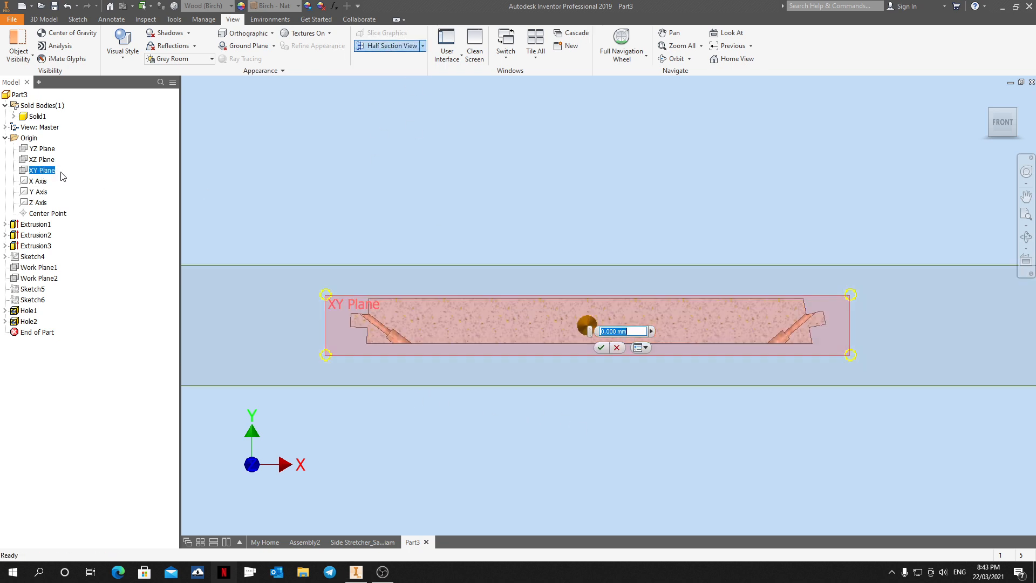
pyautogui.click(601, 348)
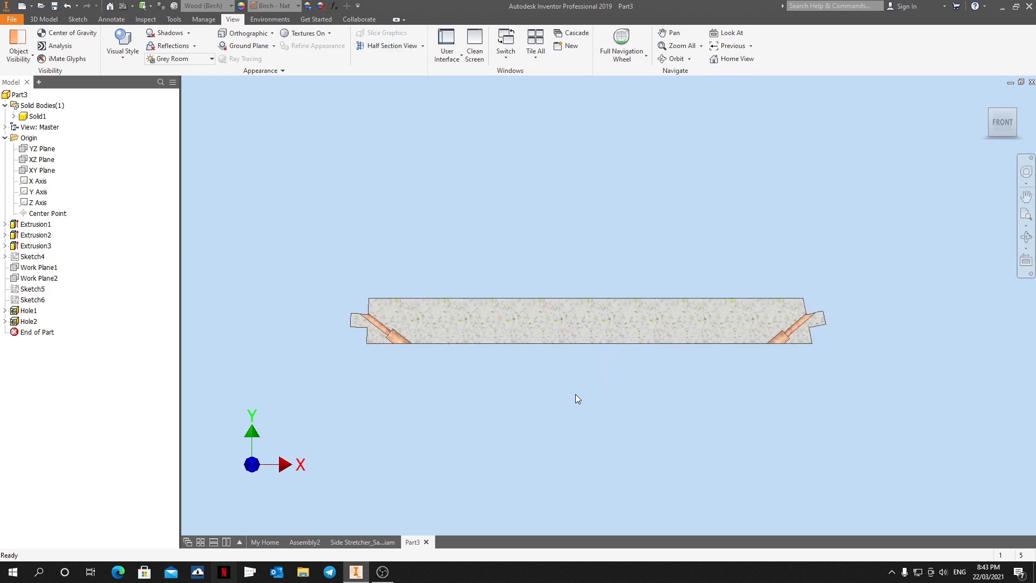
# Edit Sketch4 to set the horizontal distance from the stretcher's lower left corner to the counterbore's outer corner to 35 mm.
pyautogui.scroll(6, 480, 349)
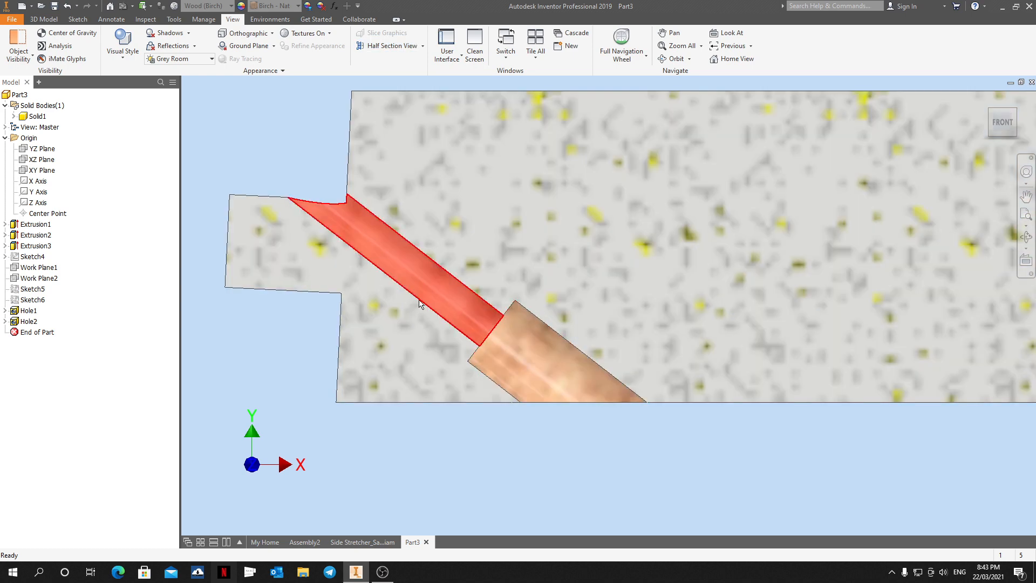
pyautogui.scroll(-2, 436, 287)
pyautogui.moveTo(637, 426); pyautogui.dragTo(553, 348, button='middle')
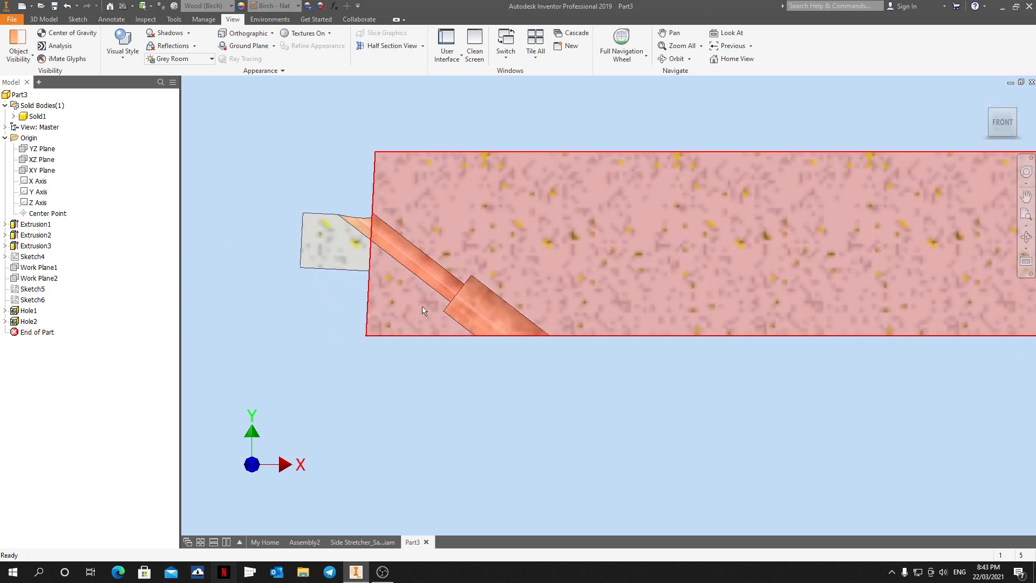
pyautogui.scroll(-2, 456, 332)
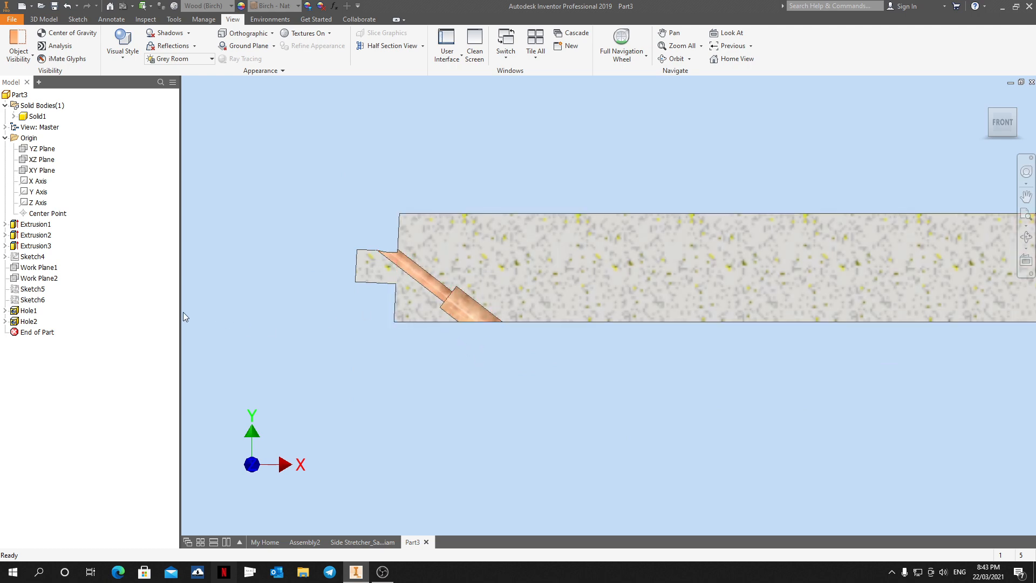
pyautogui.doubleClick(21, 257)
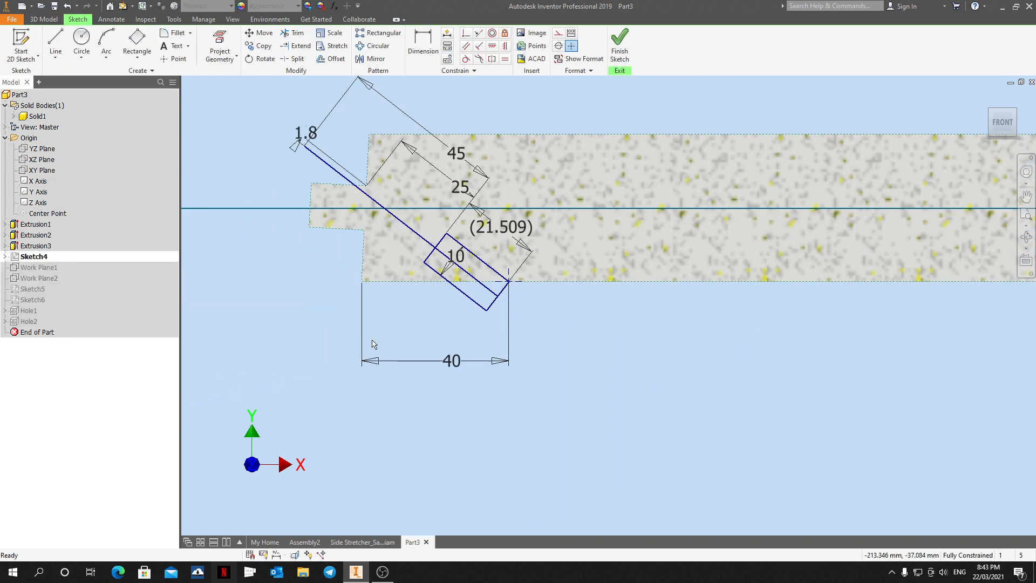
pyautogui.doubleClick(453, 362)
pyautogui.write('35')
pyautogui.press('Return')
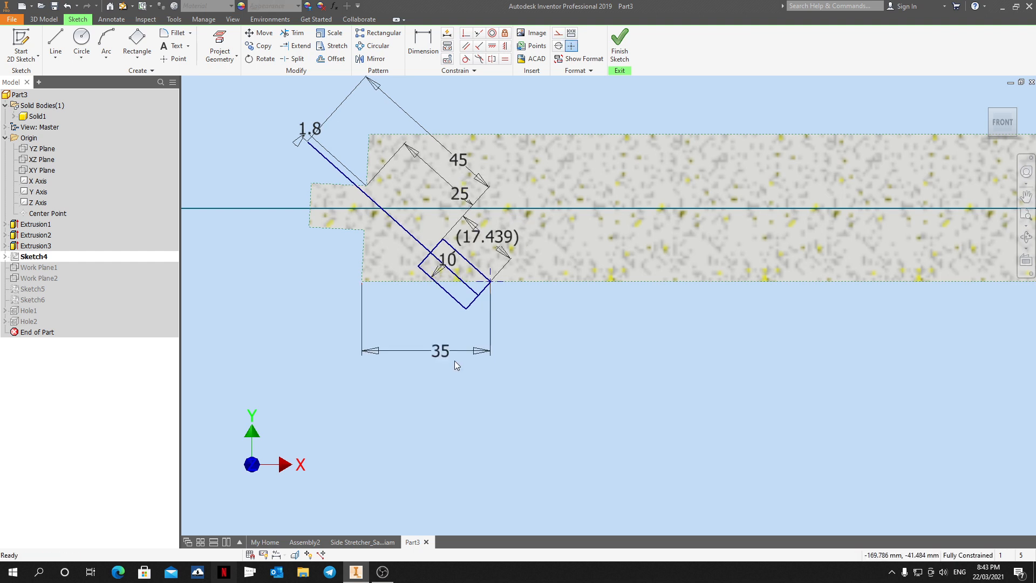
pyautogui.click(619, 54)
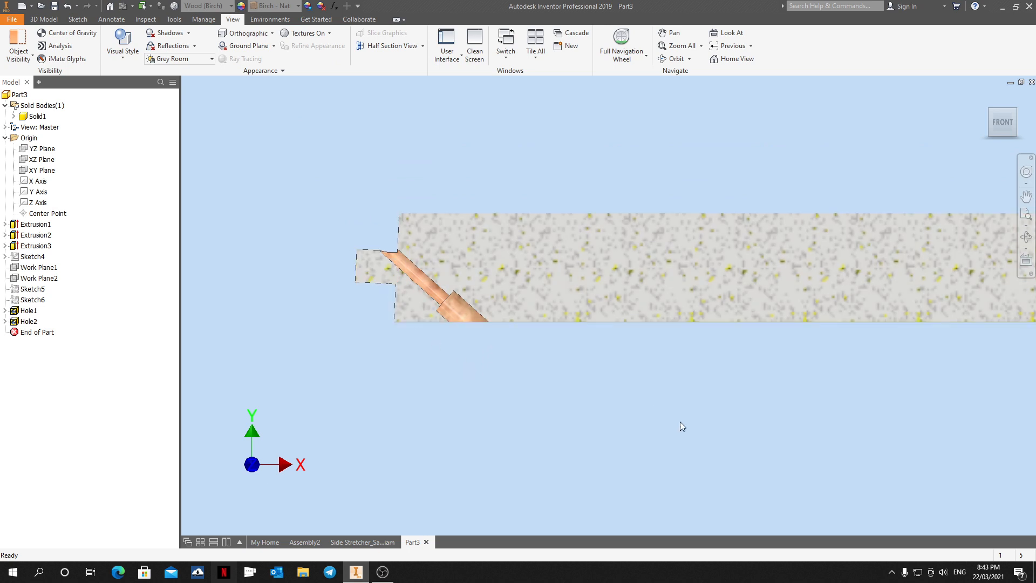
# Inspect the sectioned stretcher's right angled hole and both ends from the front, plus the whole section in a corner view.
pyautogui.moveTo(785, 413); pyautogui.dragTo(408, 437, button='middle')
pyautogui.scroll(3, 409, 438)
pyautogui.moveTo(843, 379); pyautogui.dragTo(817, 358, button='middle')
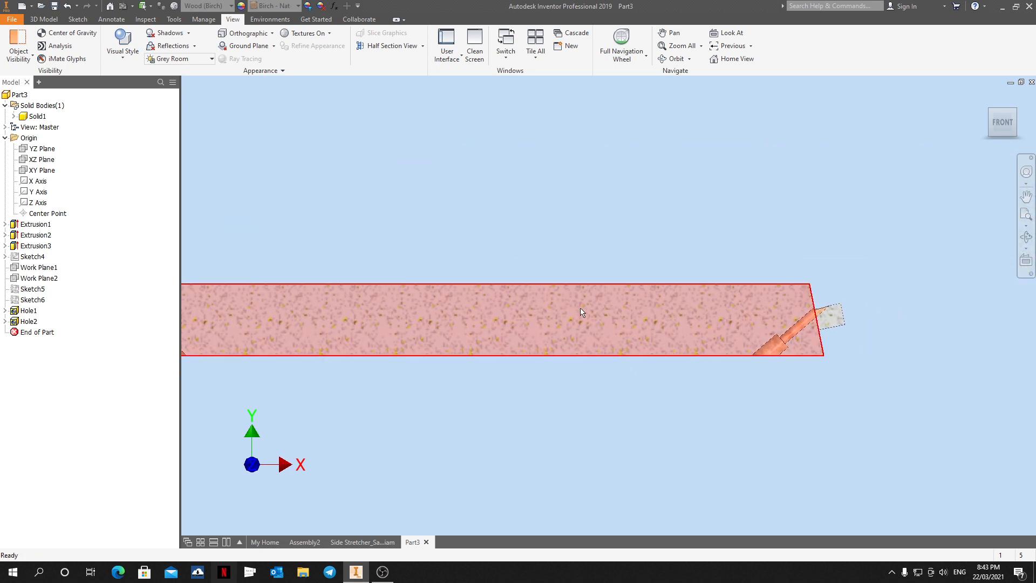
pyautogui.press('Home')
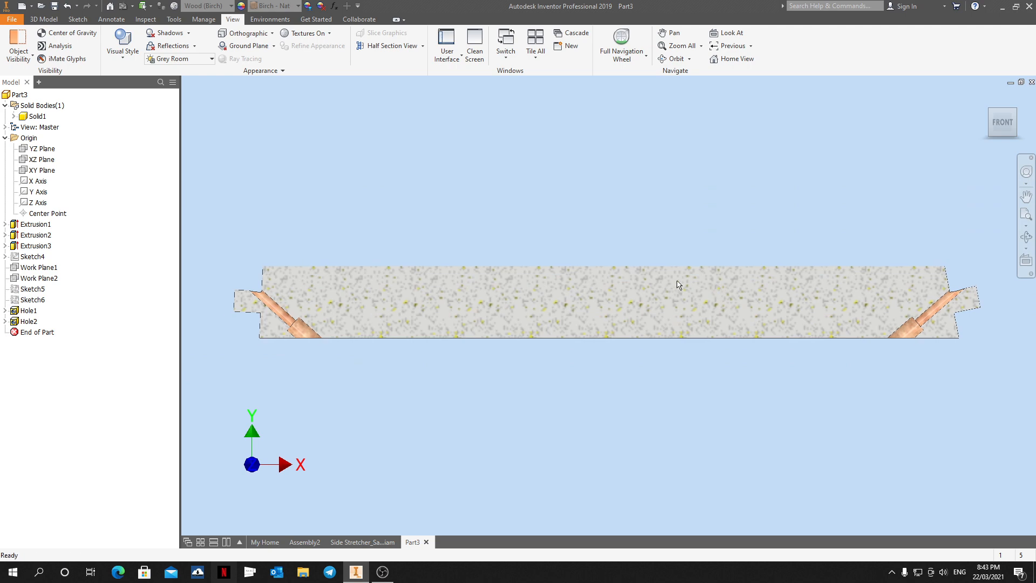
pyautogui.click(989, 111)
pyautogui.scroll(-3, 465, 368)
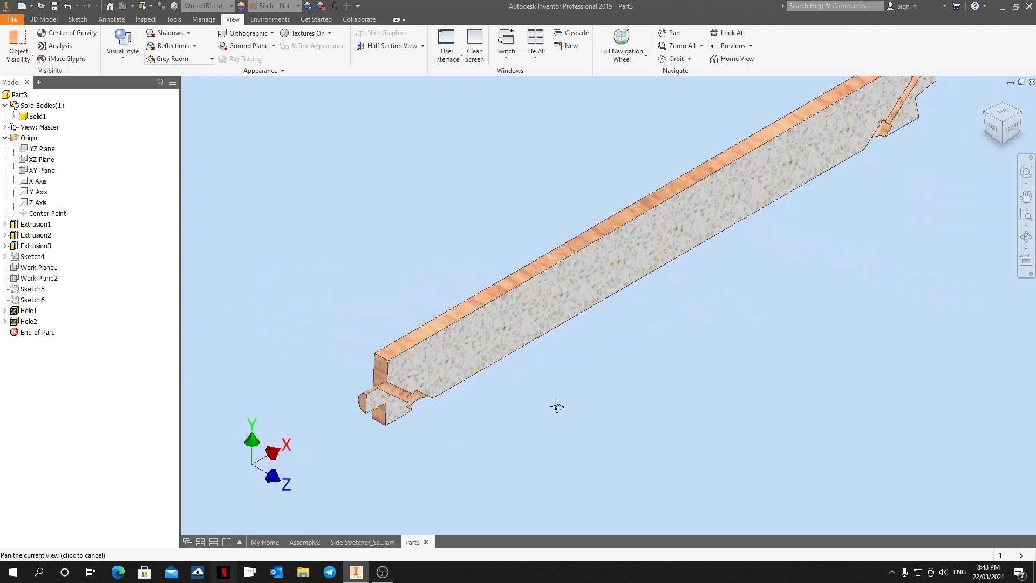